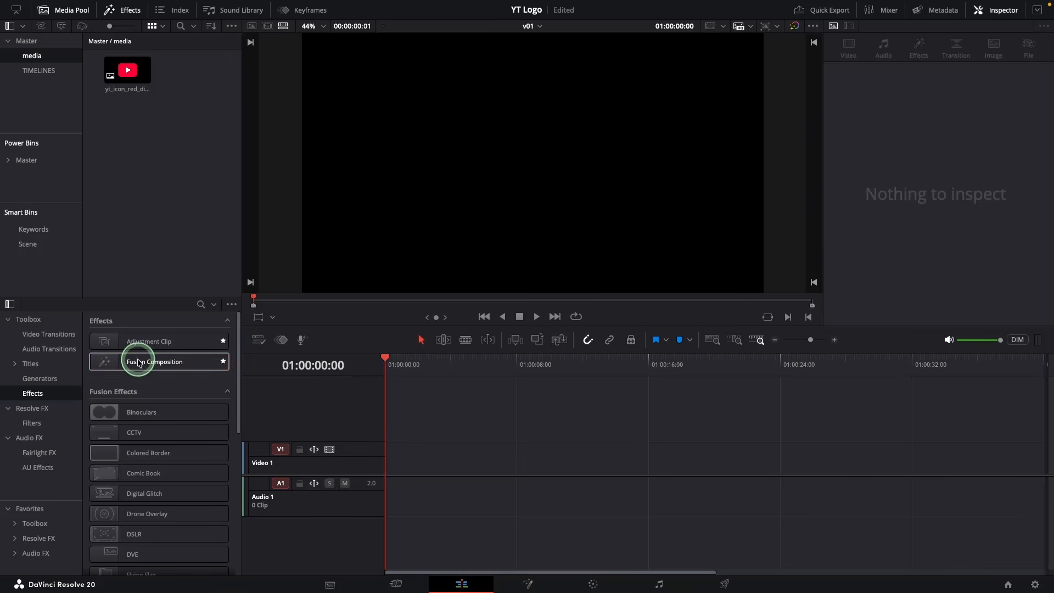
Add a Fusion Composition at the start of the Video 1 track and open it on the Fusion page
left_click_drag(142, 360, 393, 463)
right_click(398, 461)
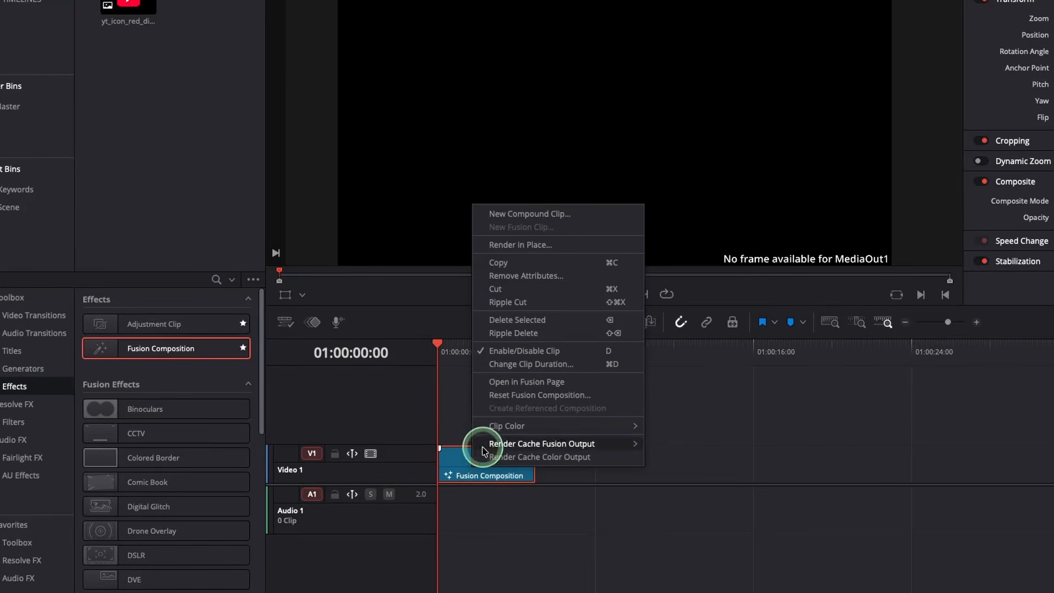
left_click(522, 382)
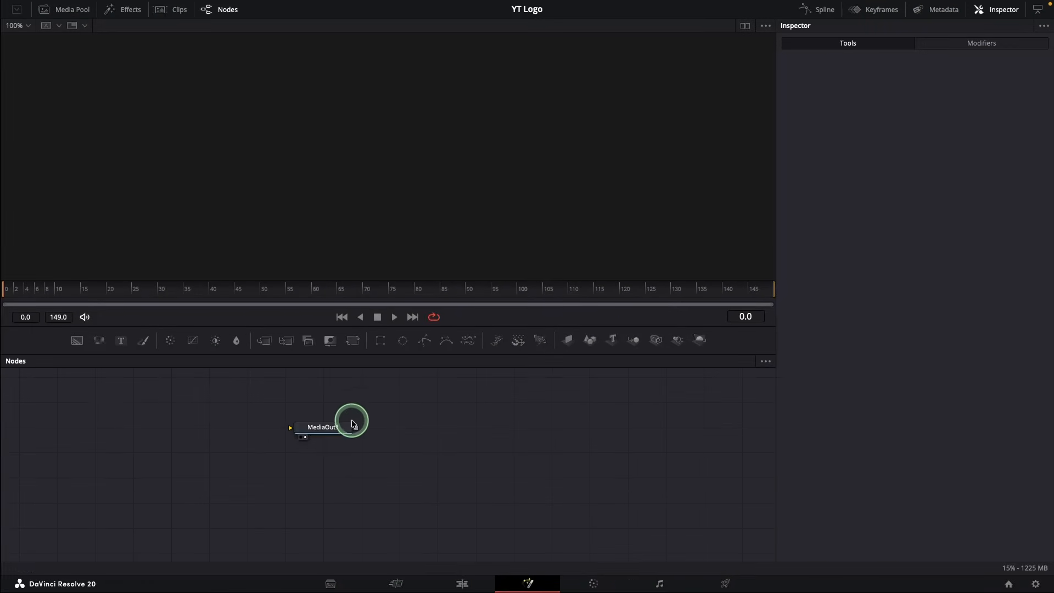
Add a Background node well apart from MediaOut1 and connect its output to MediaOut1
left_click_drag(353, 423, 710, 477)
left_click(682, 480)
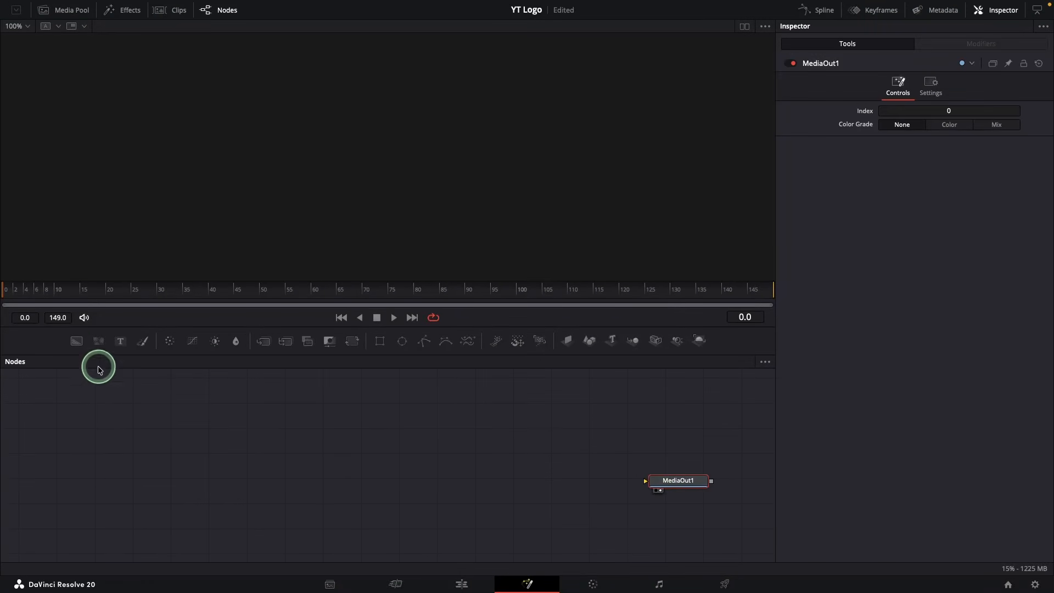
left_click_drag(88, 425, 531, 480)
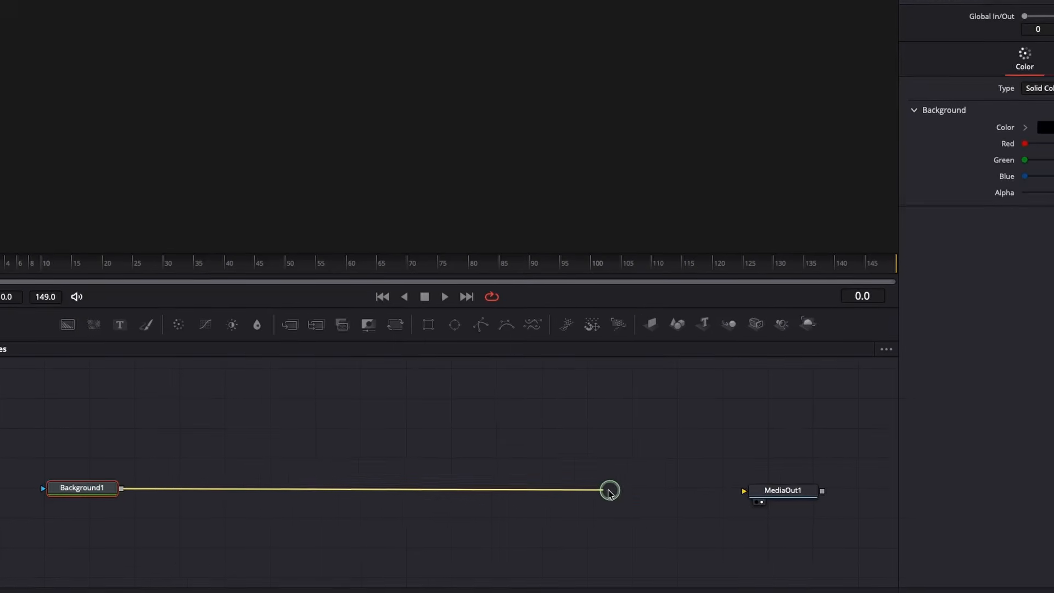
left_click_drag(610, 492, 748, 492)
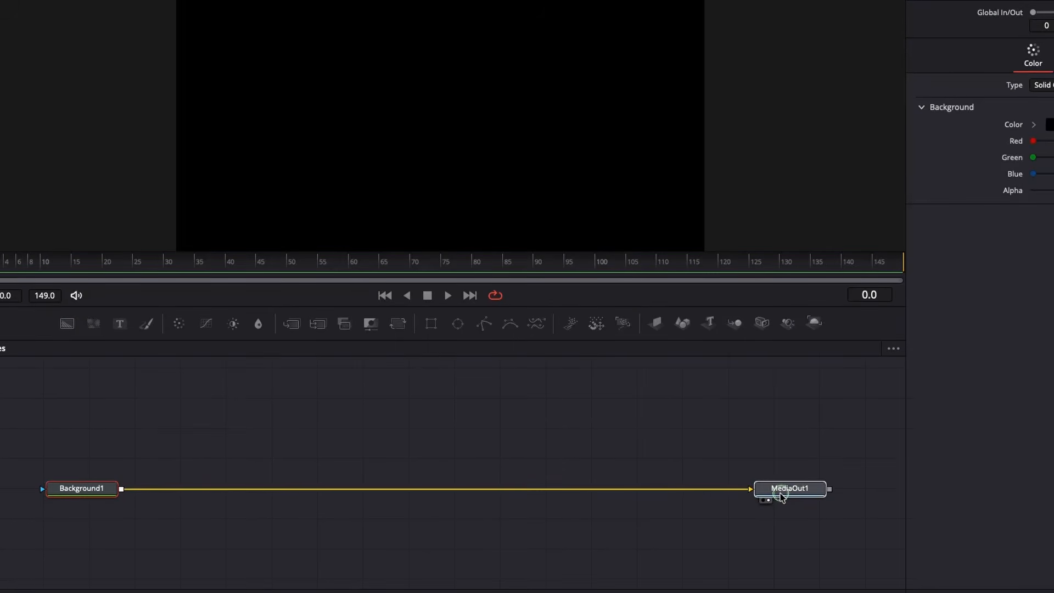
left_click(773, 493)
Set Background1's colour to a light grey with red 0.745 and green and blue 0.753
left_click(83, 489)
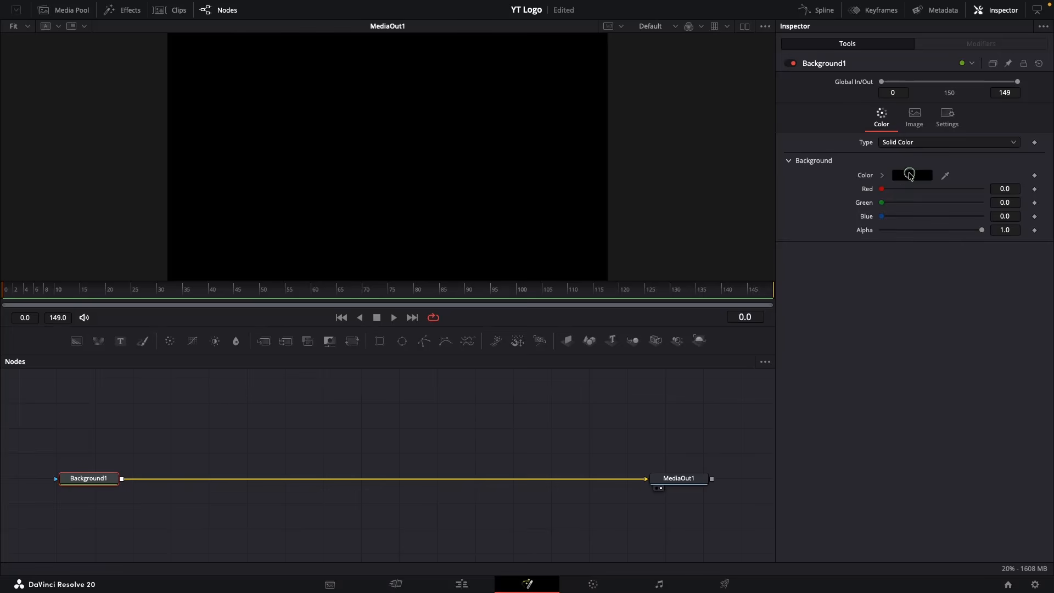
left_click(909, 174)
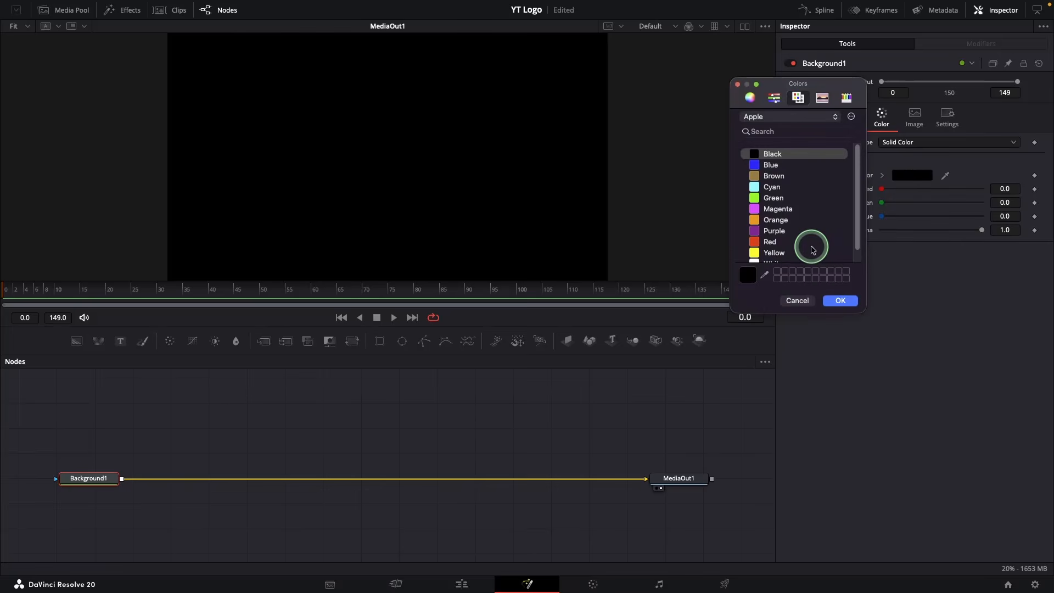
scroll(796, 247, "down", 2)
left_click(782, 257)
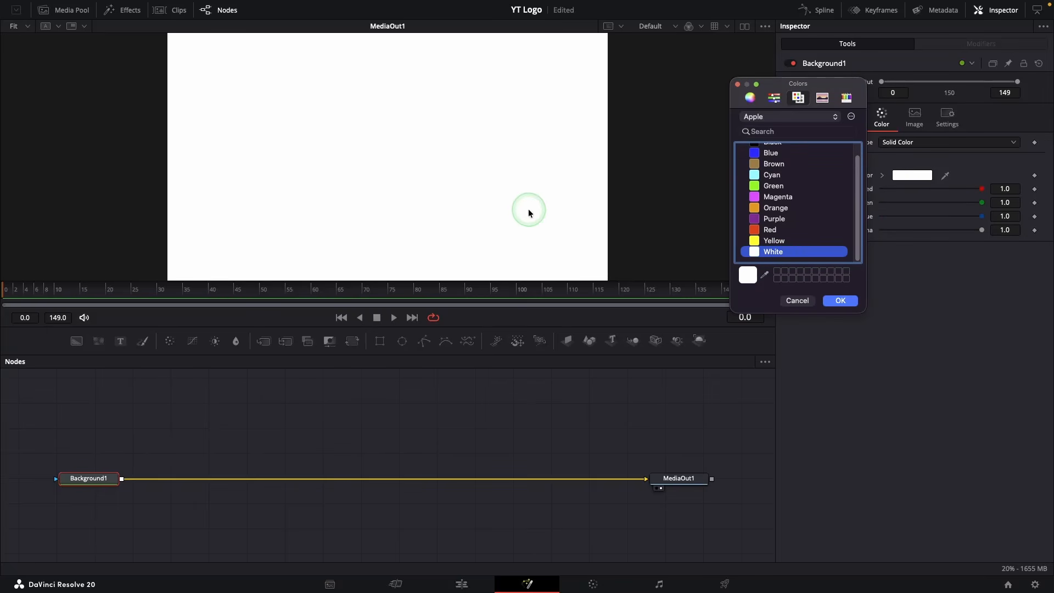
left_click(751, 98)
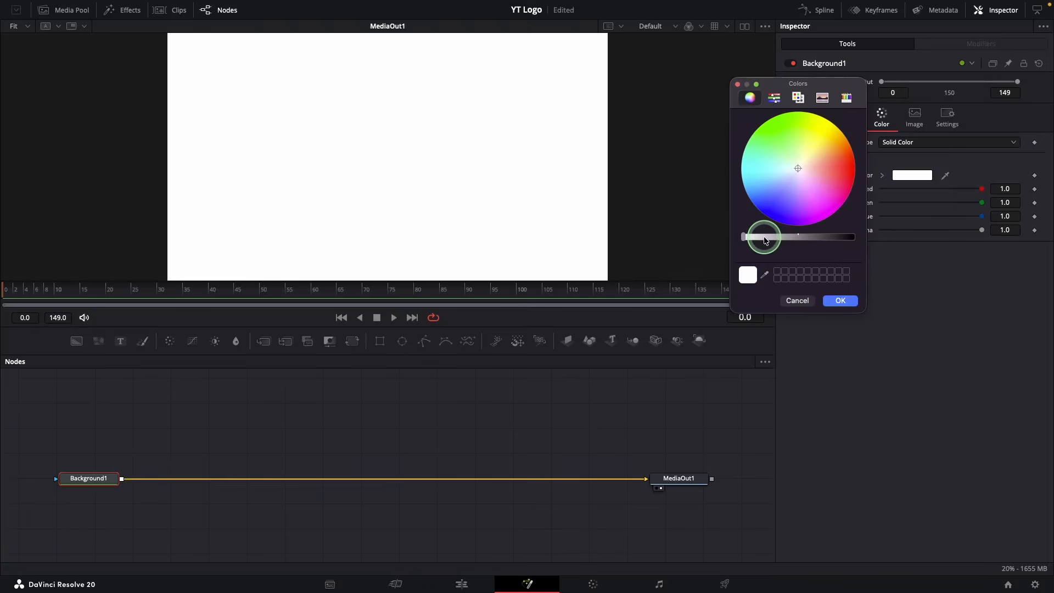
left_click_drag(765, 240, 772, 241)
left_click(824, 298)
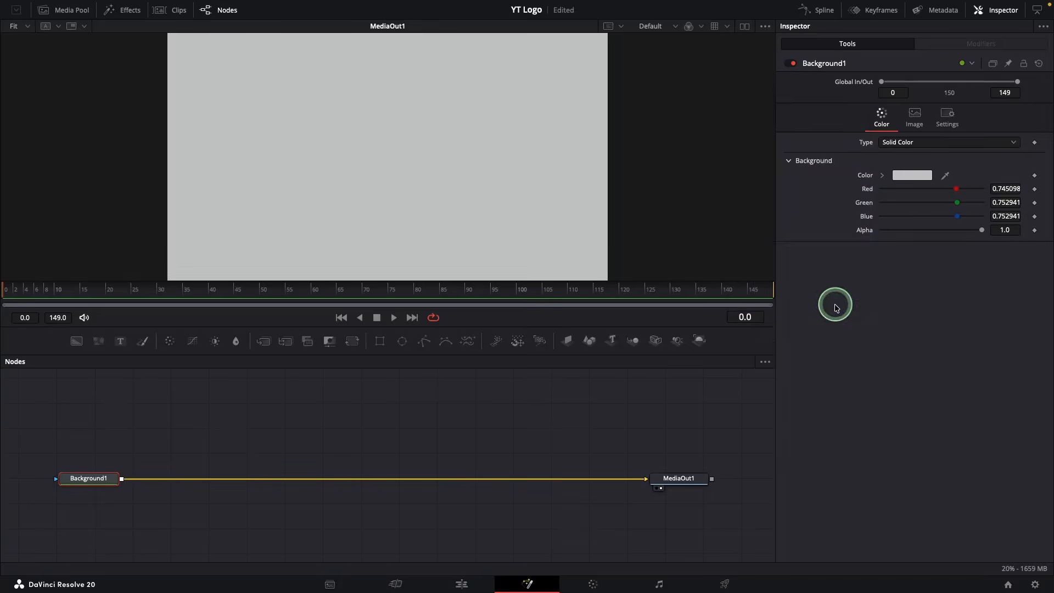
Add a Rectangle mask and a second Background node above the main chain, and connect the rectangle as that background's mask
left_click_drag(379, 341, 221, 391)
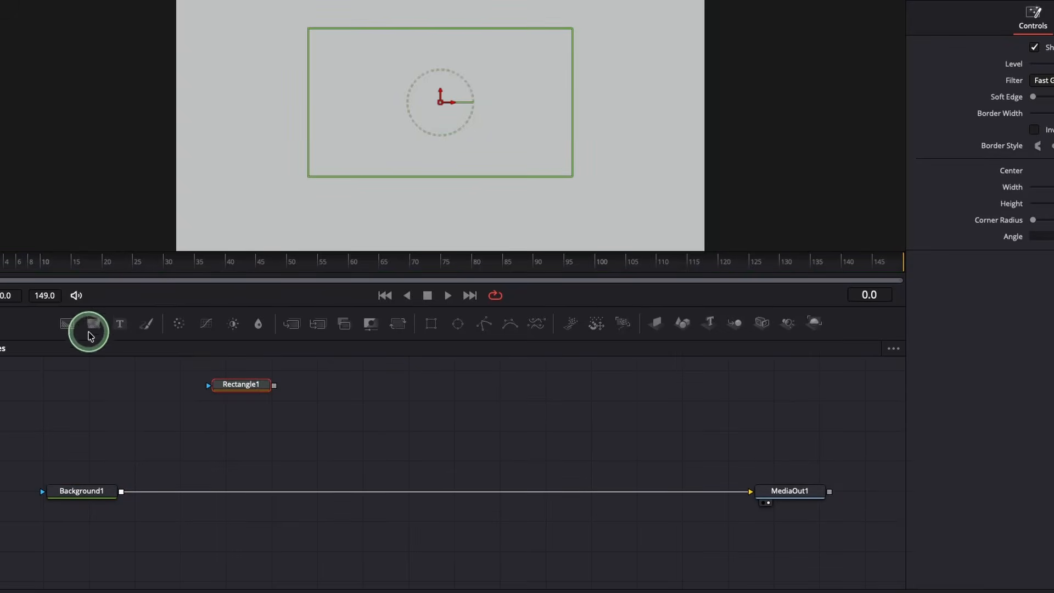
left_click_drag(93, 323, 240, 417)
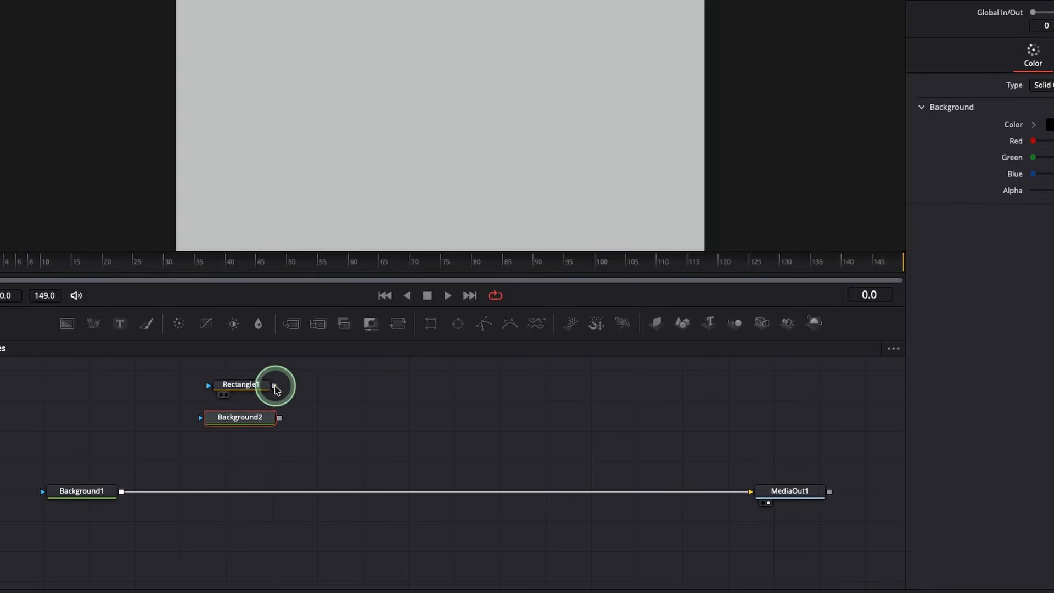
left_click_drag(275, 387, 250, 425)
Set Background2's colour to the Red swatch from the Apple palette
left_click(1050, 125)
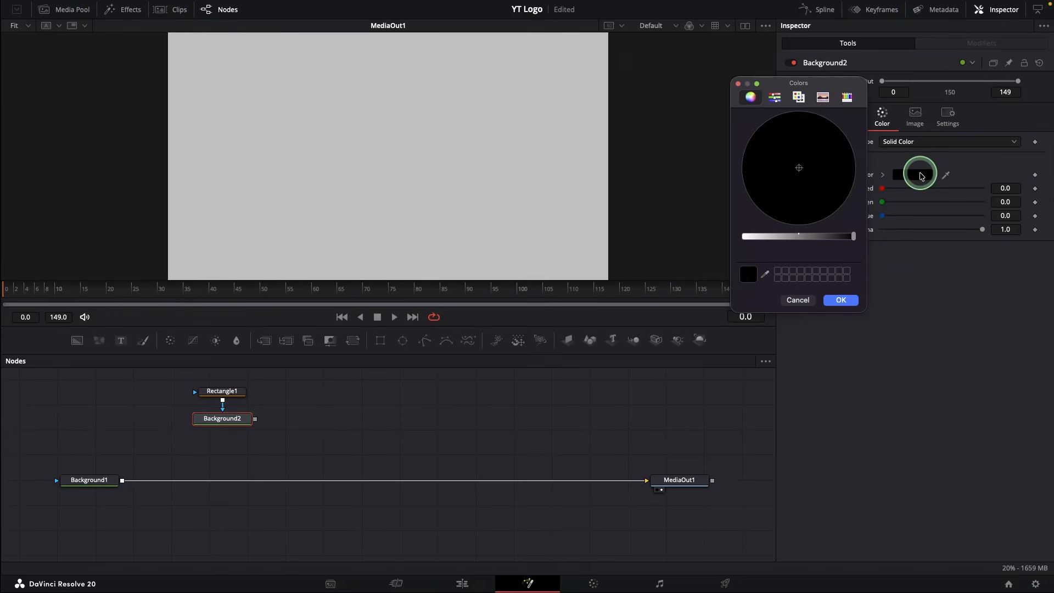
left_click(904, 32)
left_click(798, 97)
left_click(780, 242)
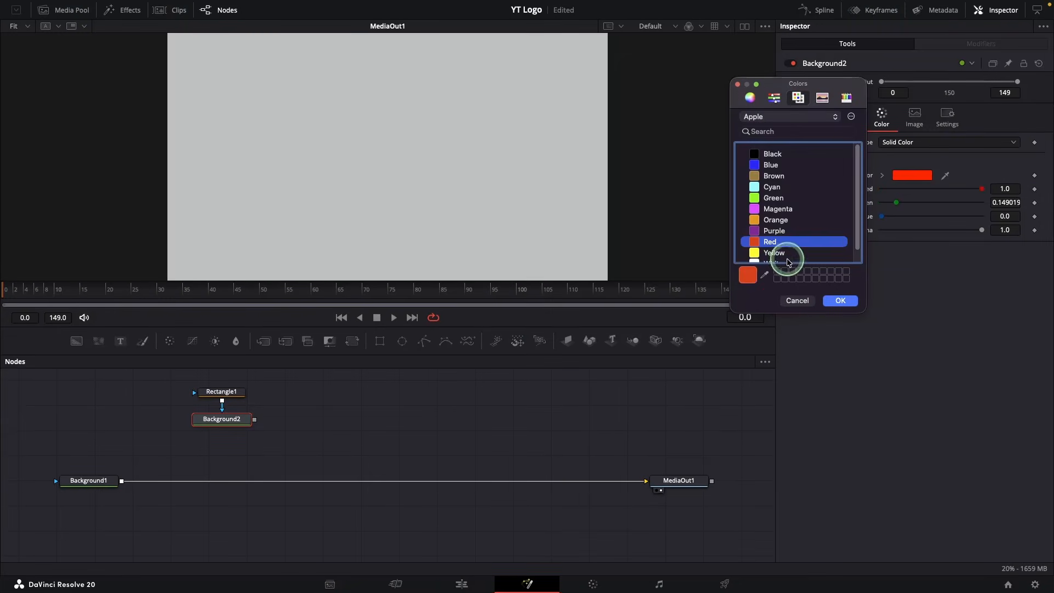
left_click(840, 301)
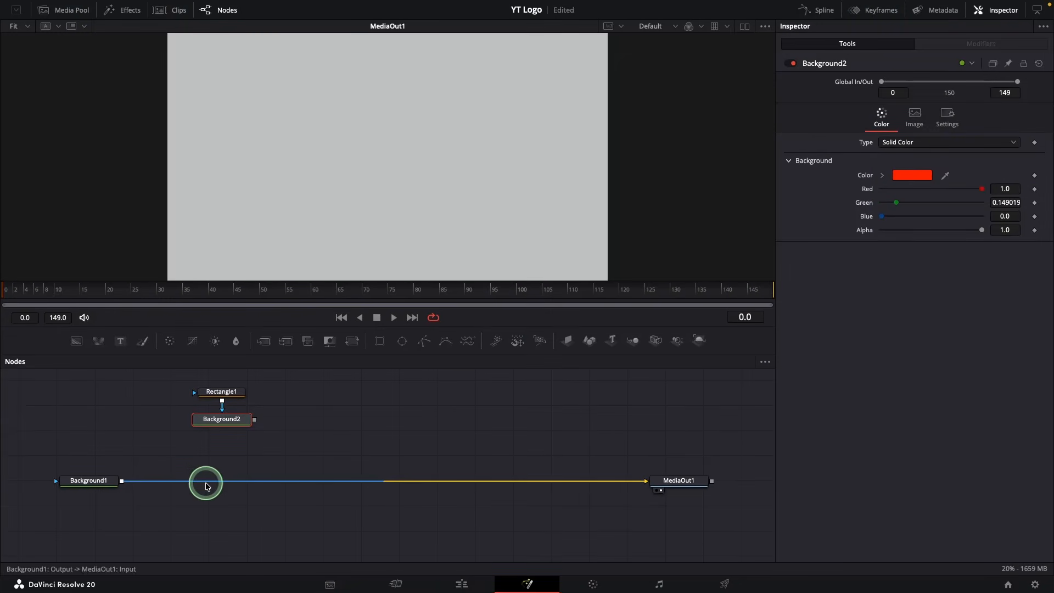
Insert a Merge node after Background1 and connect Background2 to it as the foreground
left_click(89, 481)
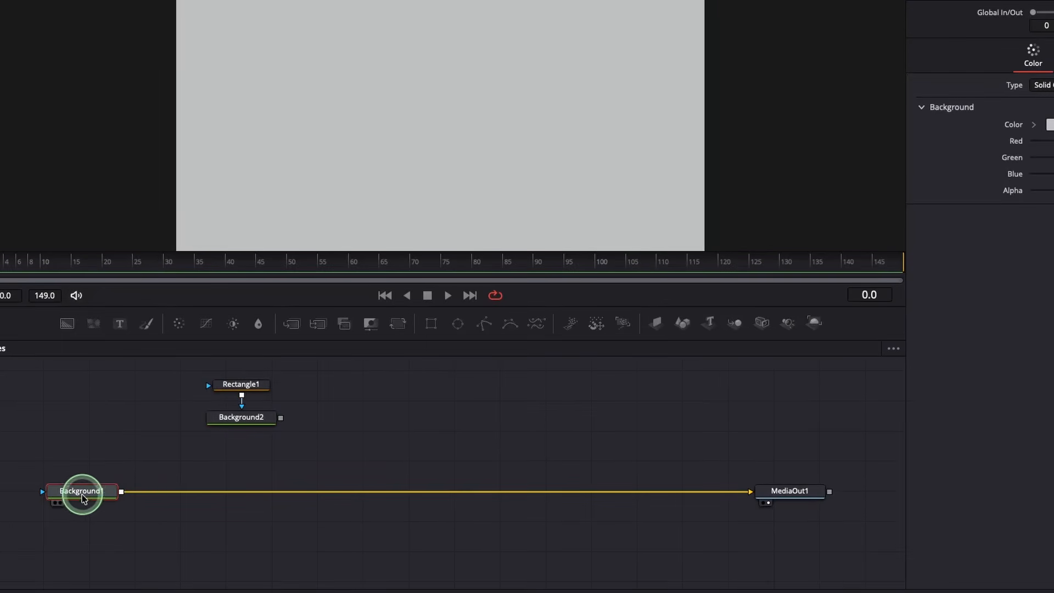
left_click(263, 341)
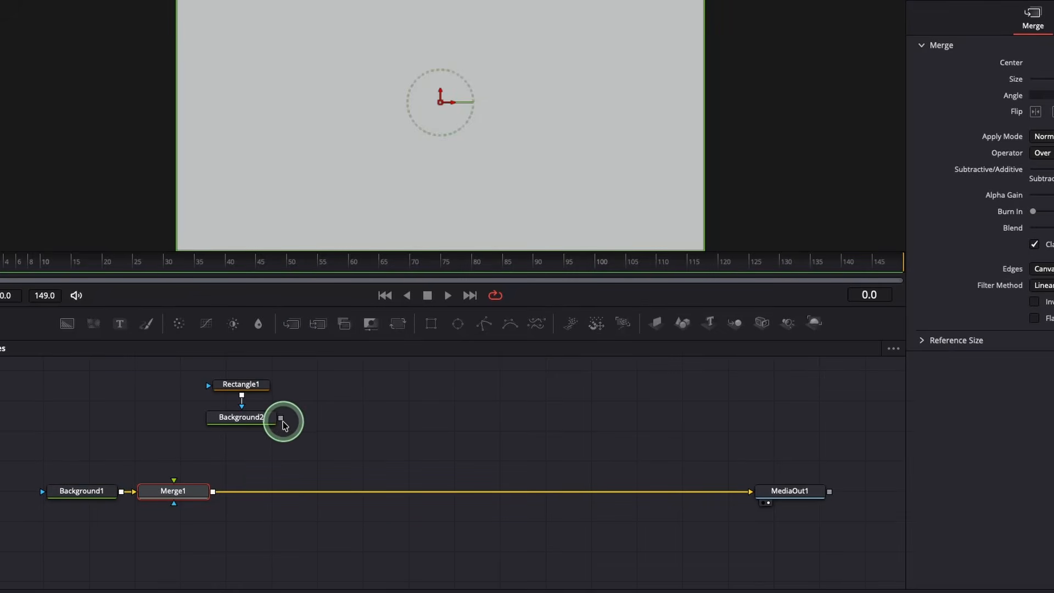
left_click_drag(281, 419, 240, 497)
Set Rectangle1's height to 0.016 and keyframe its width from 0 at frame 0 to about 0.45 at frame 8
left_click(222, 395)
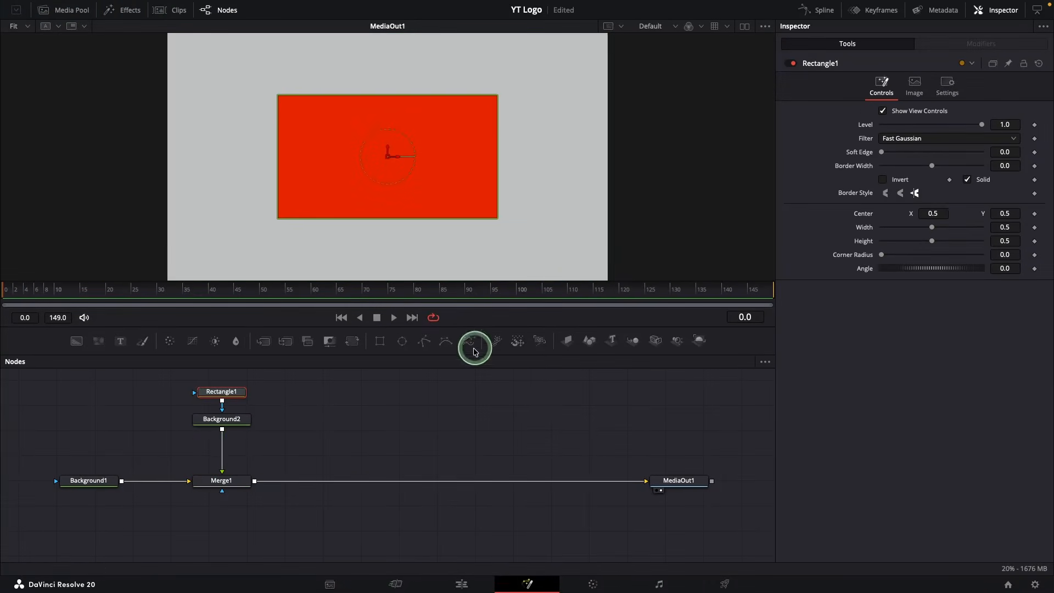
left_click_drag(932, 241, 877, 236)
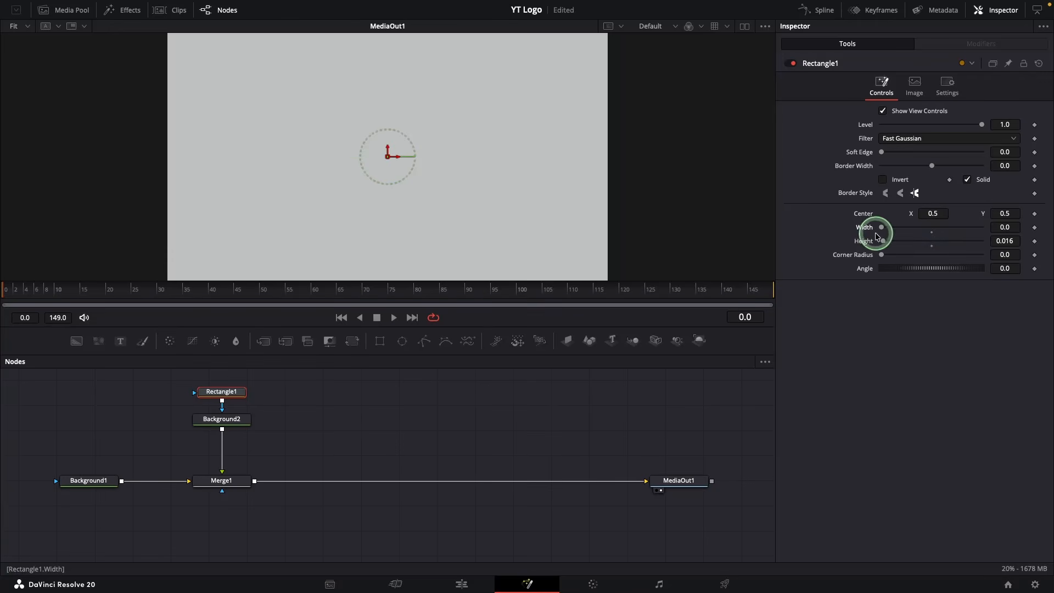
left_click(1035, 229)
left_click_drag(881, 228, 913, 235)
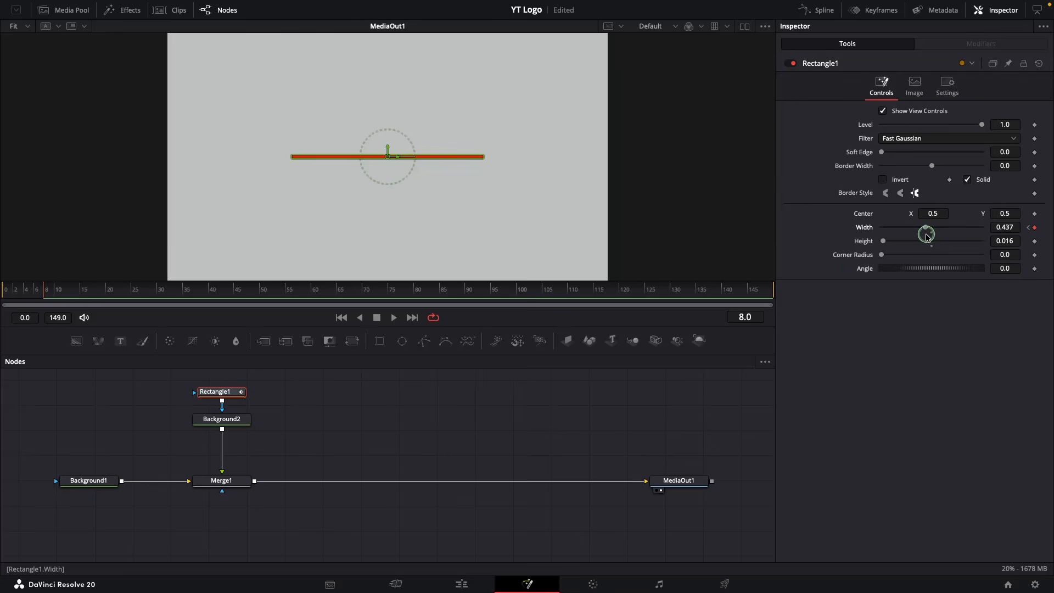
Keyframe Background2's colour as its current red at frame 2 and as the Green swatch at frame 3
left_click(220, 419)
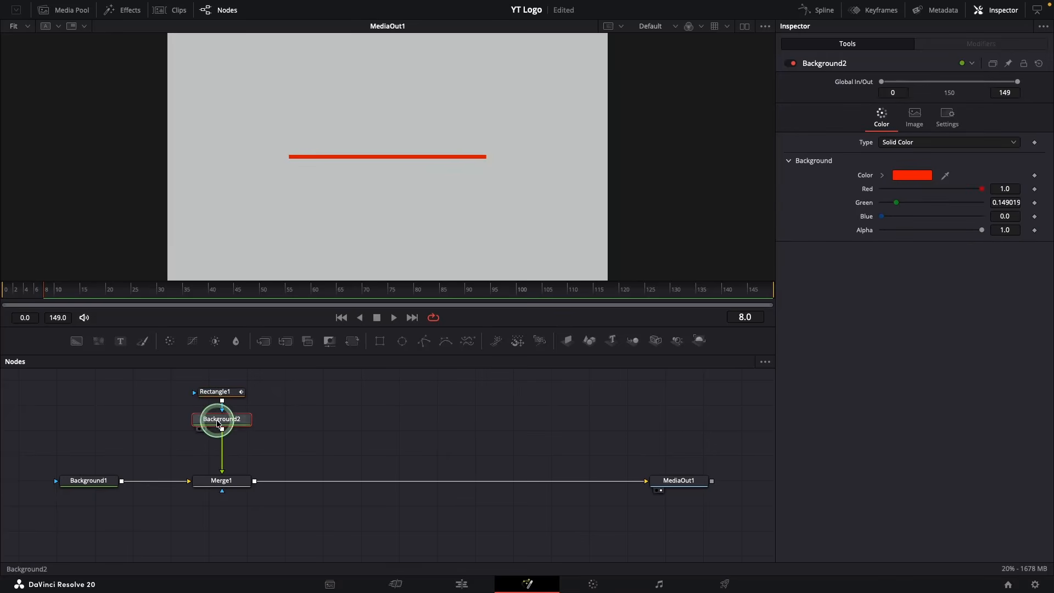
left_click(20, 297)
left_click(1035, 176)
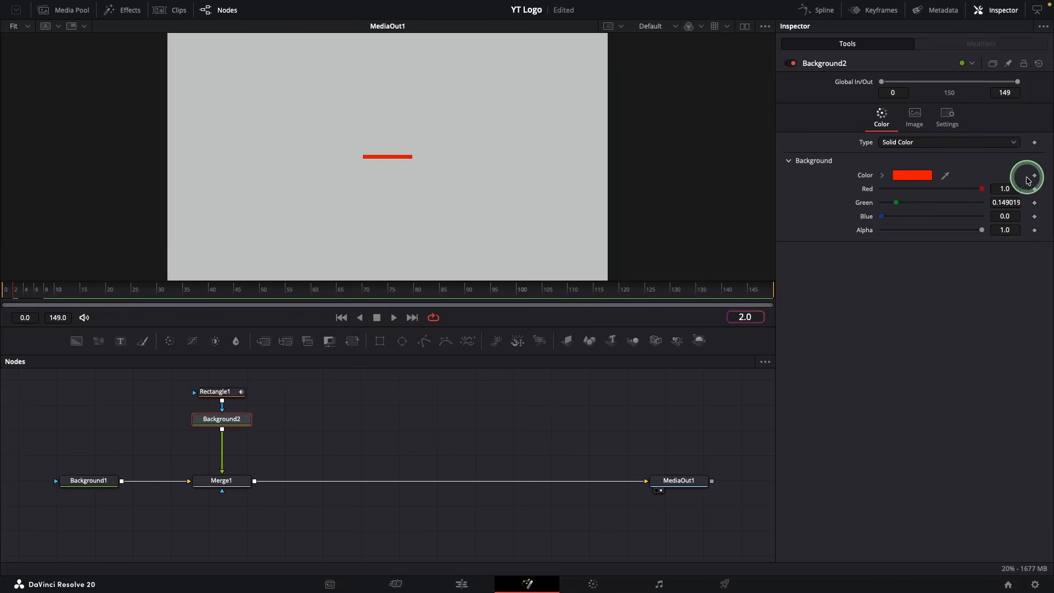
left_click(912, 175)
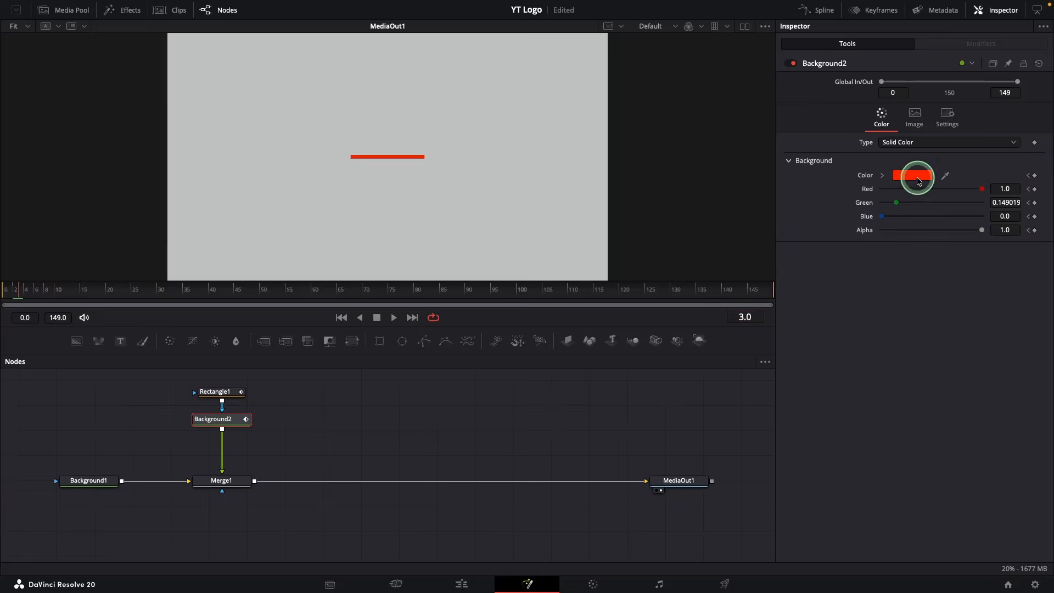
left_click(762, 187)
left_click(838, 301)
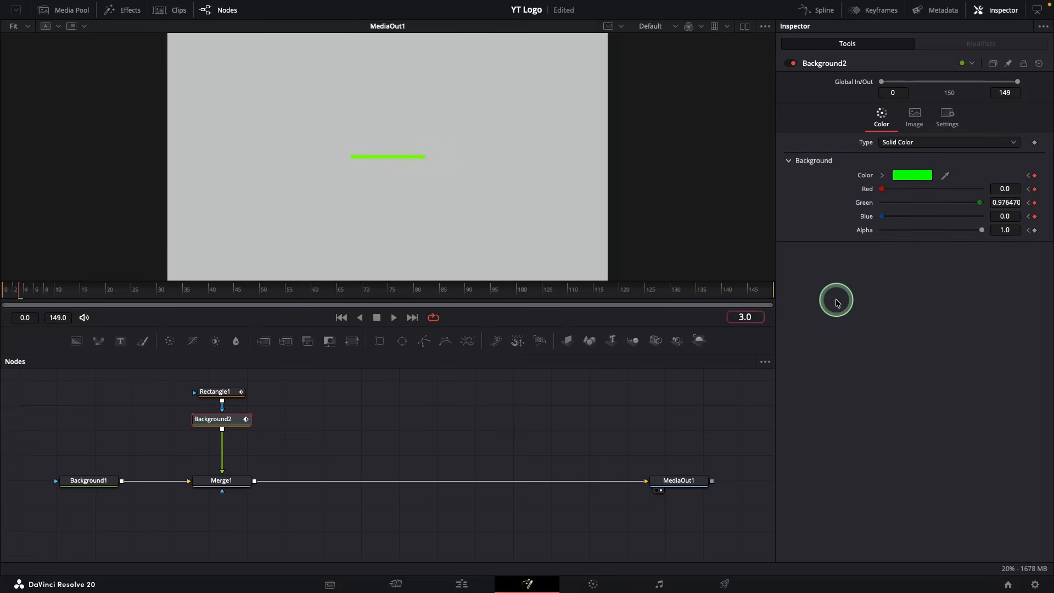
Keyframe Background2's colour as the Blue swatch at frame 4
left_click(903, 177)
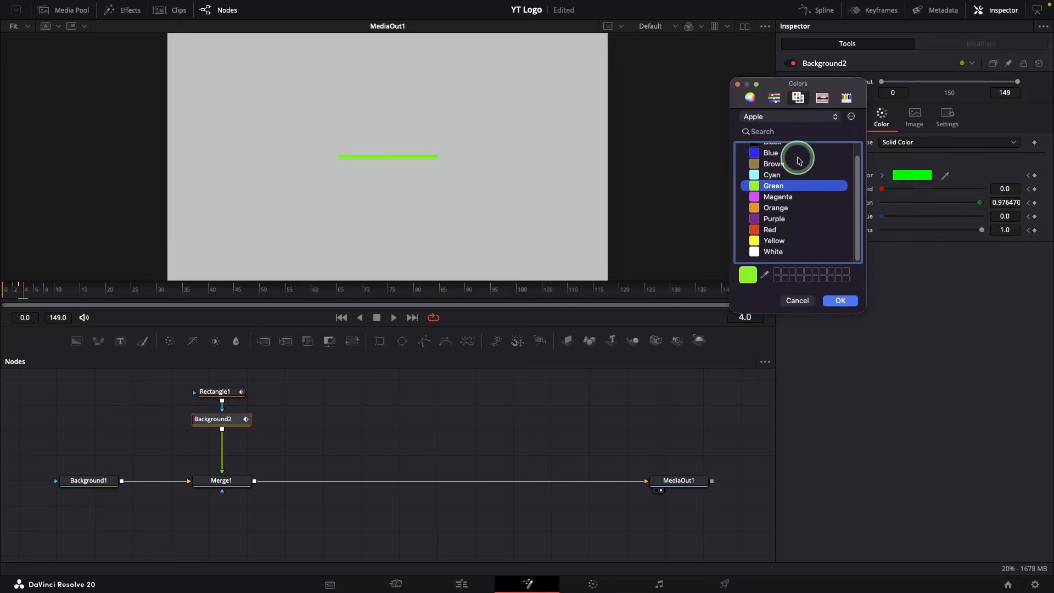
left_click(772, 153)
left_click(838, 301)
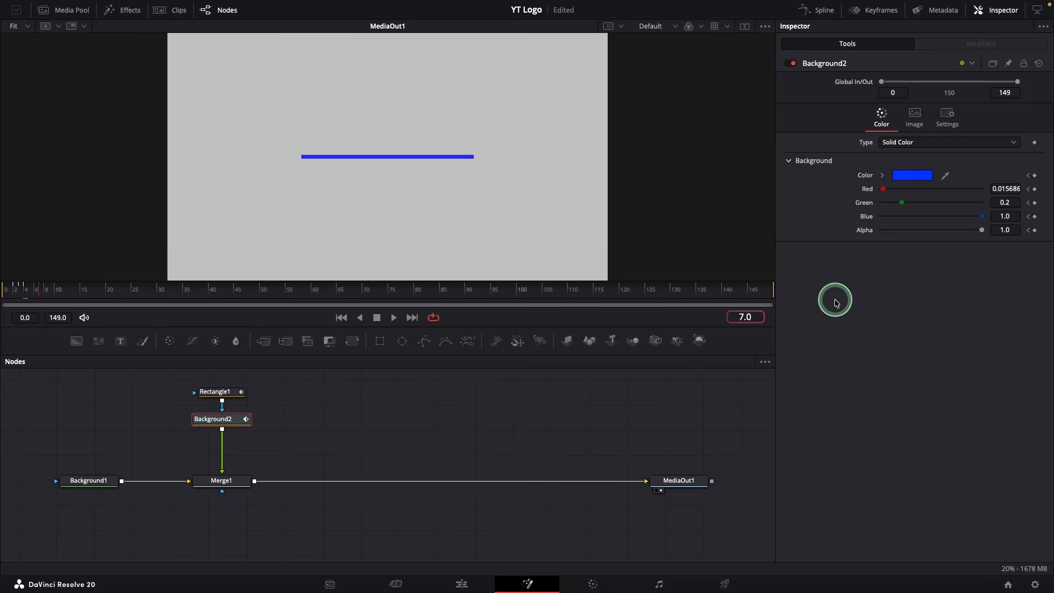
Keyframe Background2's colour at frame 7 as a medium grey of about 0.57 in red, green and blue
left_click(911, 176)
left_click(785, 251)
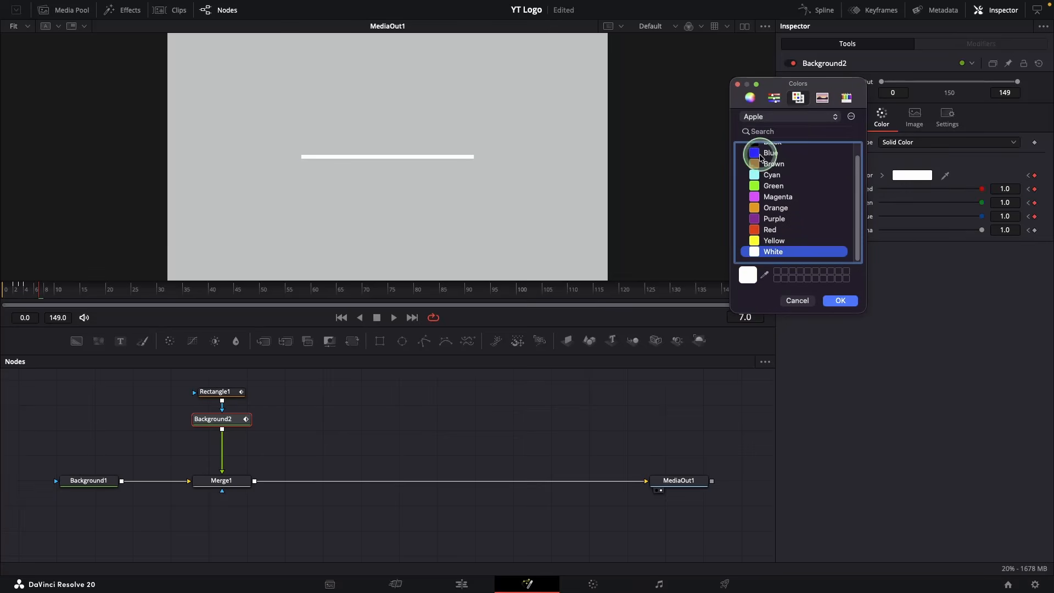
left_click(751, 97)
left_click(790, 237)
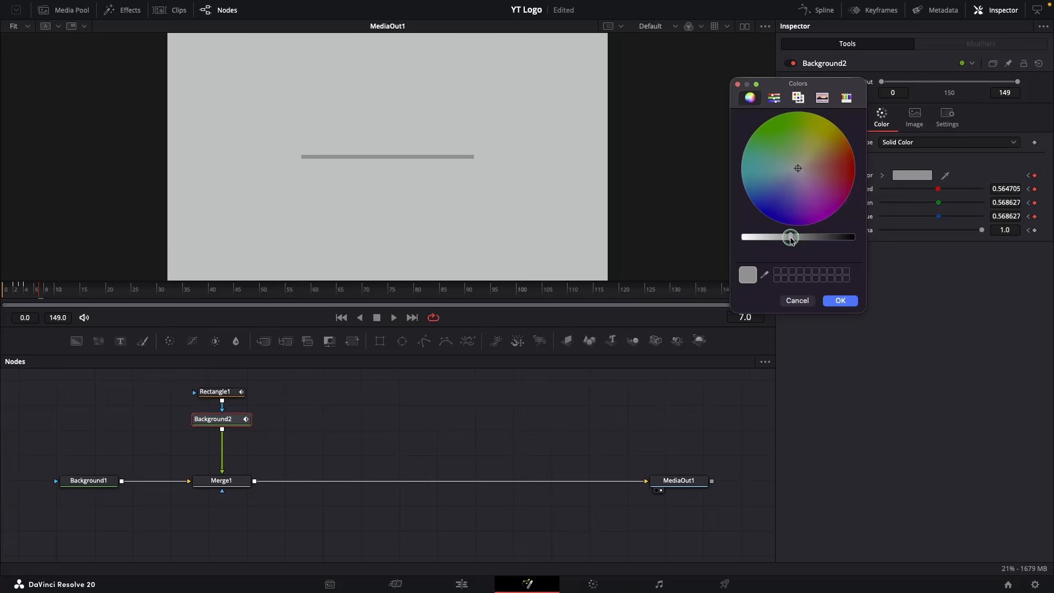
left_click(840, 300)
Keyframe Rectangle1's width at about 0.6 on frame 25 and about 0.57 on frame 34
left_click(227, 388)
left_click(134, 289)
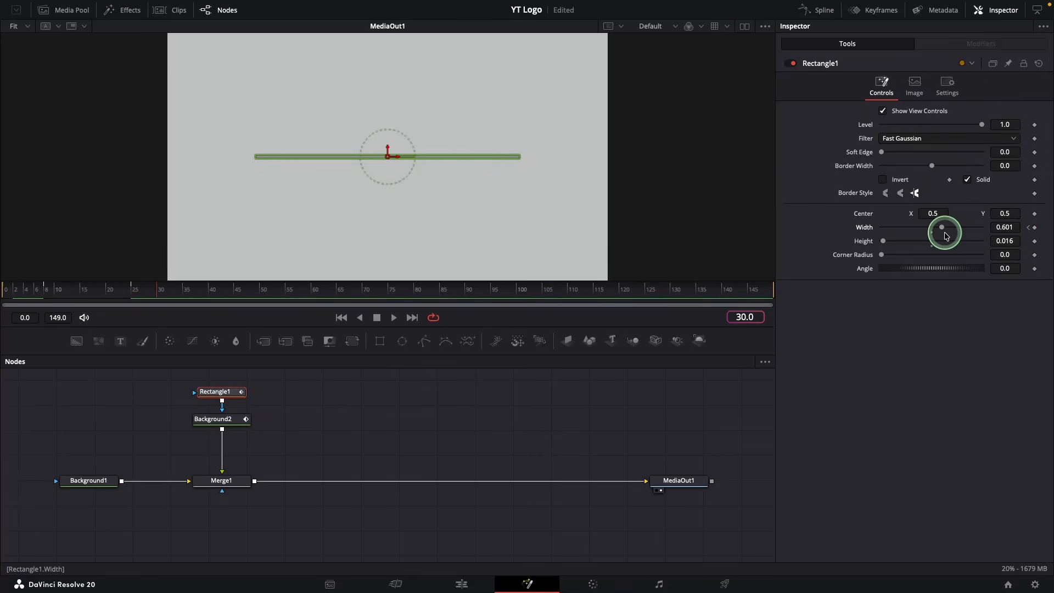
left_click_drag(1013, 229, 1005, 227)
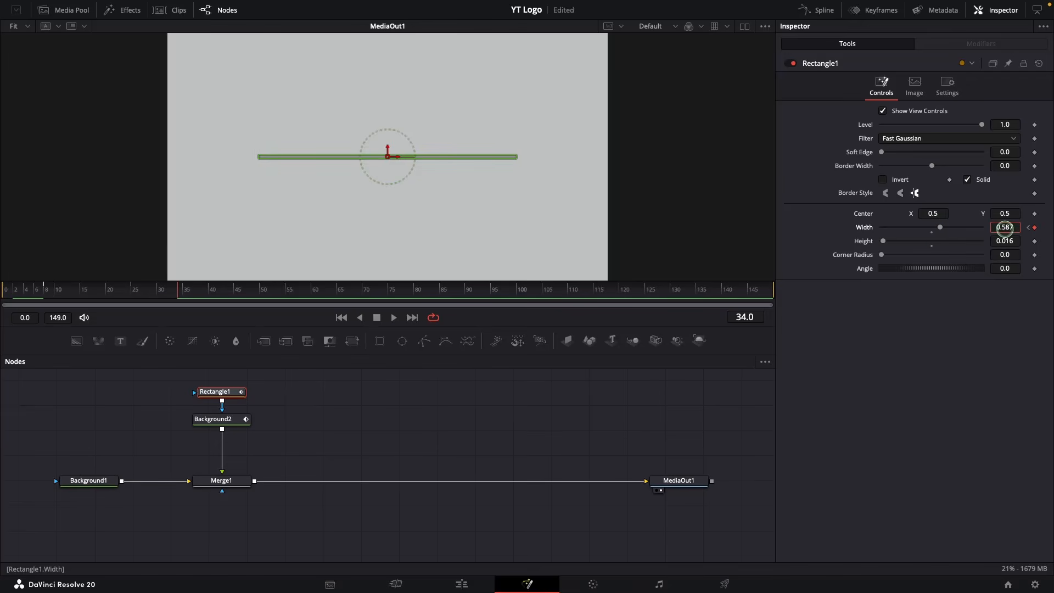
Open the Spline editor, limit it to the selected tool, and display Rectangle1's Width curve fitted to the graph
left_click(823, 10)
left_click(894, 349)
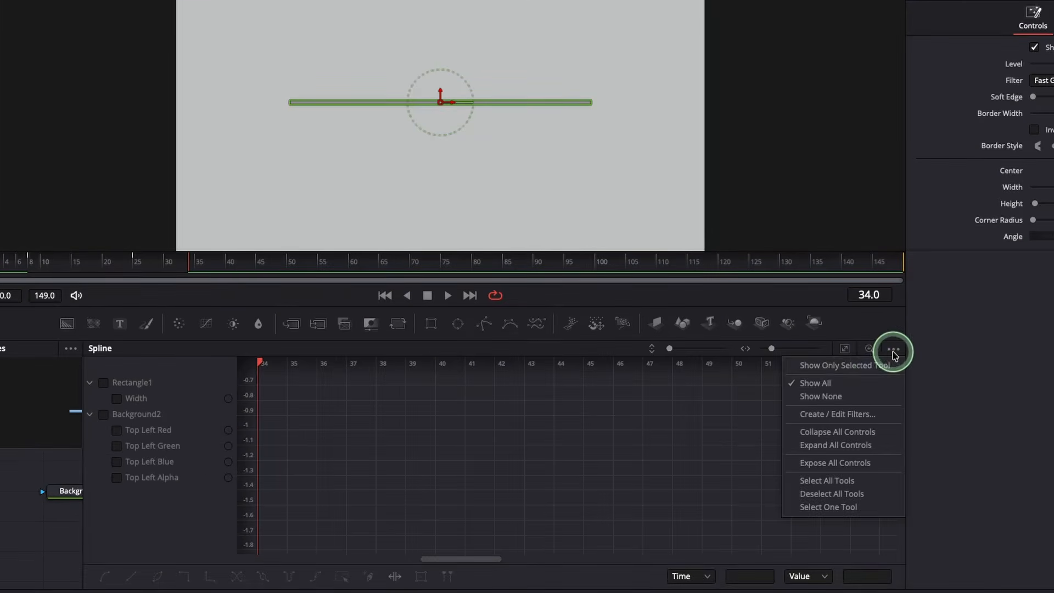
left_click(820, 365)
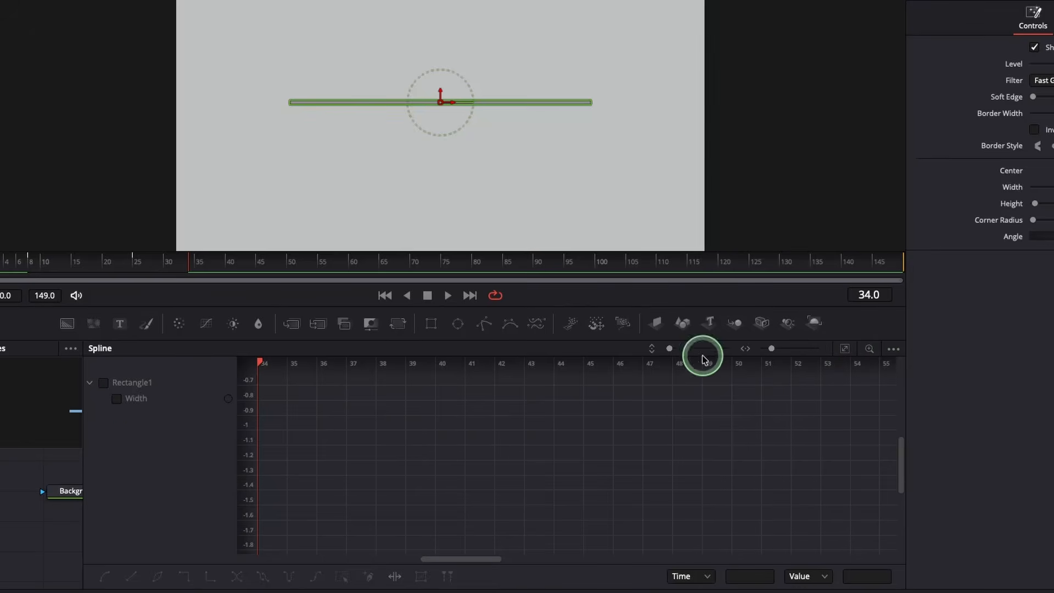
left_click(119, 399)
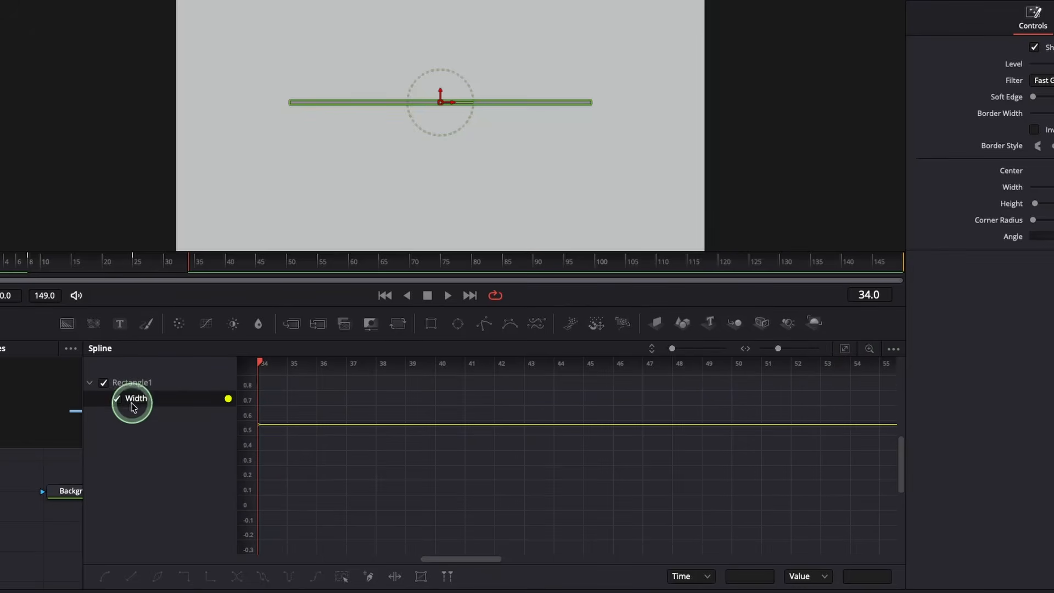
left_click(844, 349)
Smooth the Width keyframes at frames 0 and 8 and lengthen frame 8's incoming handle to about frame 2 for a gentle ease
left_click_drag(442, 413, 337, 508)
key("shift+s")
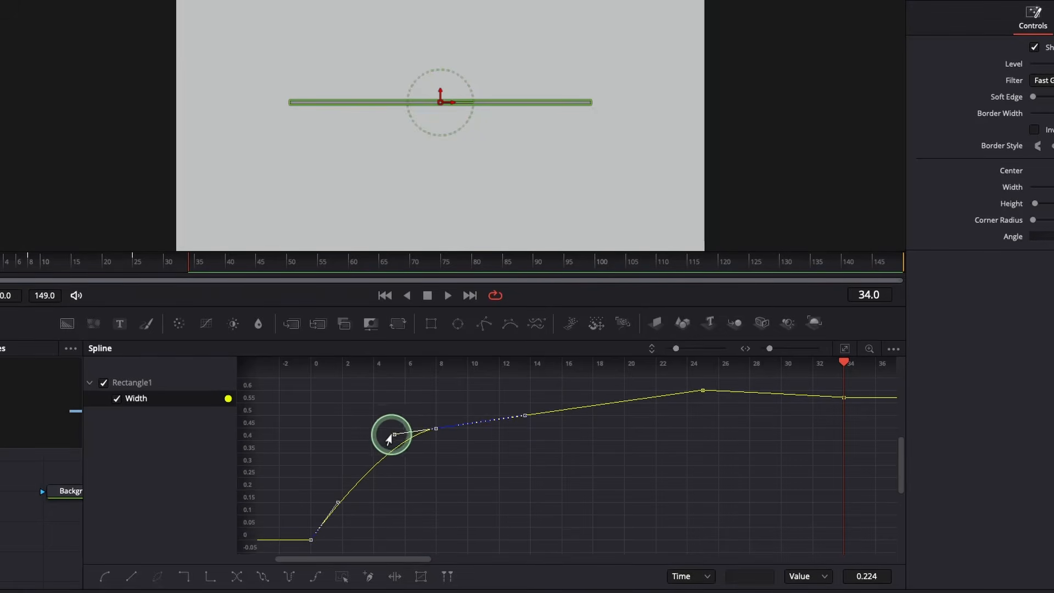
left_click_drag(391, 438, 341, 450)
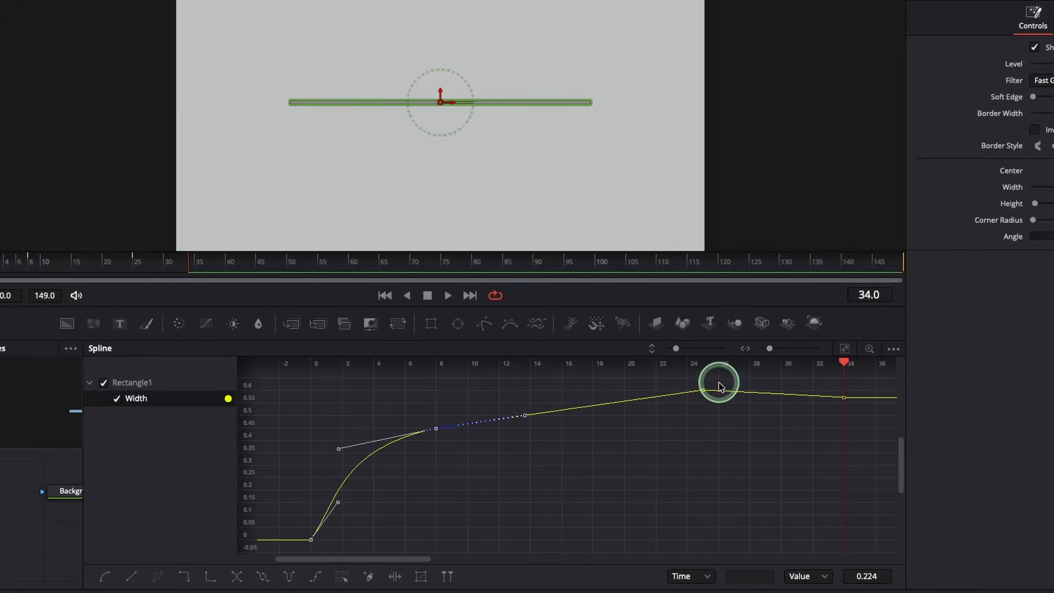
Smooth the Width keyframe at frame 25, extend its incoming handle to about frame 14, steepen frame 8's handles, and scrub through the bar's expansion
left_click(703, 390)
key("shift+s")
mouse_move(613, 398)
left_mouse_down()
mouse_move(614, 407)
mouse_move(609, 398)
left_mouse_up()
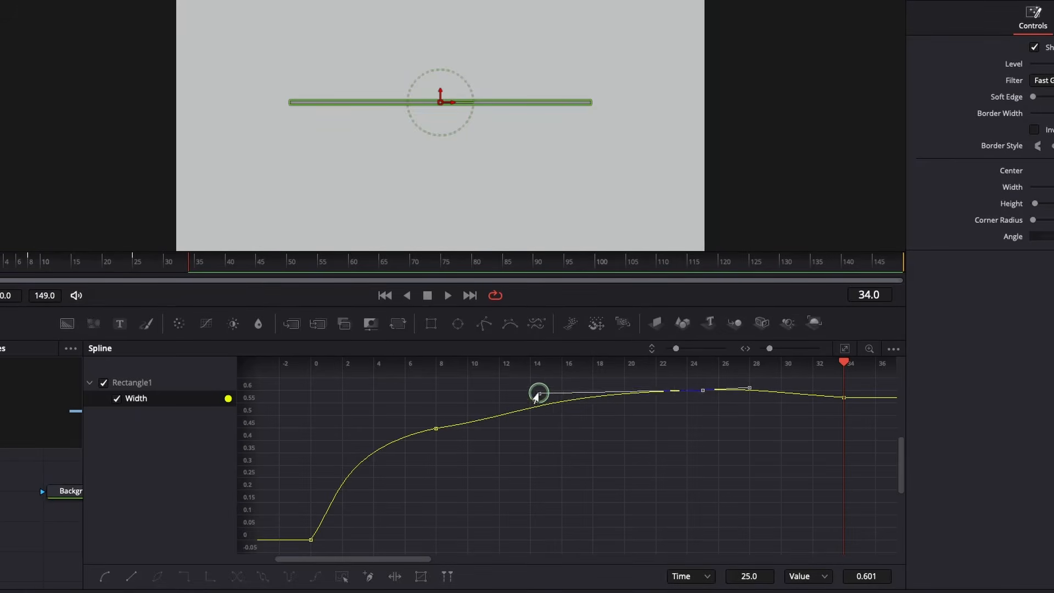
left_click(436, 429)
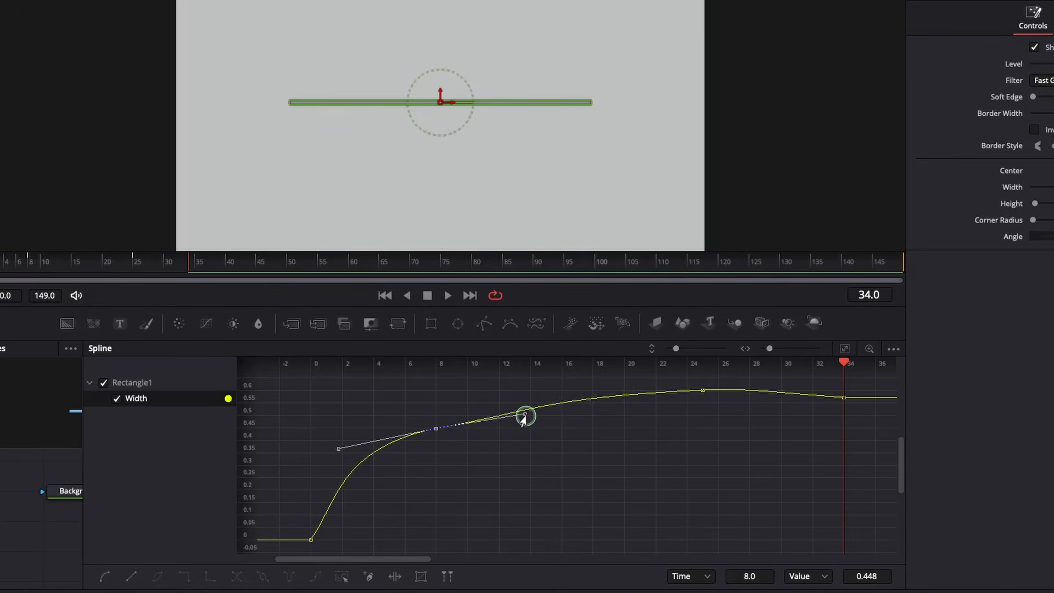
left_click_drag(526, 415, 528, 407)
left_click_drag(338, 448, 336, 459)
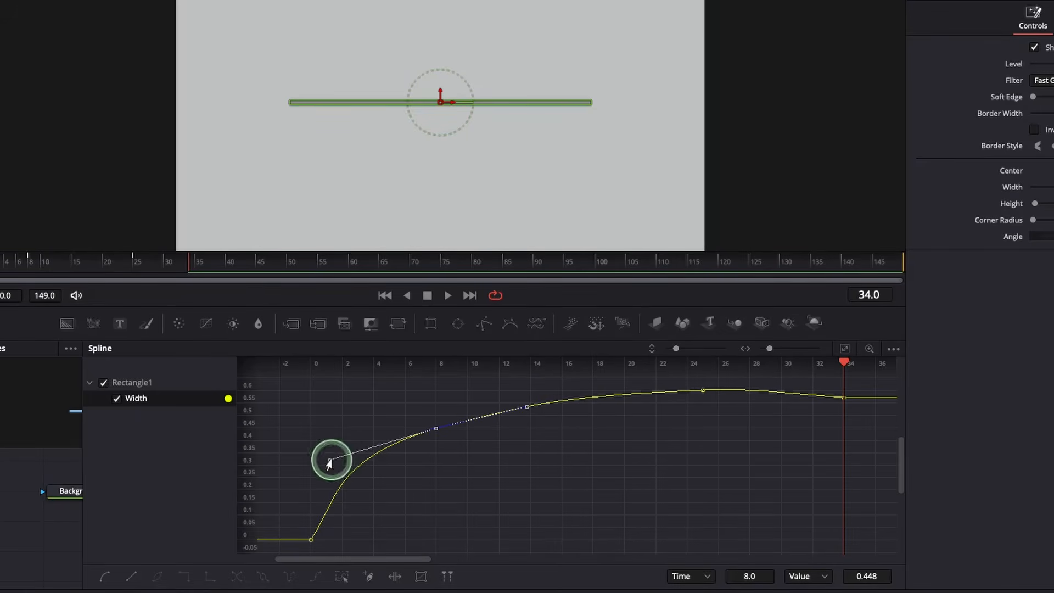
left_click(844, 398)
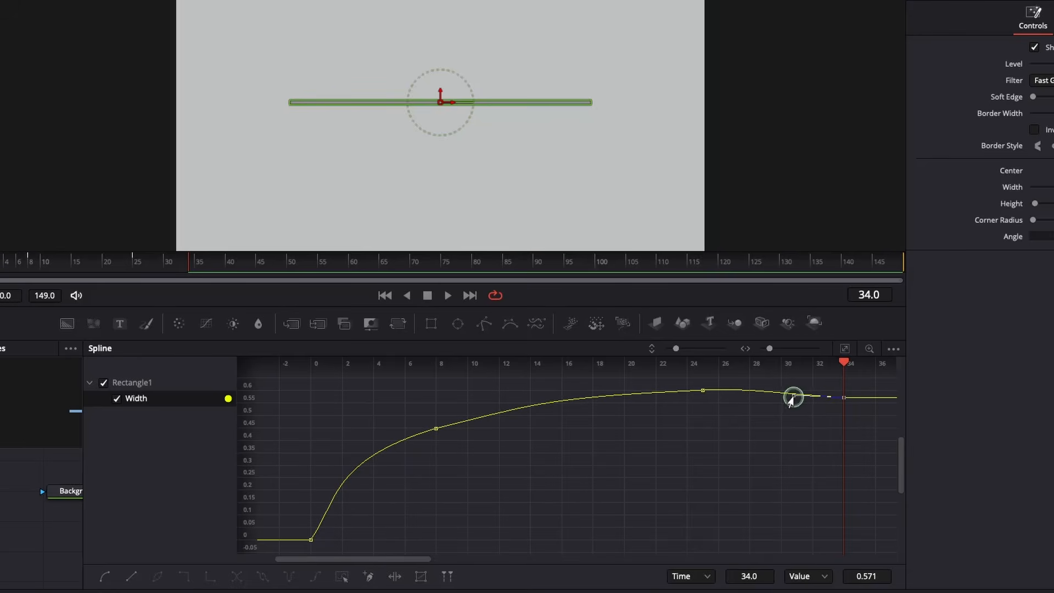
left_click(821, 11)
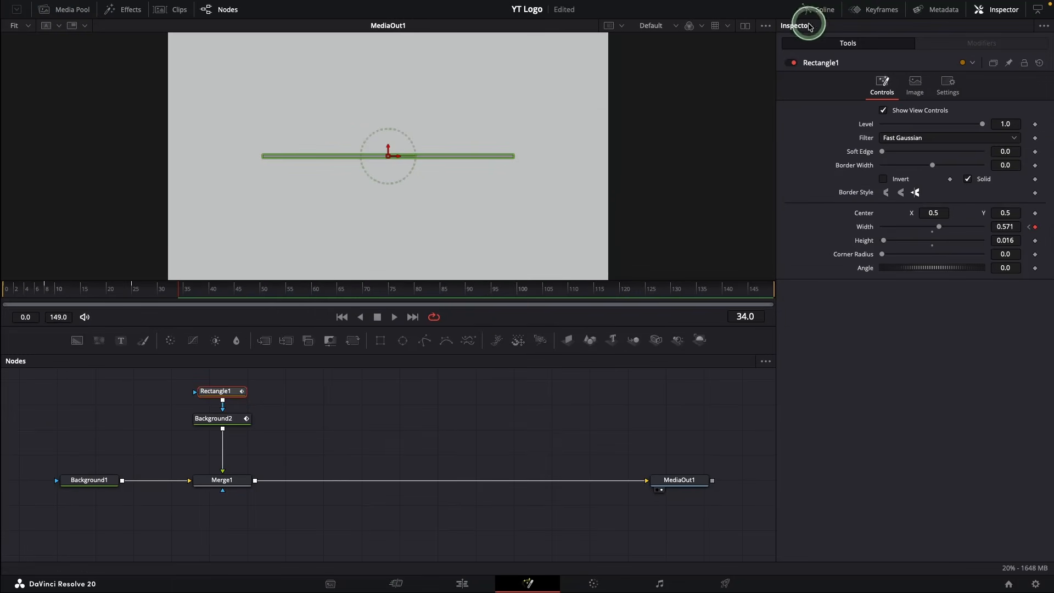
left_click(310, 431)
left_click_drag(60, 293, 105, 292)
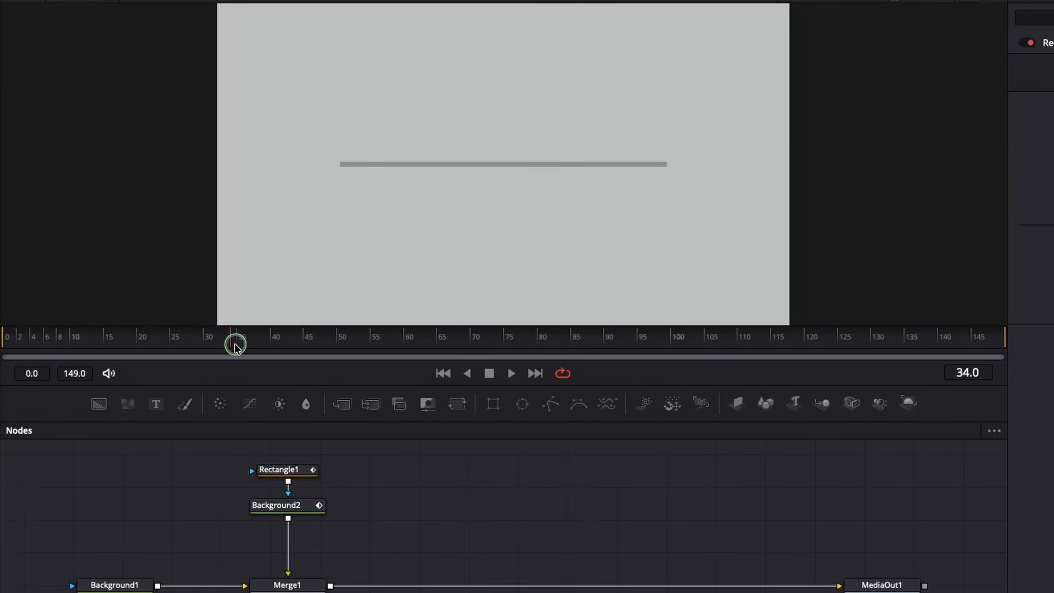
left_click_drag(235, 346, 208, 348)
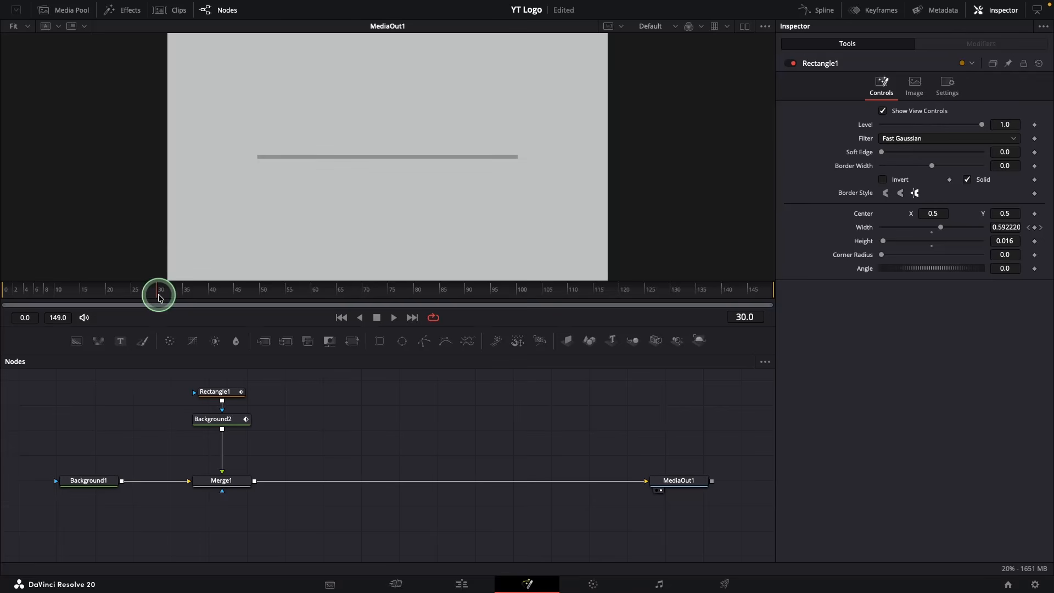
Add a rectangle mask below Merge1, reduce its height to about 0.11, and connect it as Merge1's effect mask
left_click(215, 392)
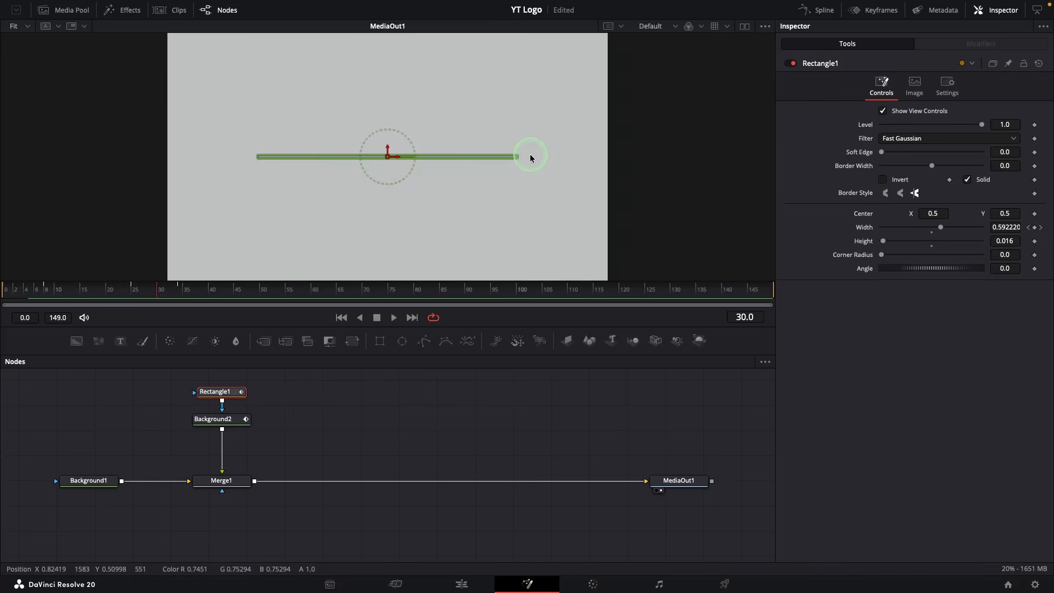
left_click(335, 377)
left_click_drag(379, 341, 220, 514)
left_click_drag(360, 104, 359, 146)
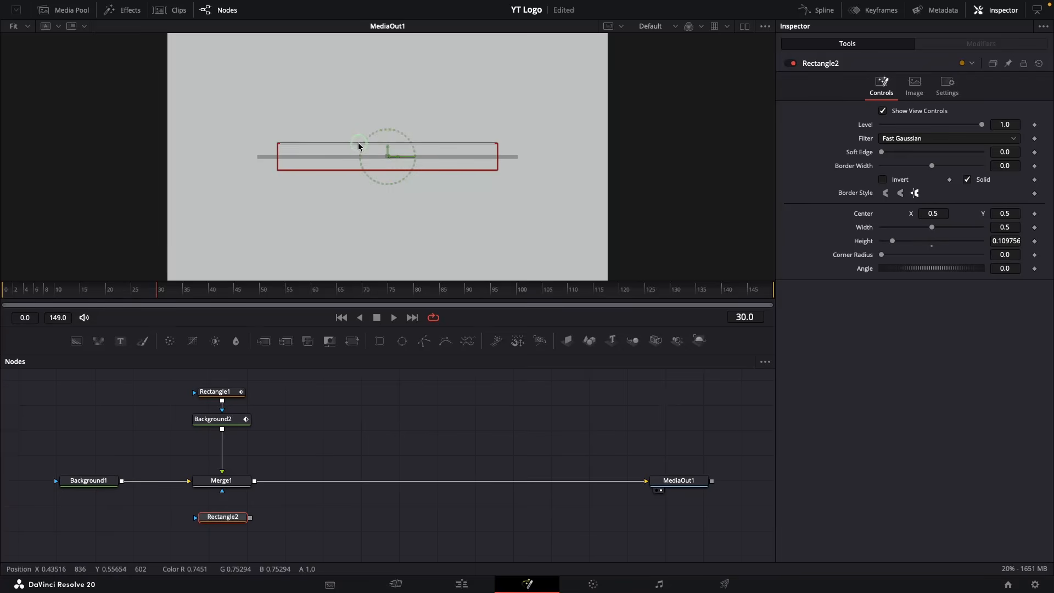
left_click(237, 479)
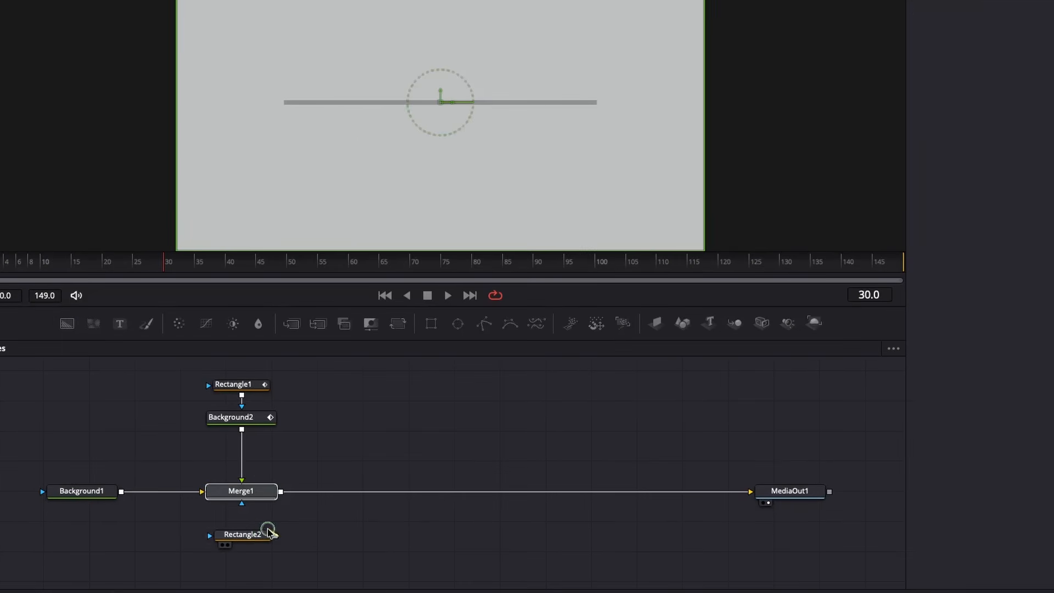
left_click_drag(269, 532, 241, 503)
At frame 35, set Rectangle2's Center X to about -0.035 and invert the mask so it hides everything beyond the bar's starting edge
left_click(238, 531)
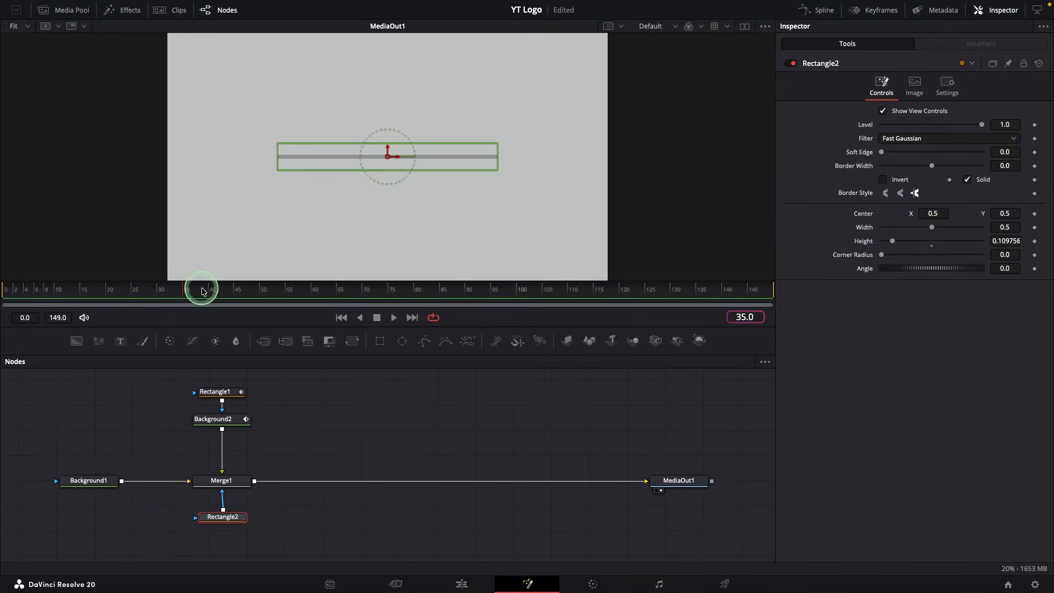
left_click_drag(933, 217, 645, 214)
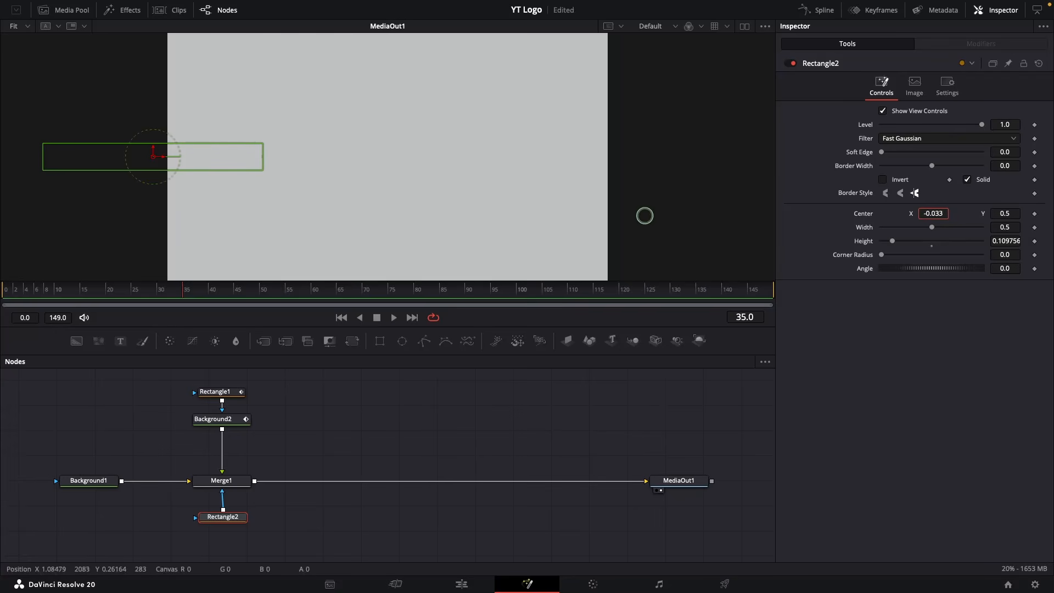
left_click(884, 181)
left_click_drag(57, 290, 92, 293)
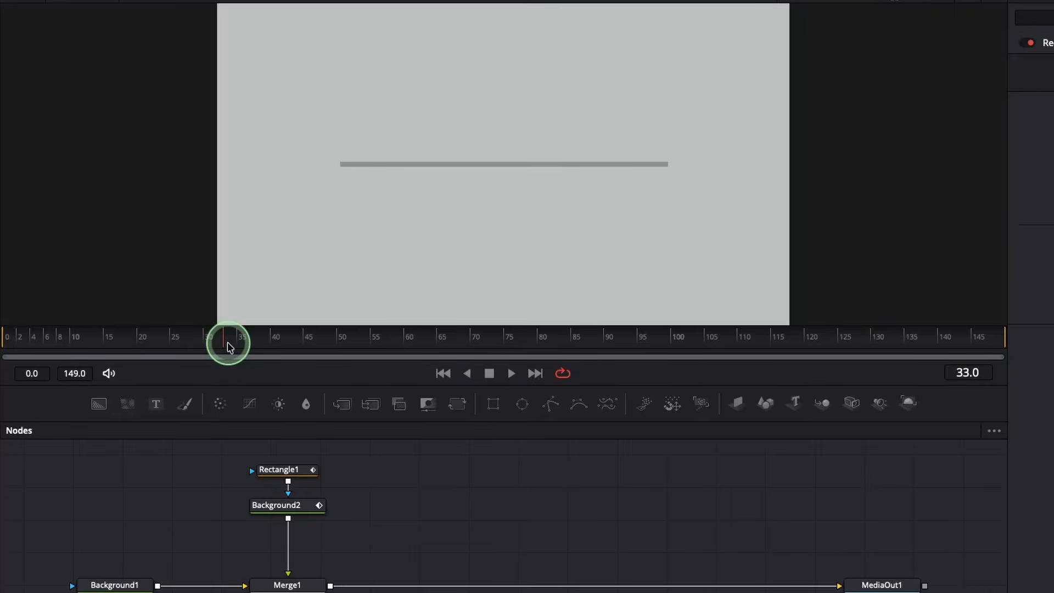
Add a new rectangle mask and a Background node beneath it, beside the grey bar's nodes
left_click_drag(492, 404, 444, 476)
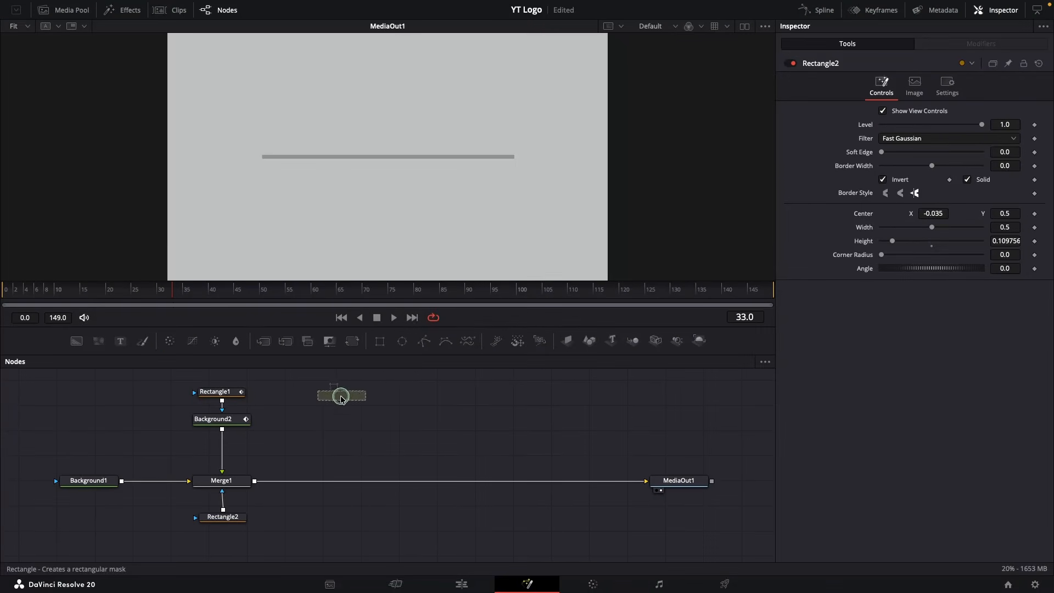
left_click_drag(341, 398, 328, 393)
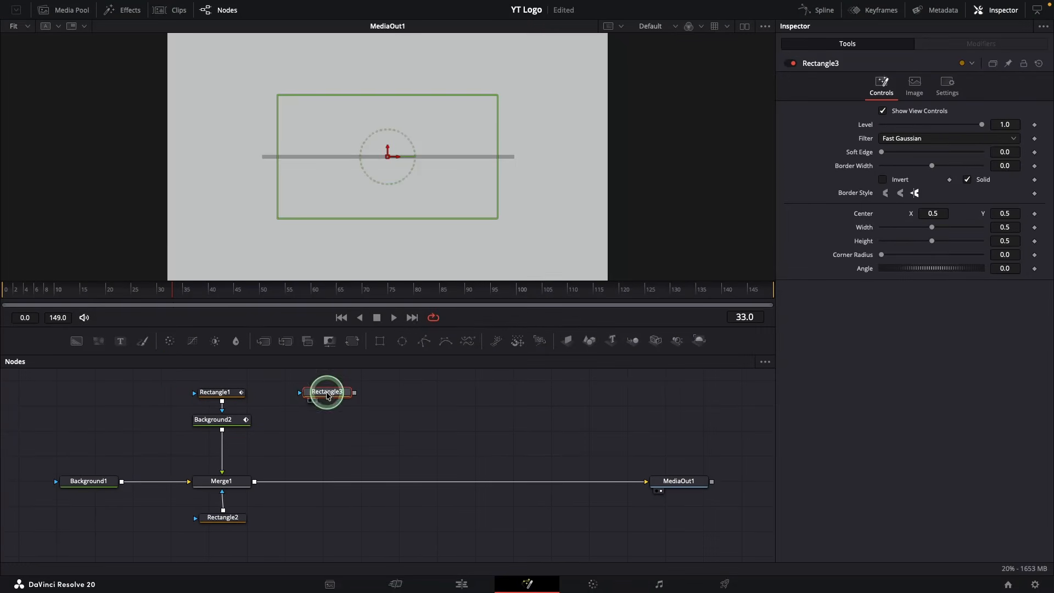
left_click_drag(78, 342, 329, 423)
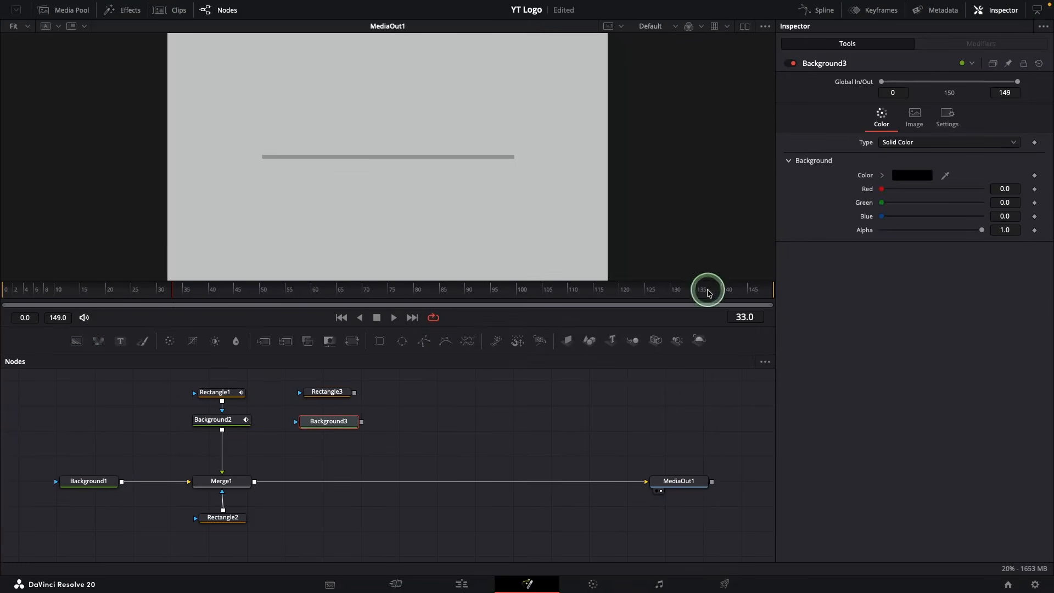
Colour Background3 with the preset Red, mask it with Rectangle3, and merge it over Merge1's output
left_click(909, 174)
left_click(798, 98)
left_click(770, 224)
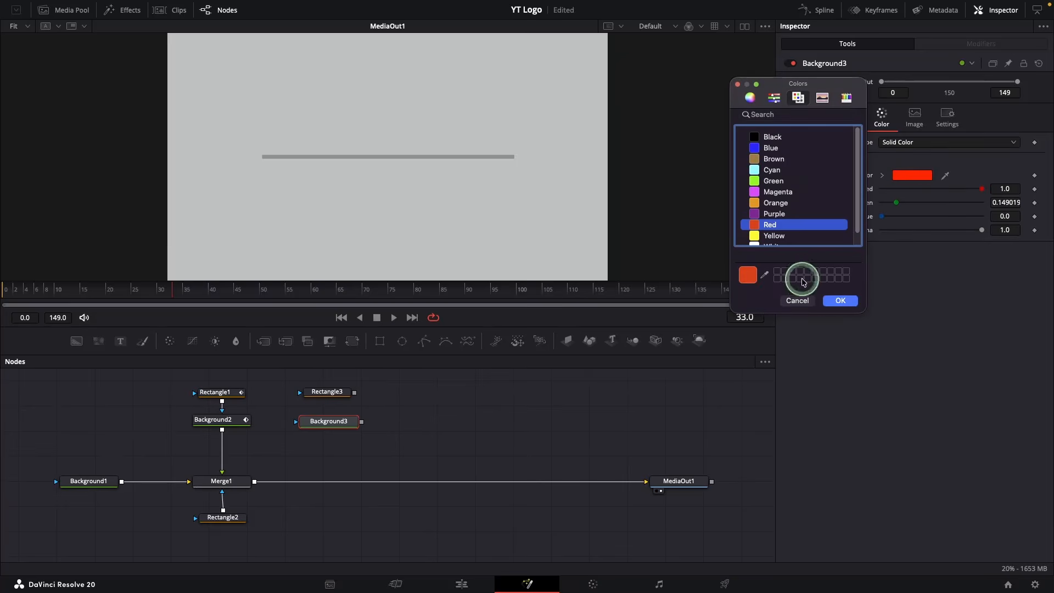
left_click(840, 300)
left_click_drag(355, 392, 282, 496)
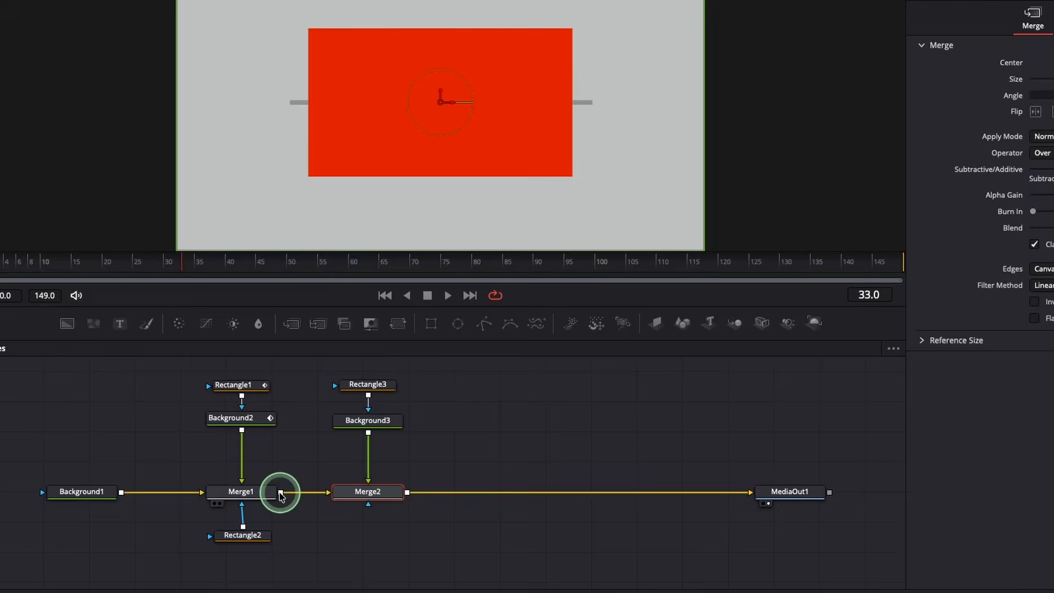
Copy Rectangle1's height of 0.016 to Rectangle3, and set Rectangle3's width to about 0.17 and Center X to about 0.354
left_click(241, 385)
right_click(1005, 241)
left_click(984, 295)
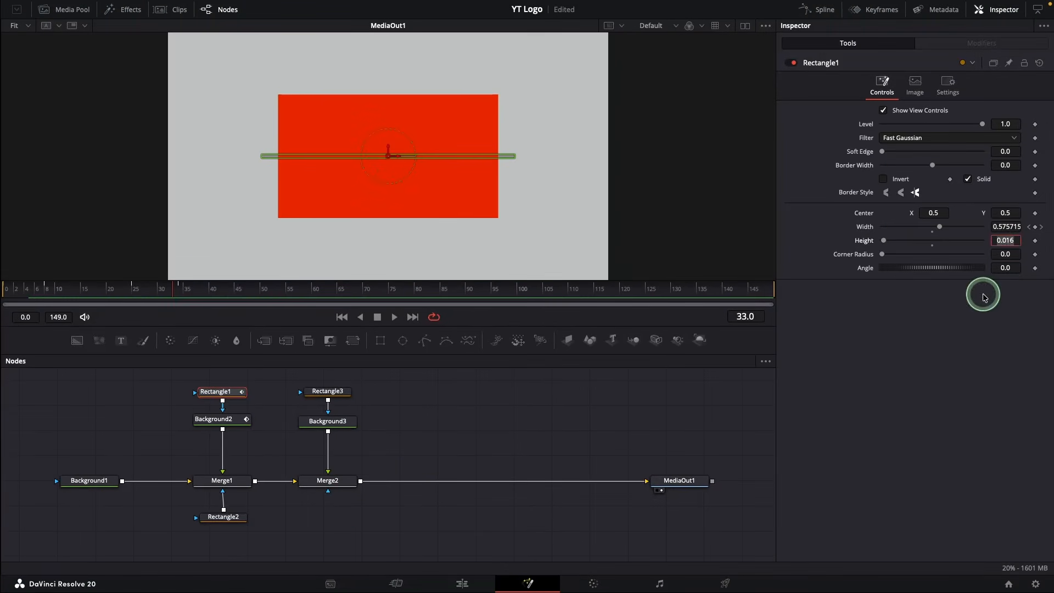
left_click(323, 392)
left_click(989, 244)
right_click(1006, 239)
left_click(1004, 296)
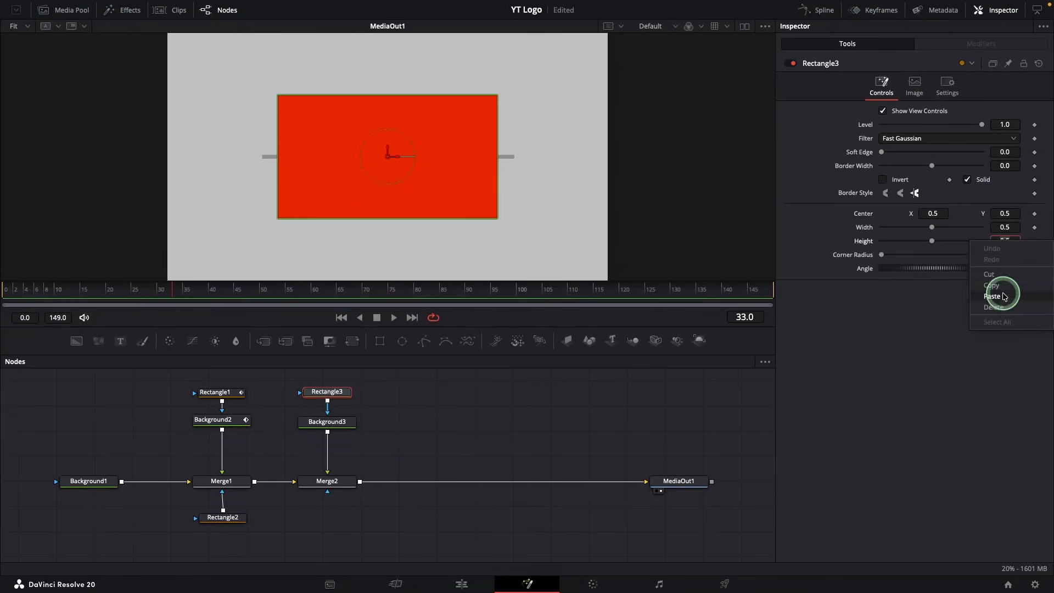
left_click_drag(932, 227, 865, 213)
Keyframe Rectangle3's Level at 0 on frame 6 and 1.0 on frame 7
left_click(45, 289)
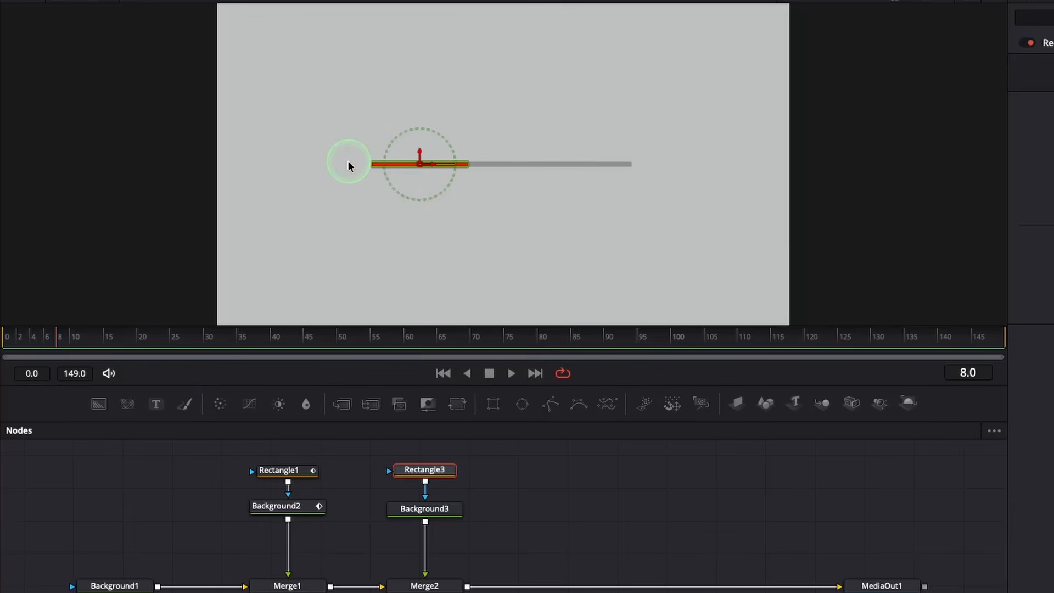
key("Left")
key("Left")
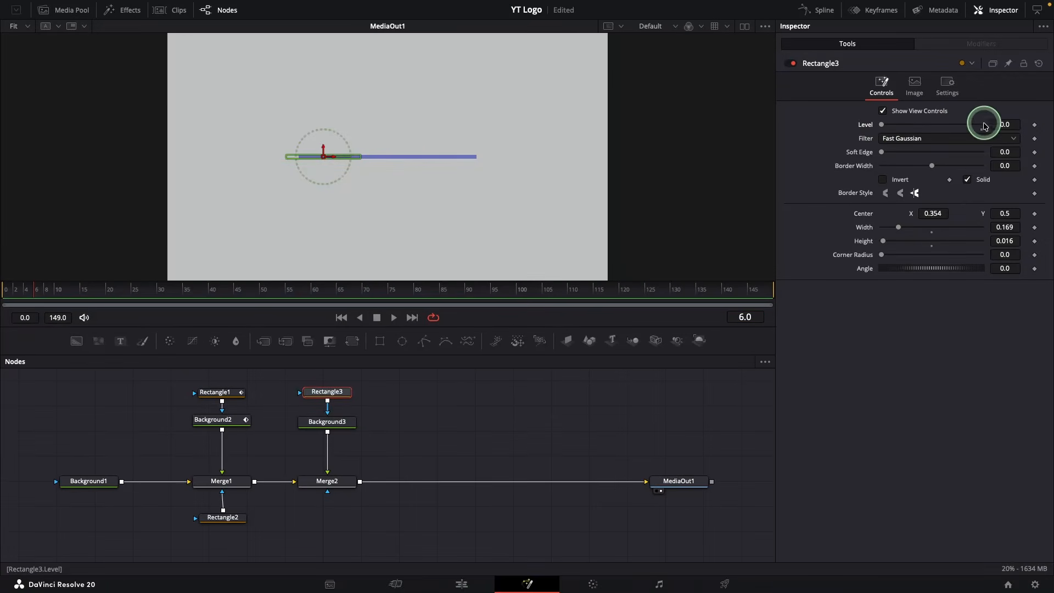
left_click(1036, 126)
left_click_drag(883, 126, 992, 127)
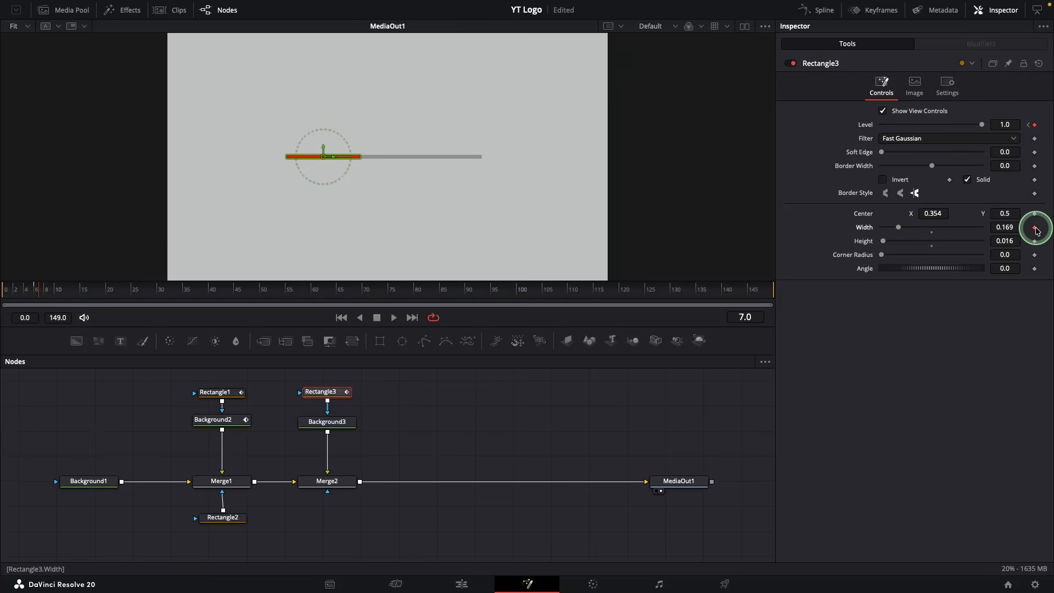
Keyframe Rectangle3's width at about 0.17 on frame 7 and about 0.86 on frame 25
key("Right")
key("Right")
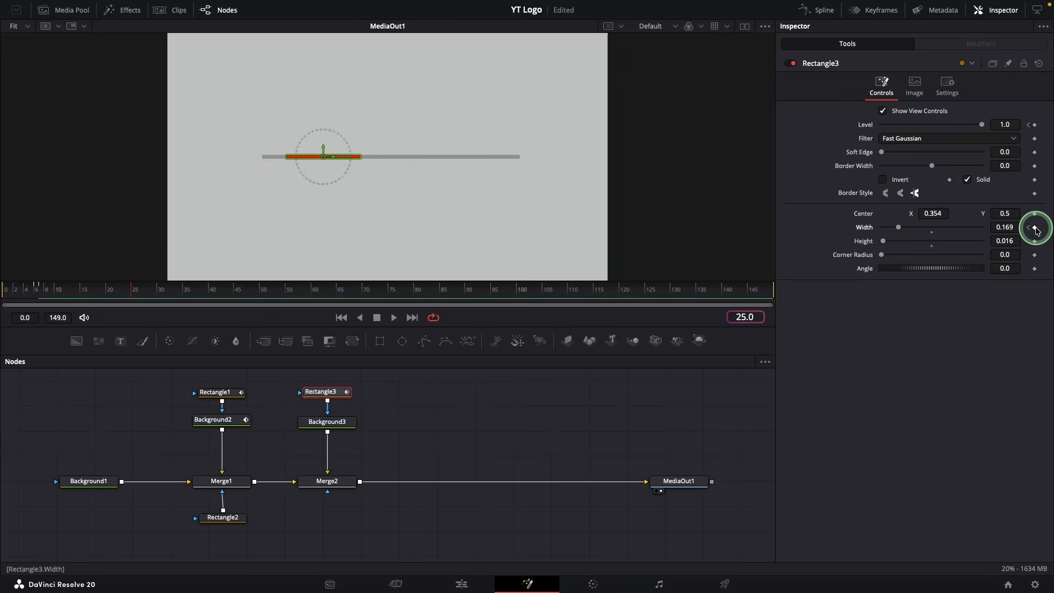
left_click(1035, 228)
left_click_drag(898, 227, 939, 242)
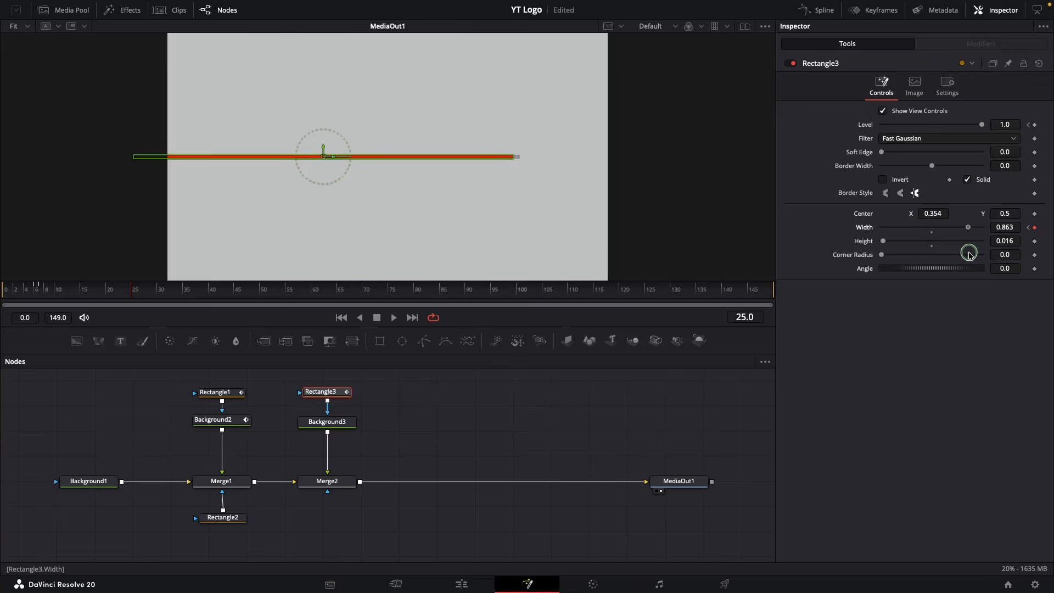
left_click(163, 290)
Open the Spline editor, hide Rectangle3's Level curve, and fit its Width curve to the graph
left_click(818, 9)
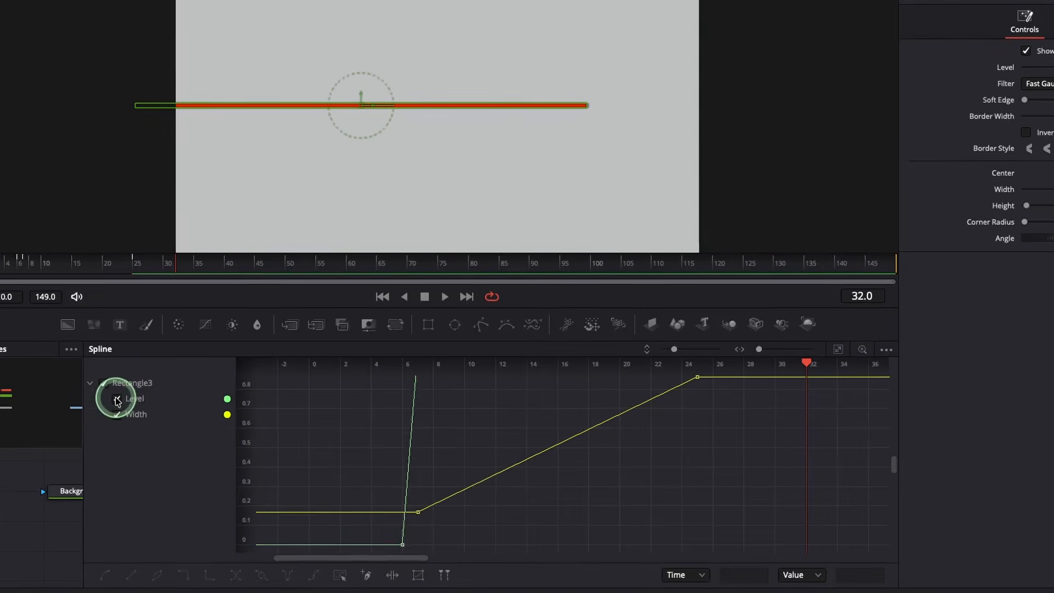
left_click(117, 401)
left_click(839, 350)
Smooth both Width keyframes, steepen frame 7's outgoing handle, extend frame 25's incoming handle to about frame 14, and scrub through the red bar's growth
left_click(819, 397)
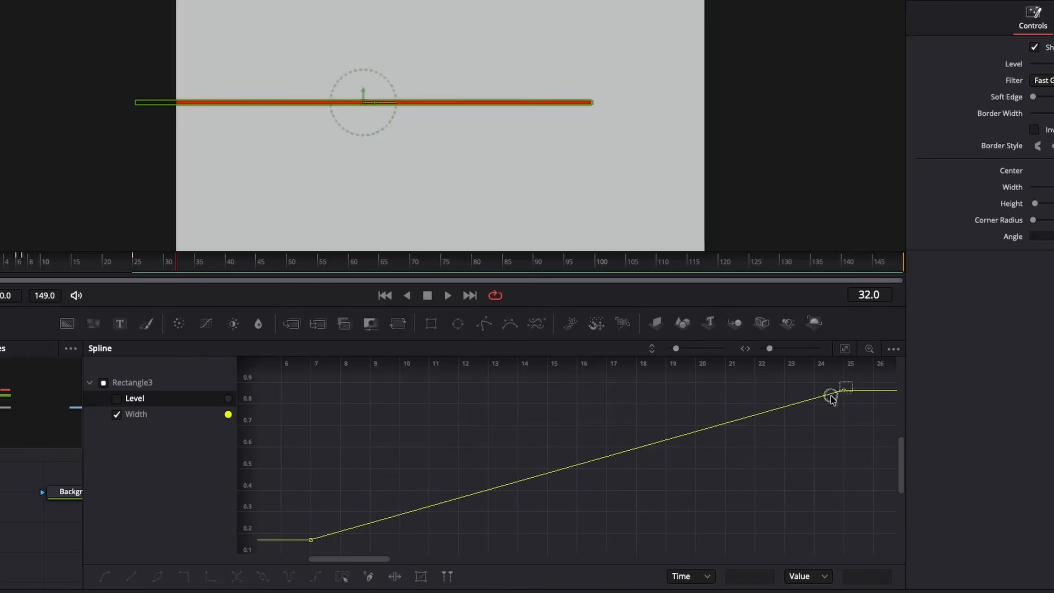
left_click_drag(831, 396, 291, 543)
key("shift+s")
left_click_drag(489, 539, 400, 464)
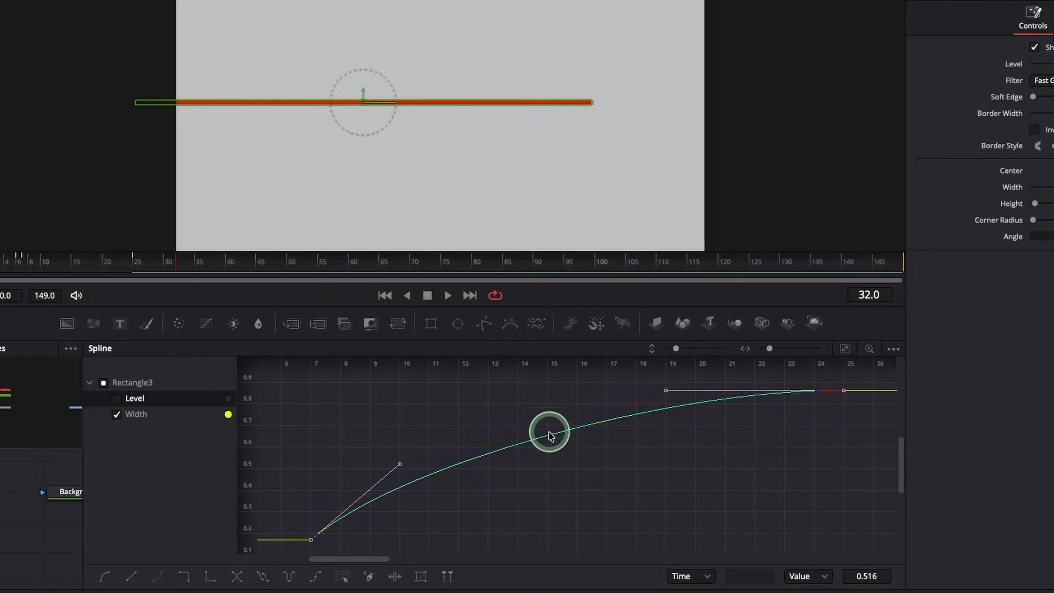
left_click_drag(666, 391, 532, 384)
left_click(820, 9)
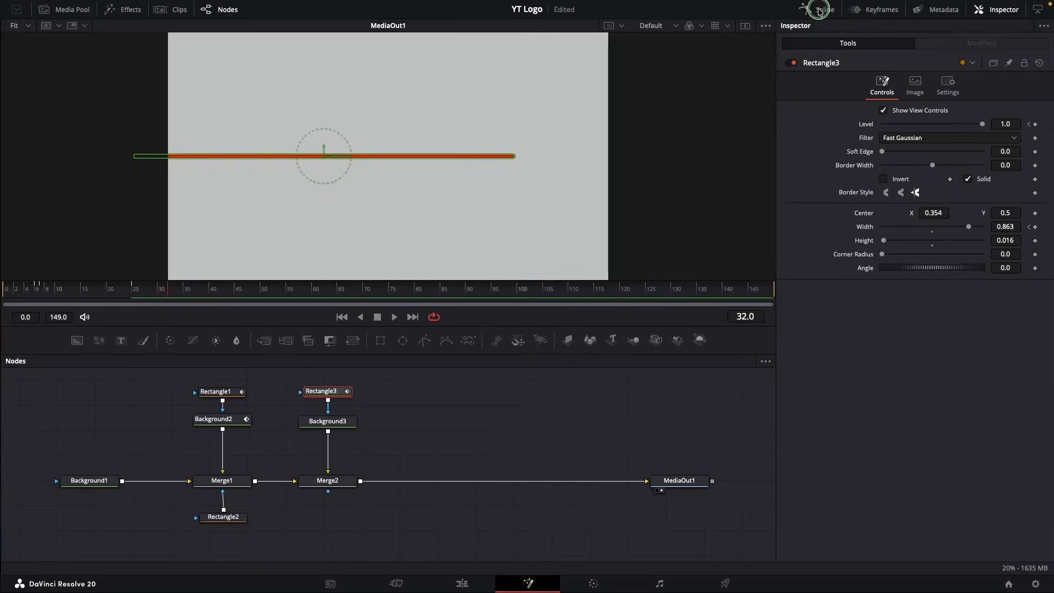
left_click(377, 395)
left_click_drag(170, 306, 42, 292)
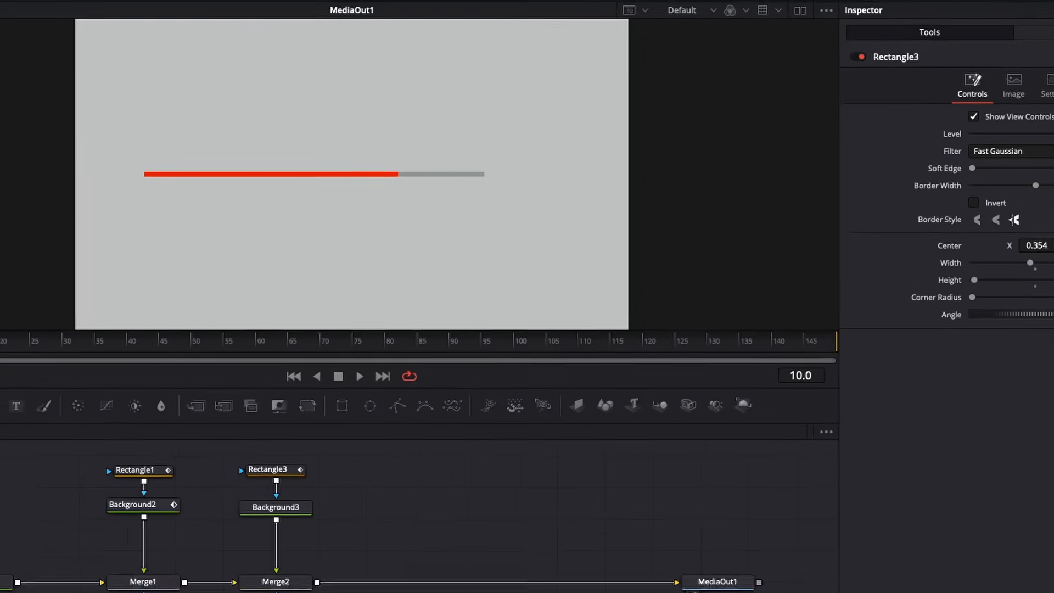
left_click_drag(0, 342, 13, 342)
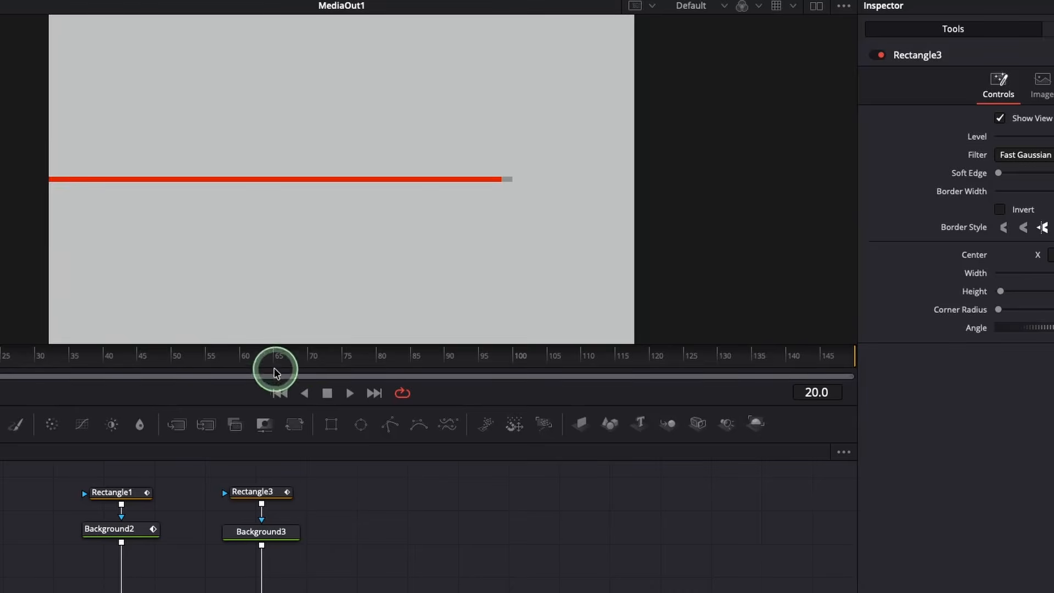
Mask Merge2 with a new rectangle about 0.105 high, inverted and positioned at frame 7 with Center X at about 0.019
left_click_drag(332, 427, 332, 496)
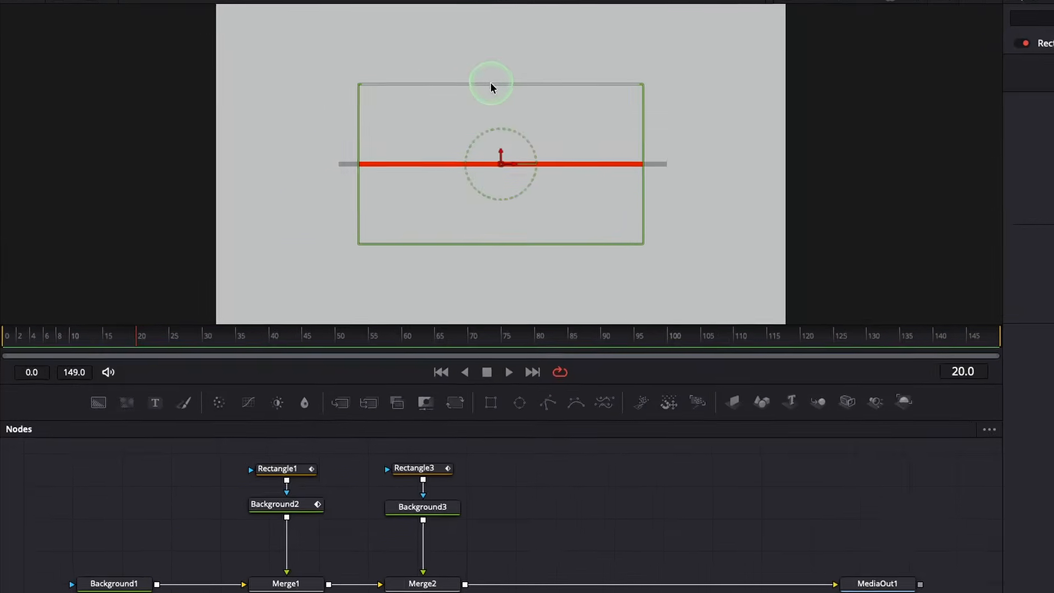
left_click_drag(377, 97, 388, 146)
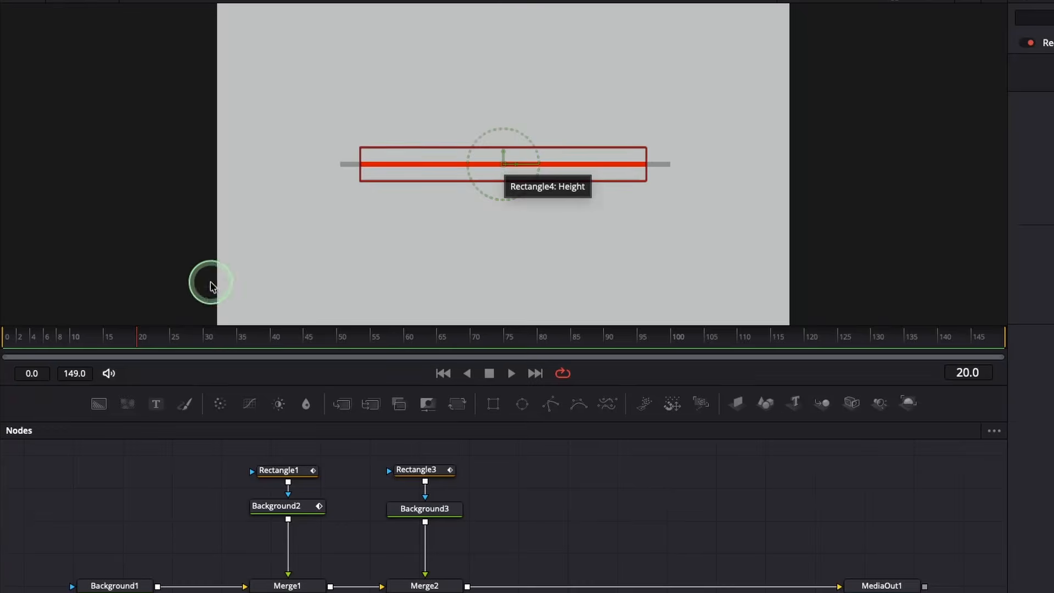
left_click(55, 336)
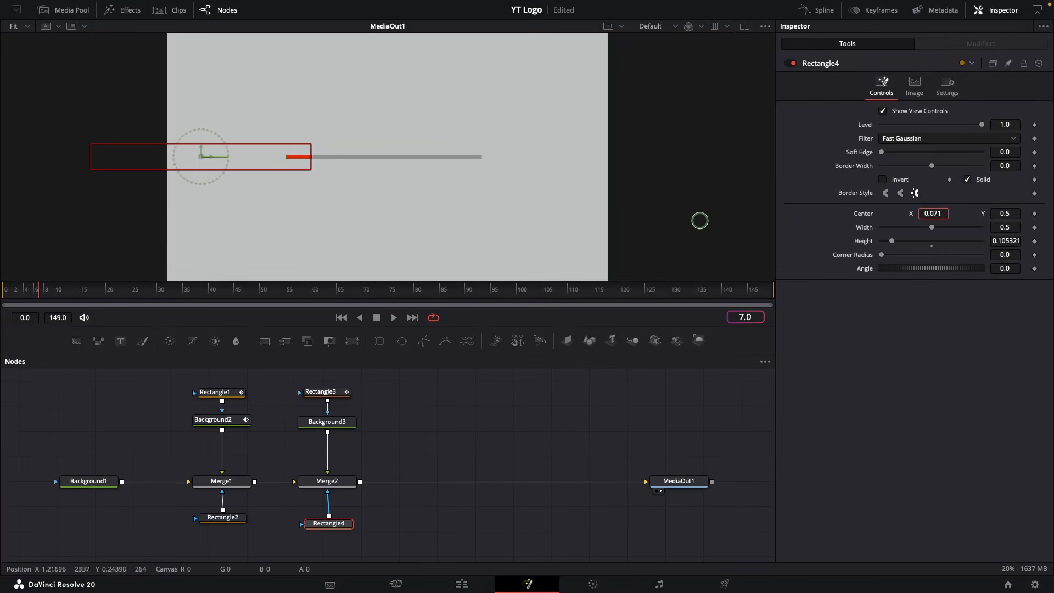
left_click_drag(700, 221, 674, 223)
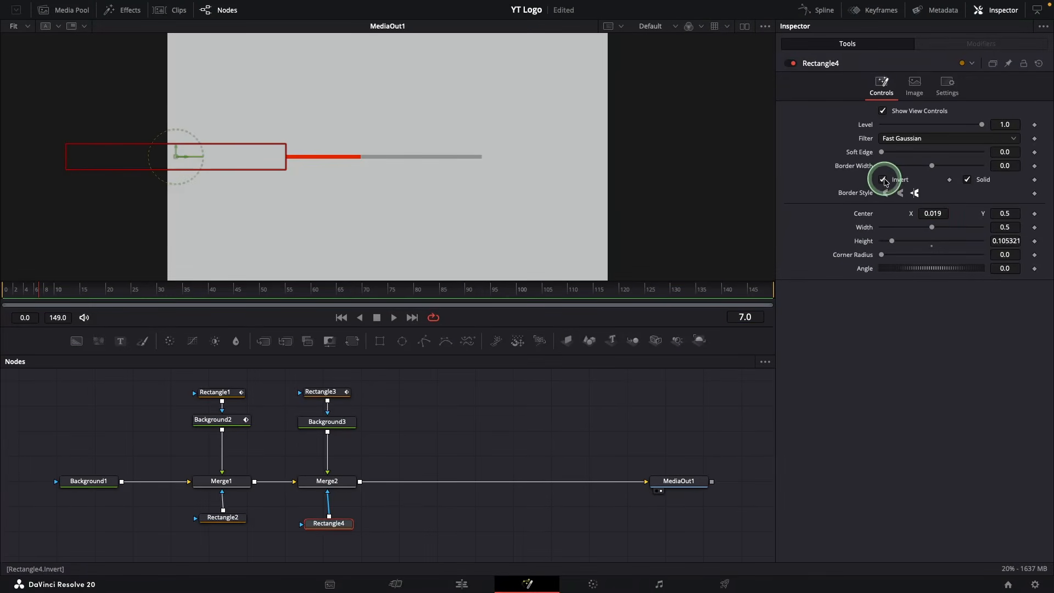
Keyframe Rectangle4's Center X at 0.019 on frame 7 and about -0.047 on frame 25, and scrub through the mask's movement
left_click(388, 424)
left_click_drag(16, 290, 23, 290)
left_click_drag(31, 338, 83, 351)
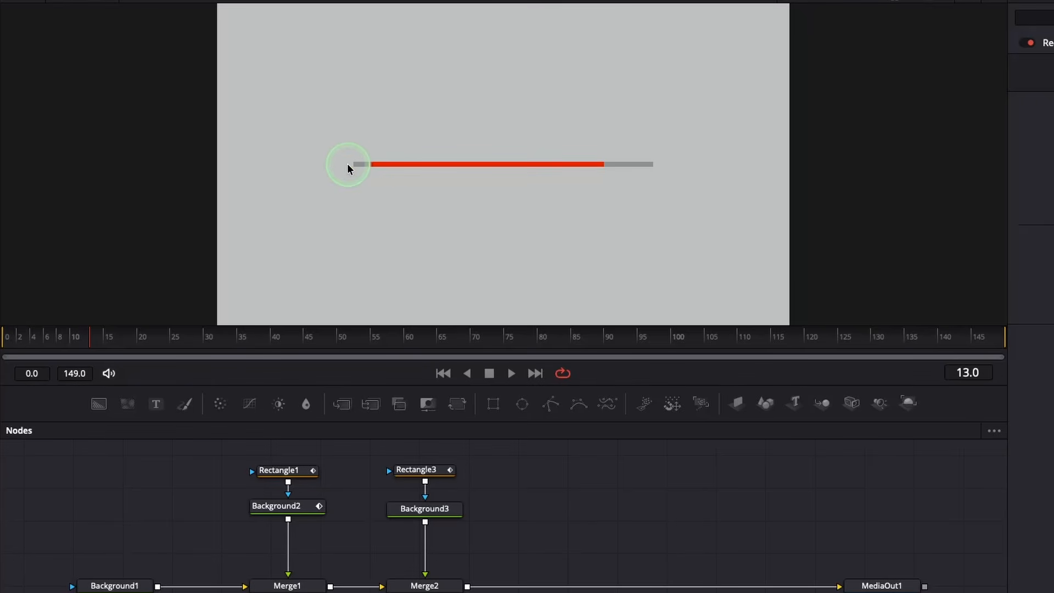
left_click(323, 523)
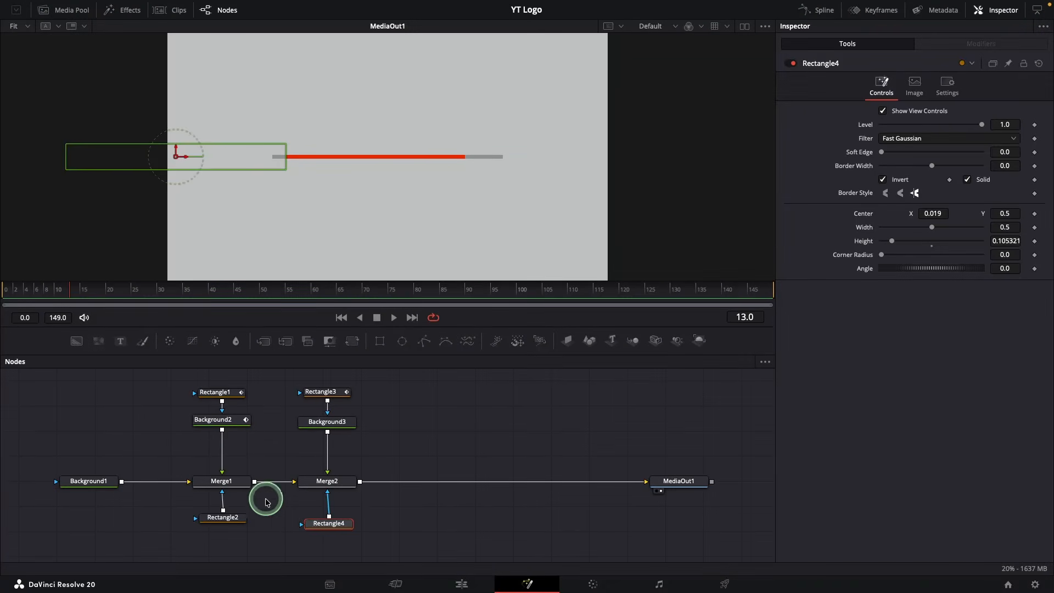
left_click(38, 290)
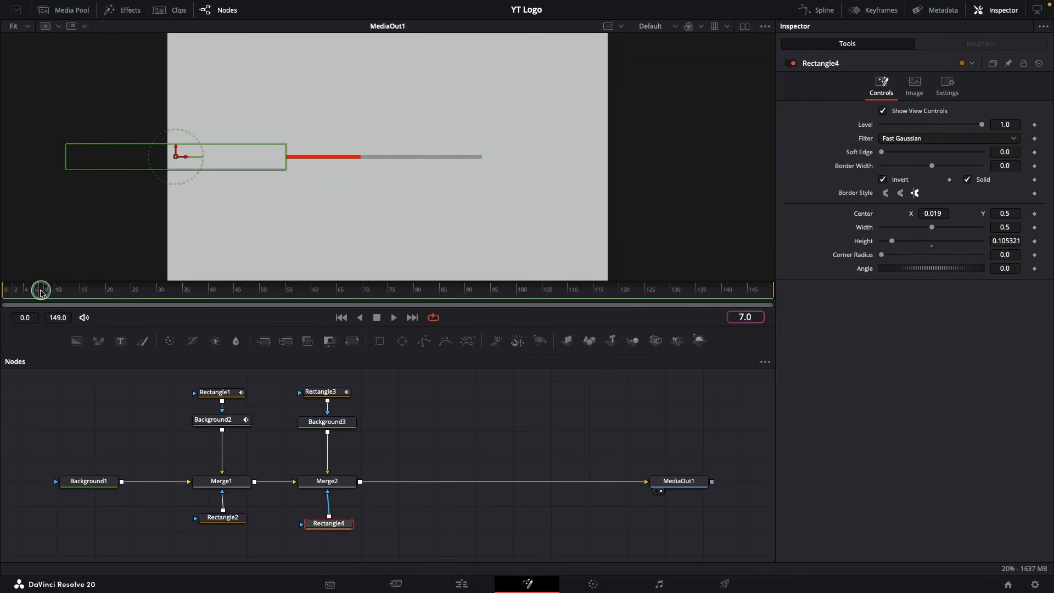
left_click(1035, 215)
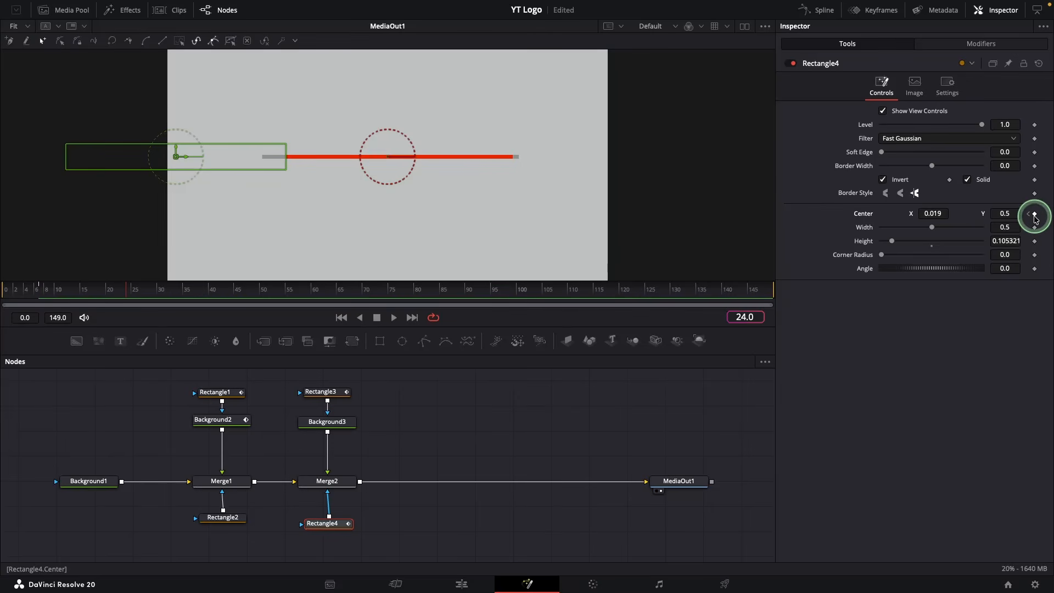
key("Right")
left_click_drag(940, 215, 910, 214)
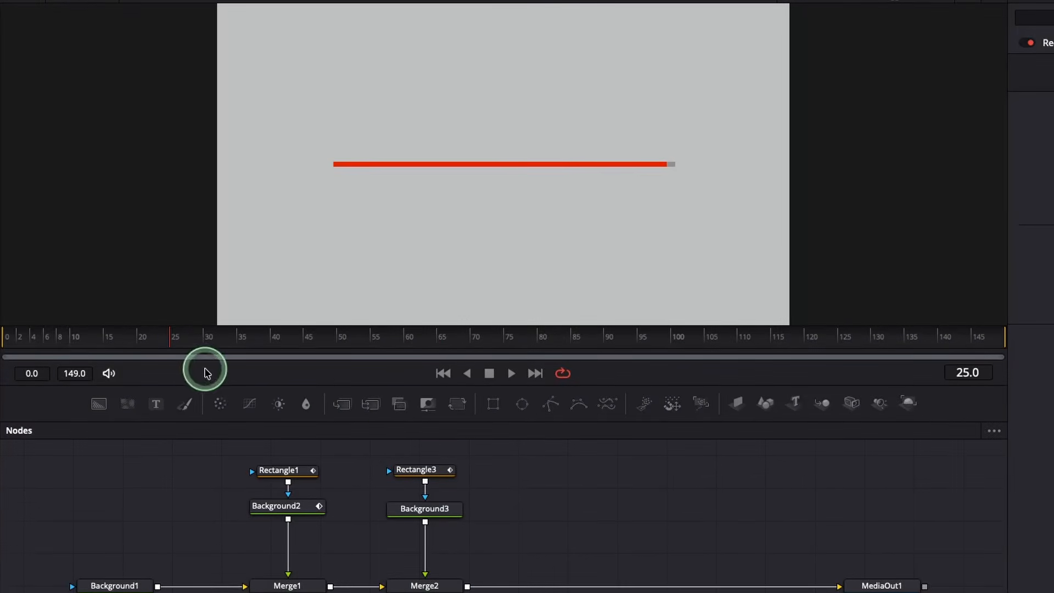
left_click_drag(131, 290, 60, 293)
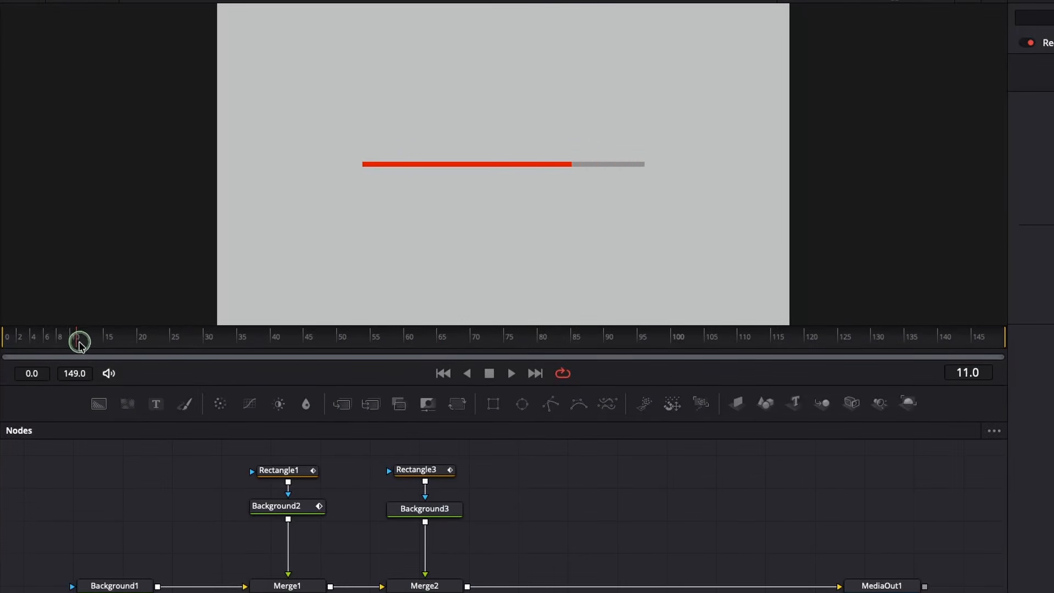
left_click_drag(80, 344, 109, 347)
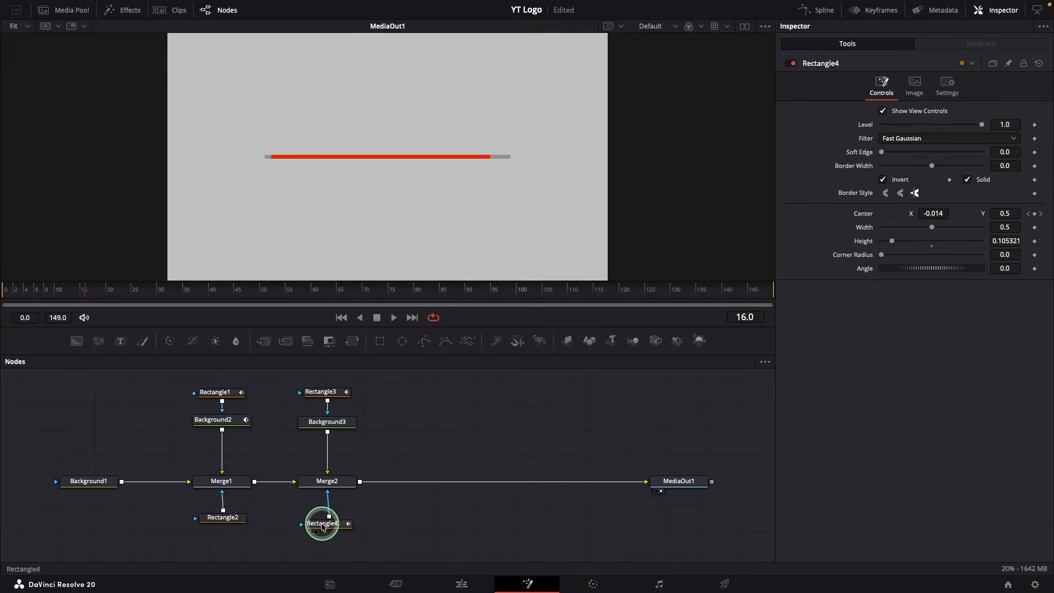
Smooth both keyframes of Rectangle4's Center curve, steepen frame 7's outgoing handle, and extend frame 25's incoming handle to about frame 16
left_click(322, 527)
left_click(818, 10)
left_click(724, 361)
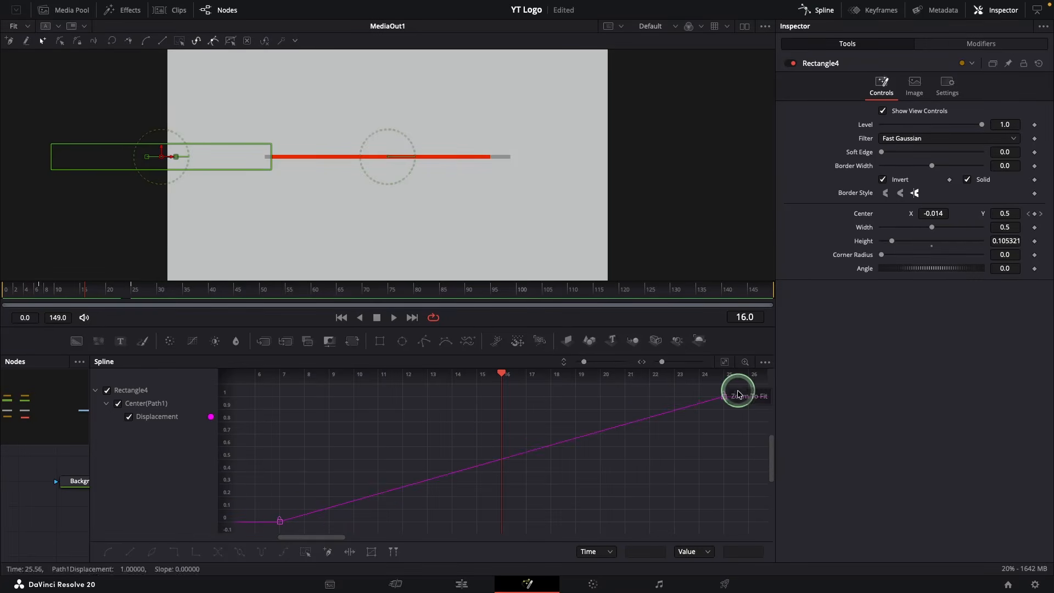
left_click_drag(739, 395, 264, 525)
key("shift+s")
left_click_drag(423, 520, 306, 412)
left_click_drag(576, 398, 499, 391)
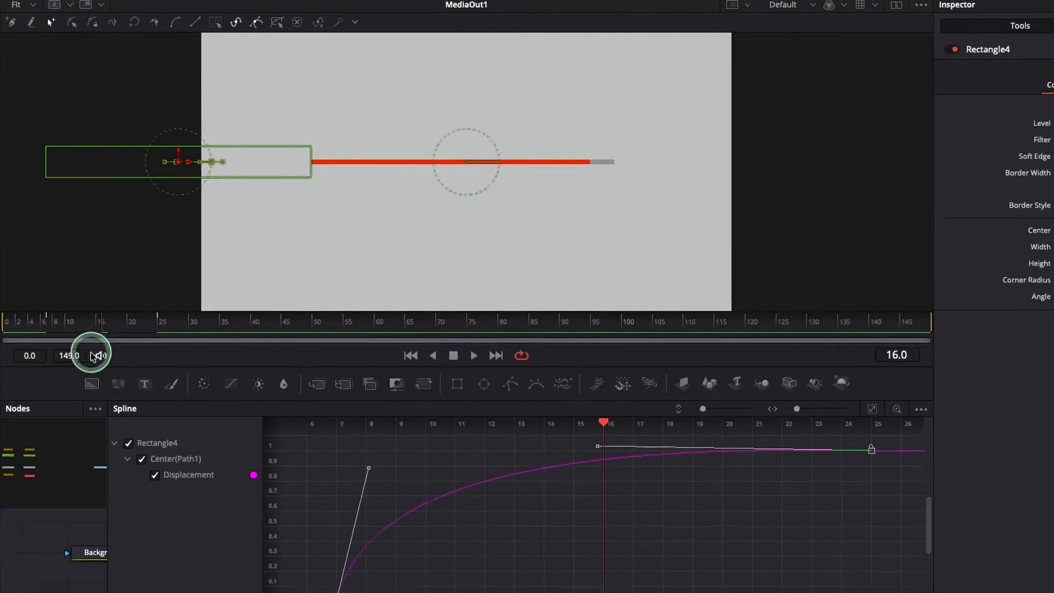
left_click_drag(65, 330, 226, 332)
left_click(818, 10)
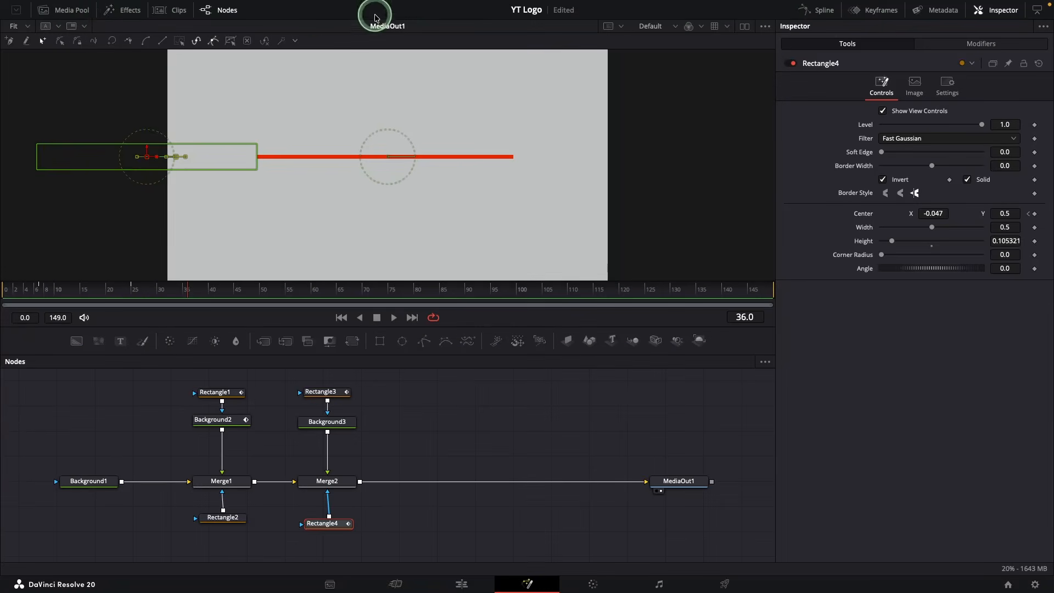
Merge the YouTube logo image from the media pool after Merge2 and scale it to 0.28 with a Transform node
left_click(71, 12)
left_click_drag(107, 50, 360, 482)
left_click(71, 12)
left_click(428, 393)
left_click(352, 341)
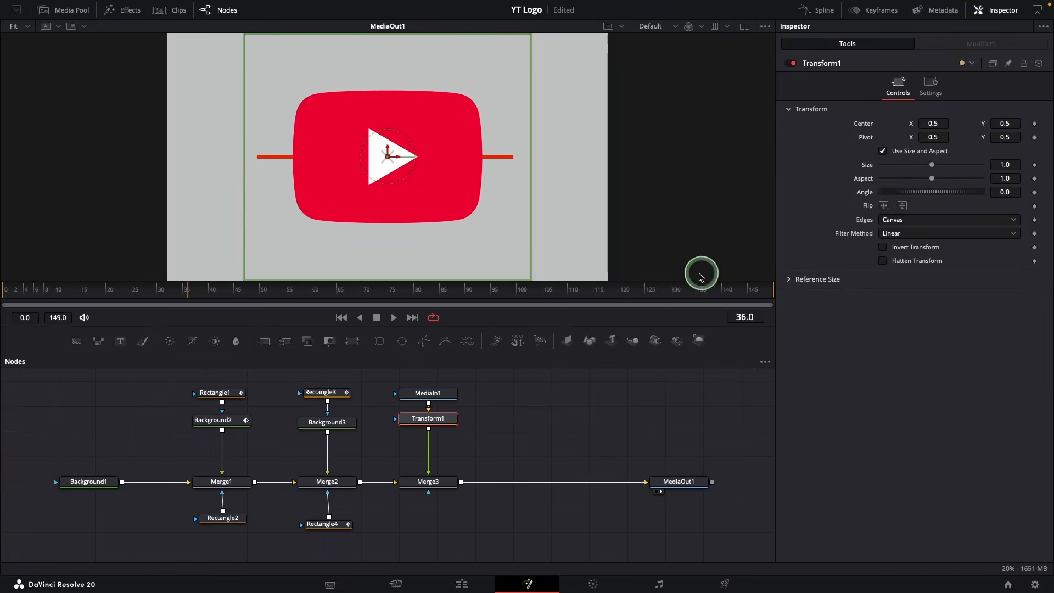
left_click_drag(934, 166, 896, 166)
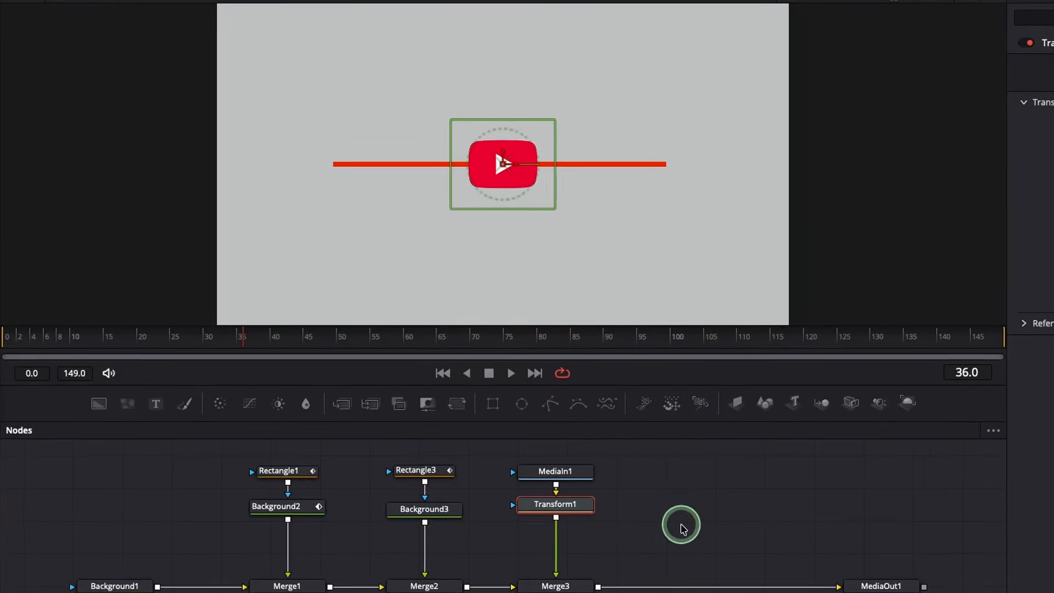
left_click(522, 436)
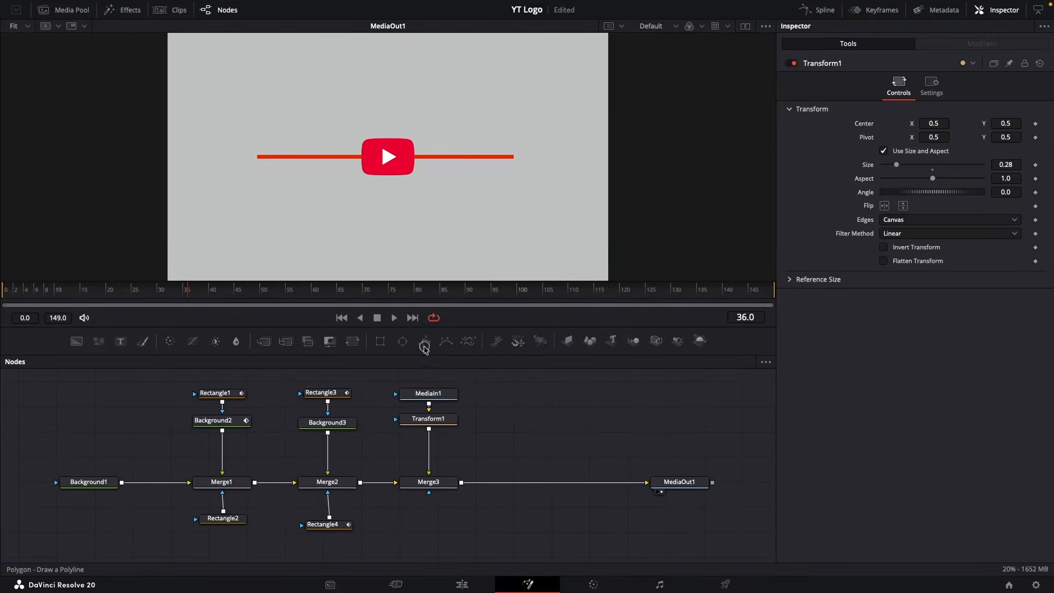
Merge a new black background masked by a polygon after Merge3, tracing the polygon around the logo's play triangle
left_click_drag(551, 404, 671, 472)
left_click_drag(76, 341, 461, 482)
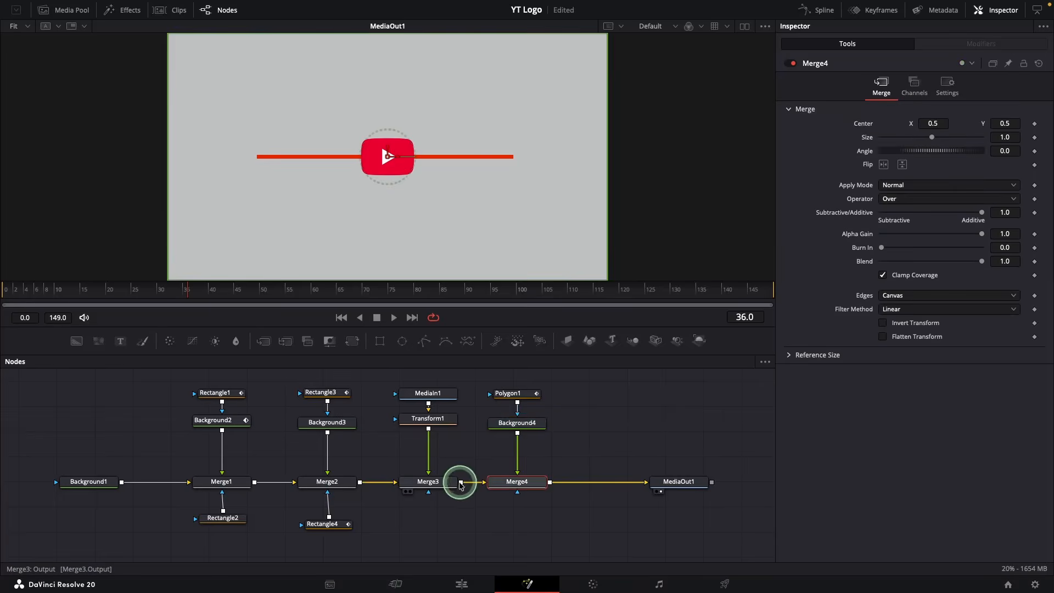
left_click(518, 394)
scroll(387, 155, "up", 5)
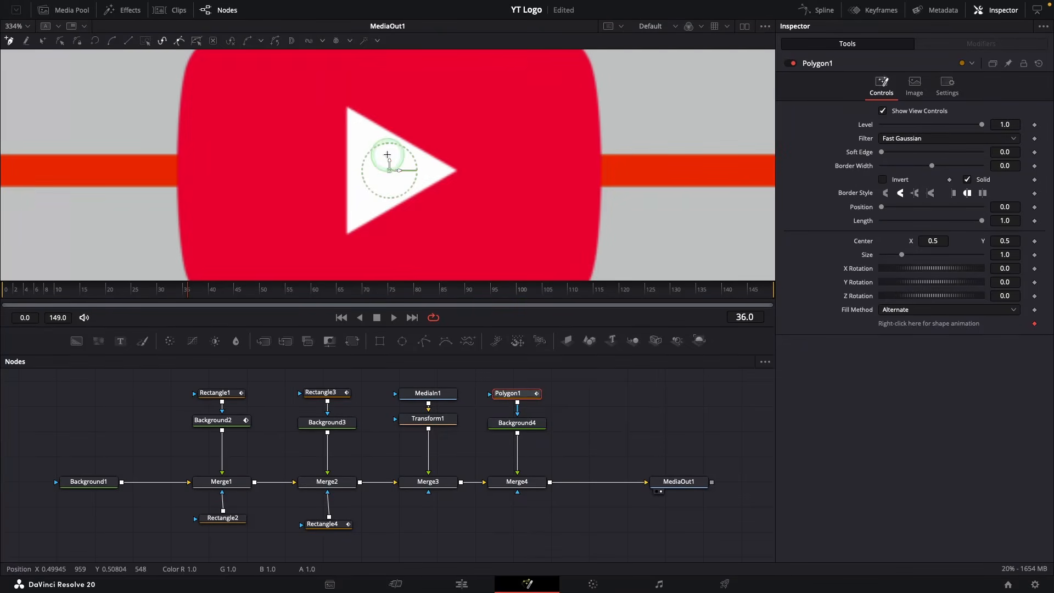
left_click(347, 109)
left_click(347, 231)
left_click(455, 169)
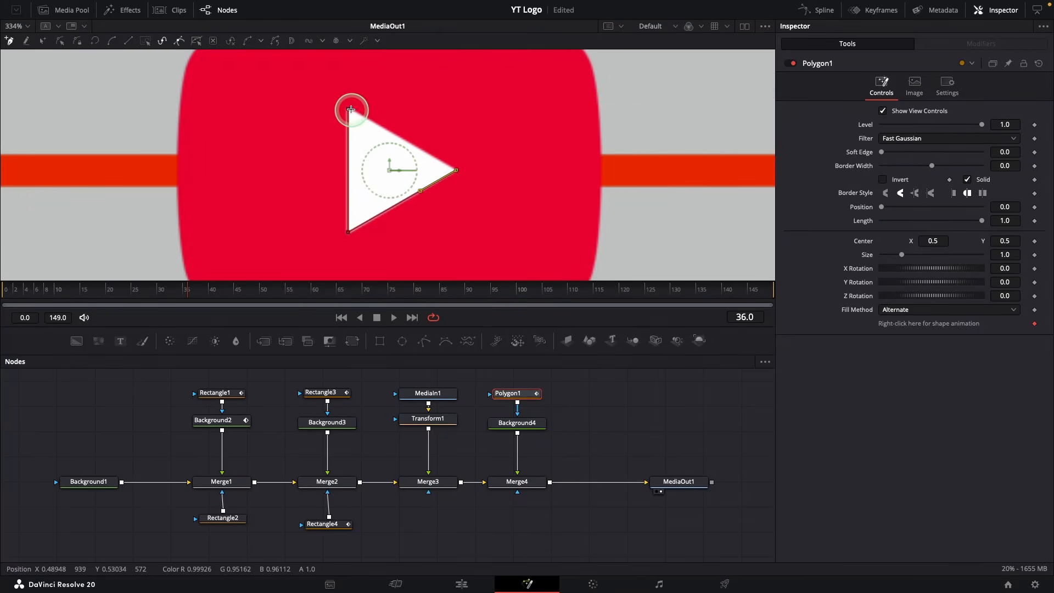
left_click(348, 109)
left_click(28, 26)
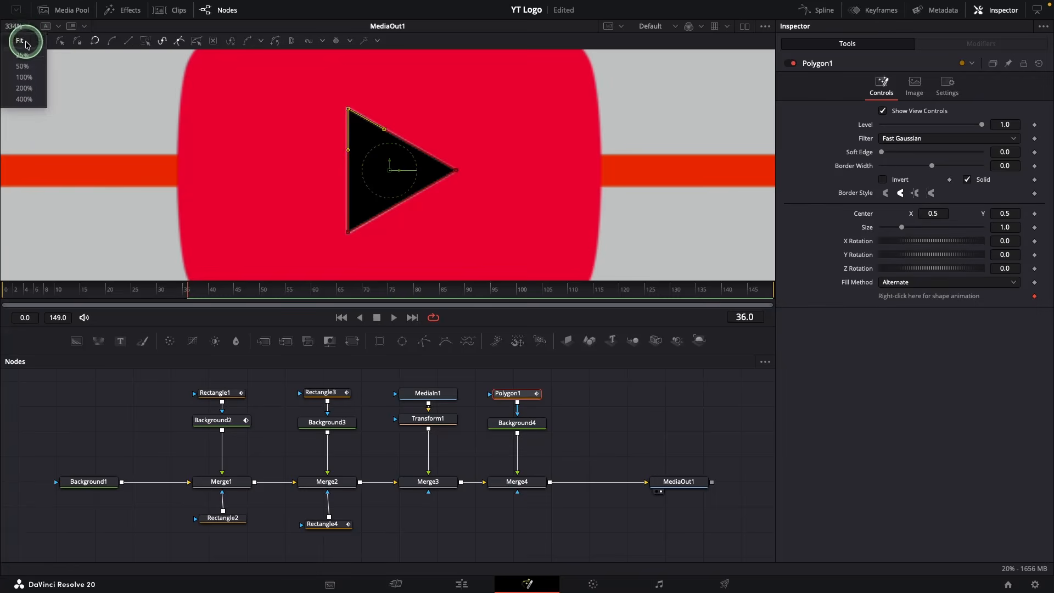
left_click(20, 41)
left_click(609, 405)
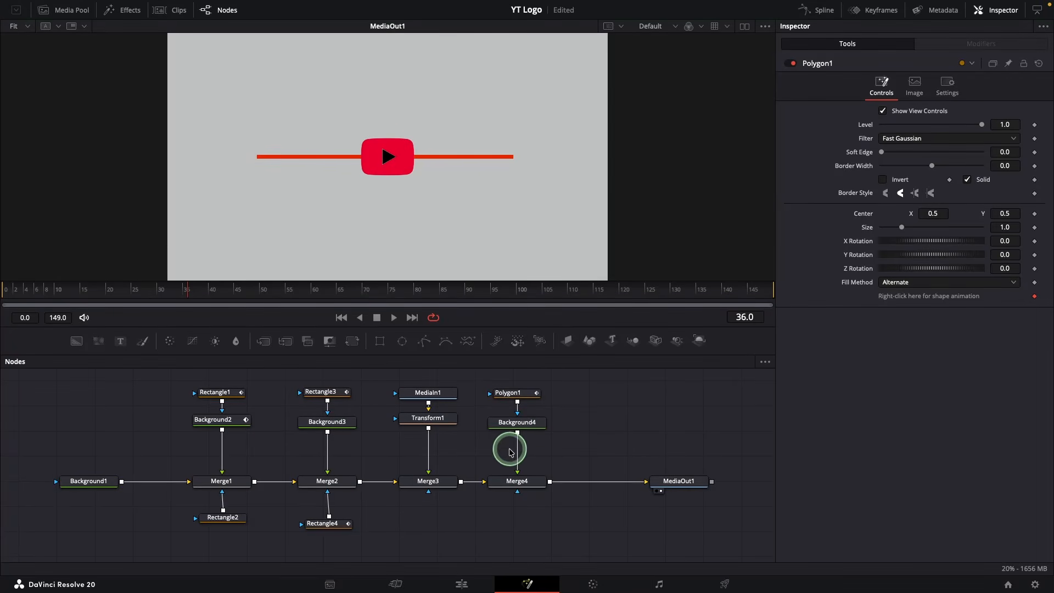
Disable Merge3, move Polygon1 to Center X 0.207, and keyframe its Level at 0.0 on frame 6 and 1.0 on frame 7
left_click(431, 481)
left_click(791, 64)
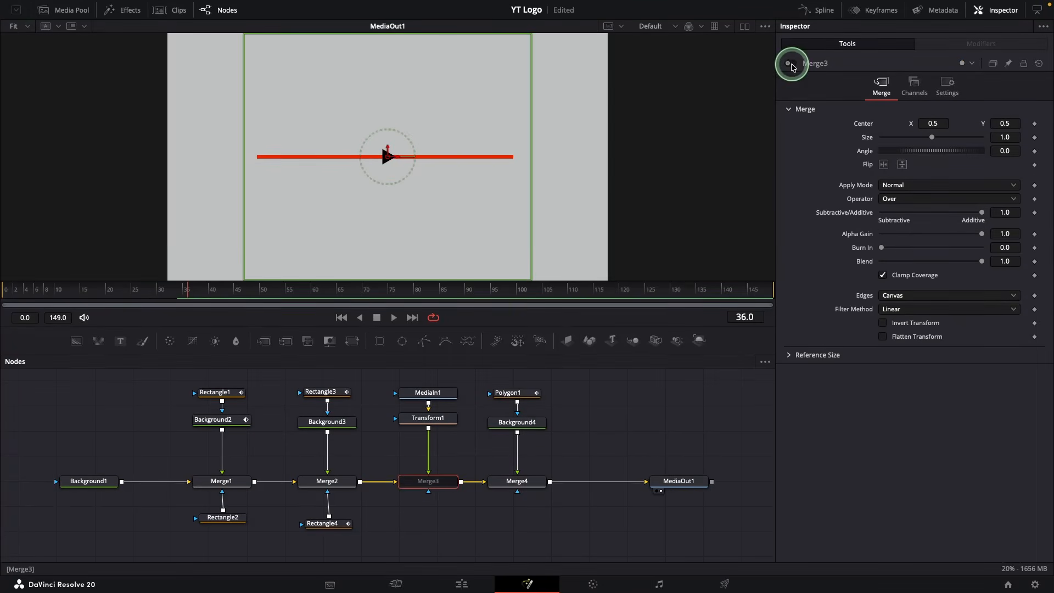
left_click(513, 393)
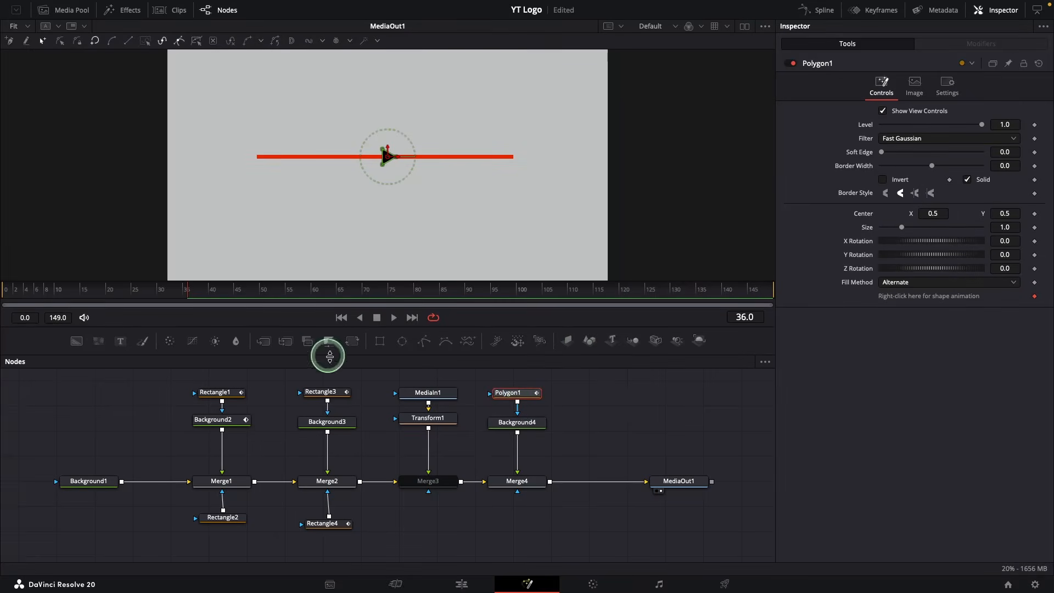
left_click(43, 297)
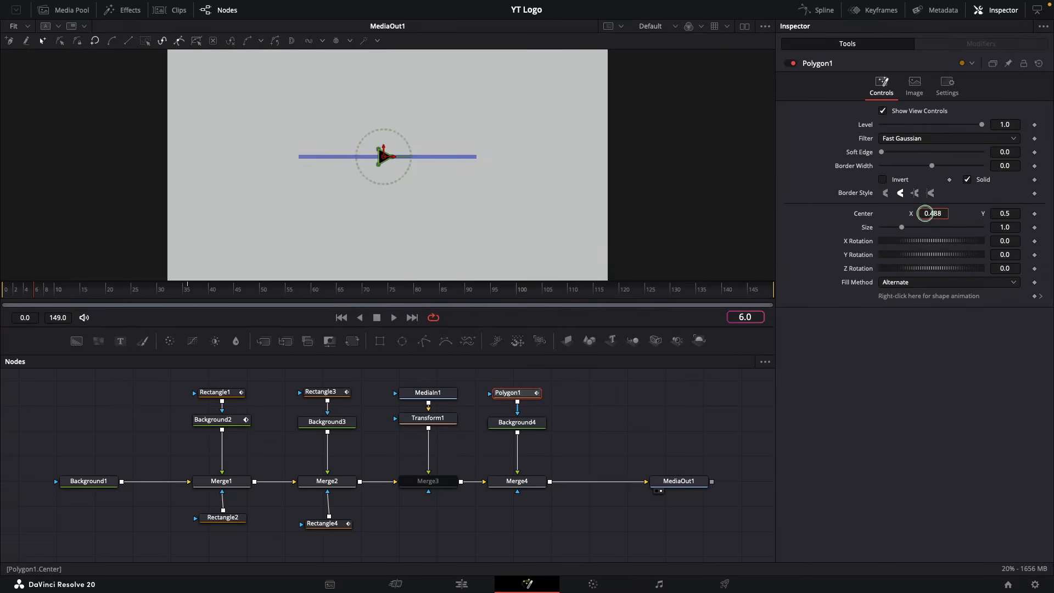
left_click_drag(927, 213, 775, 218)
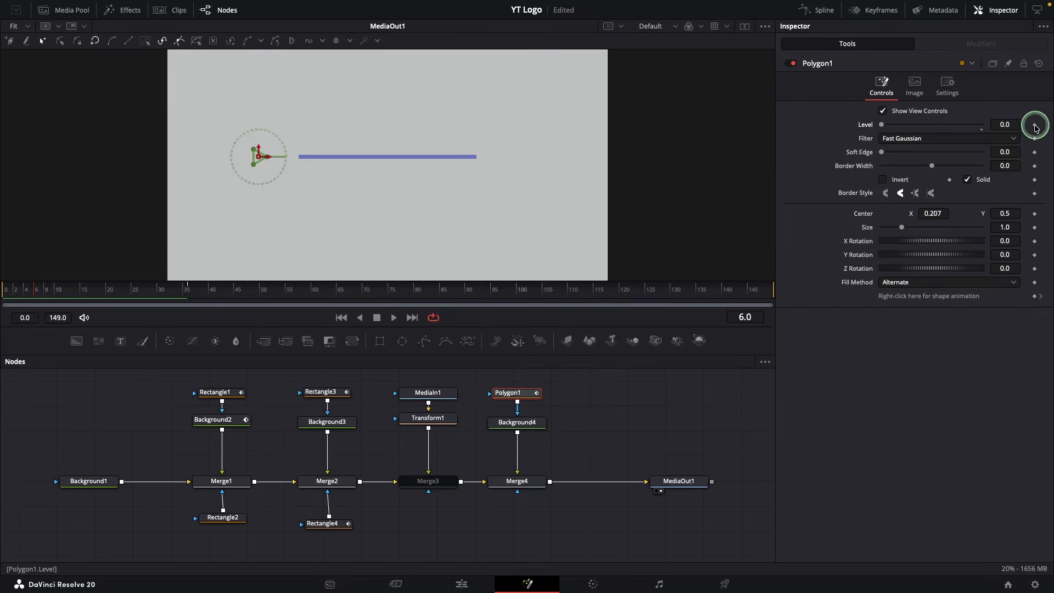
key("Right")
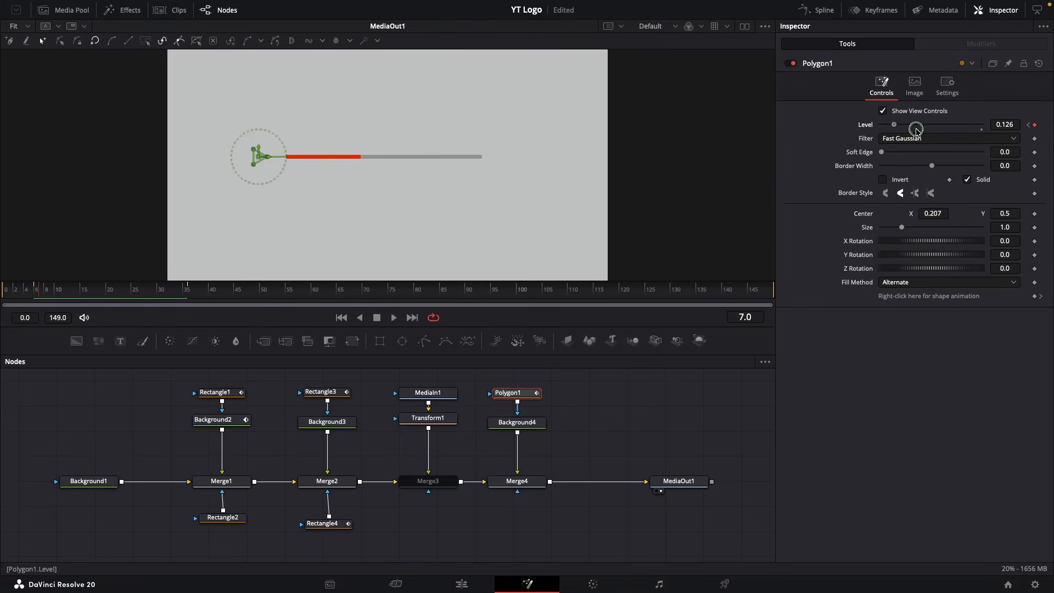
Keyframe Polygon1's Center X at 0.241 on frame 7 and 0.156 on frame 22, and play back the triangle's movement
left_click_drag(934, 214, 949, 215)
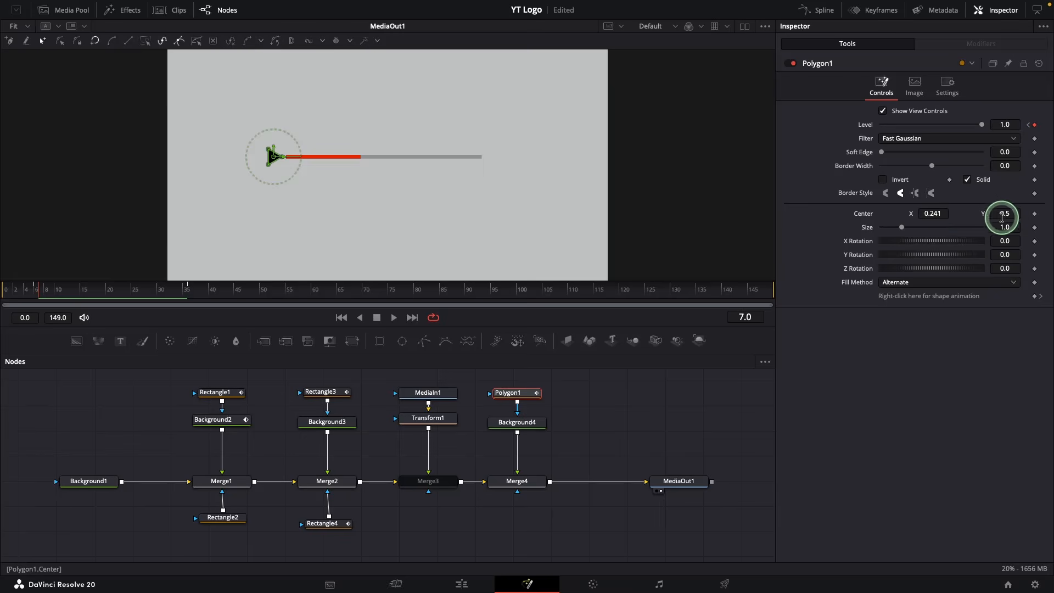
key("Right")
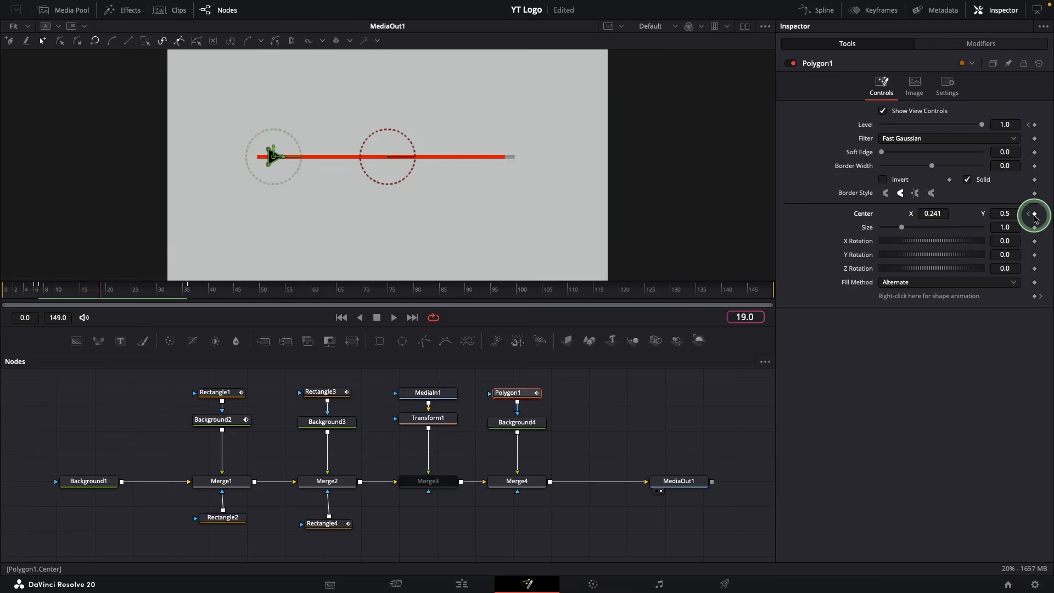
left_click_drag(933, 213, 890, 213)
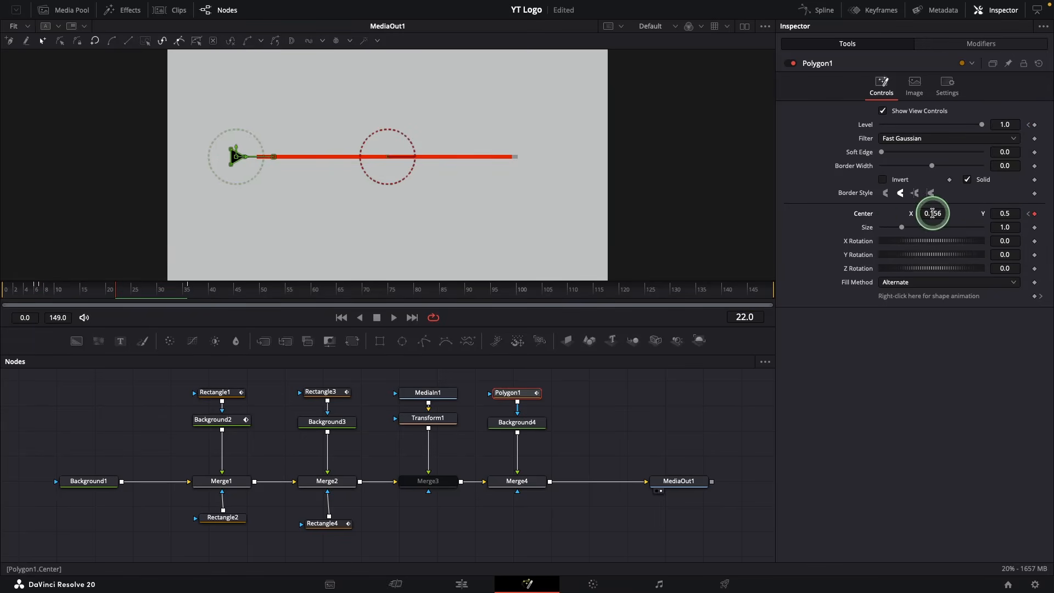
left_click(604, 408)
left_click(341, 318)
left_click(394, 318)
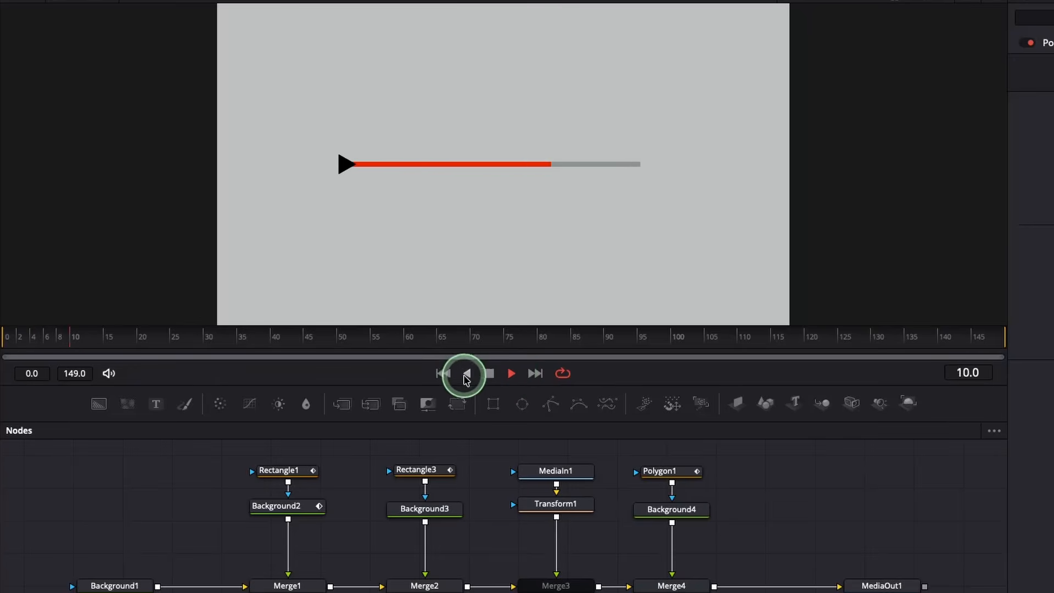
left_click(443, 373)
left_click(487, 375)
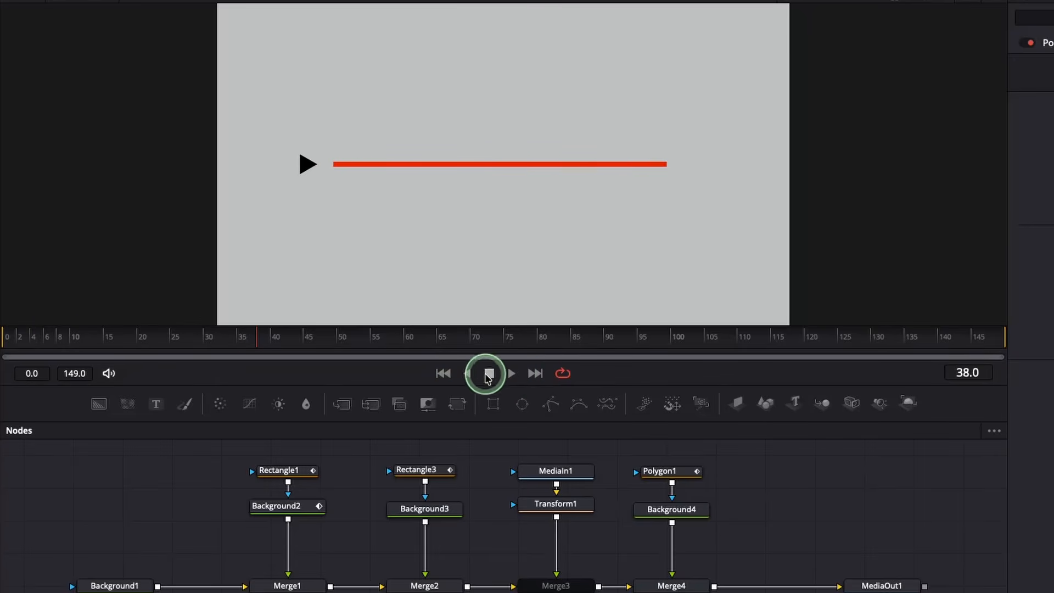
left_click_drag(16, 339, 57, 346)
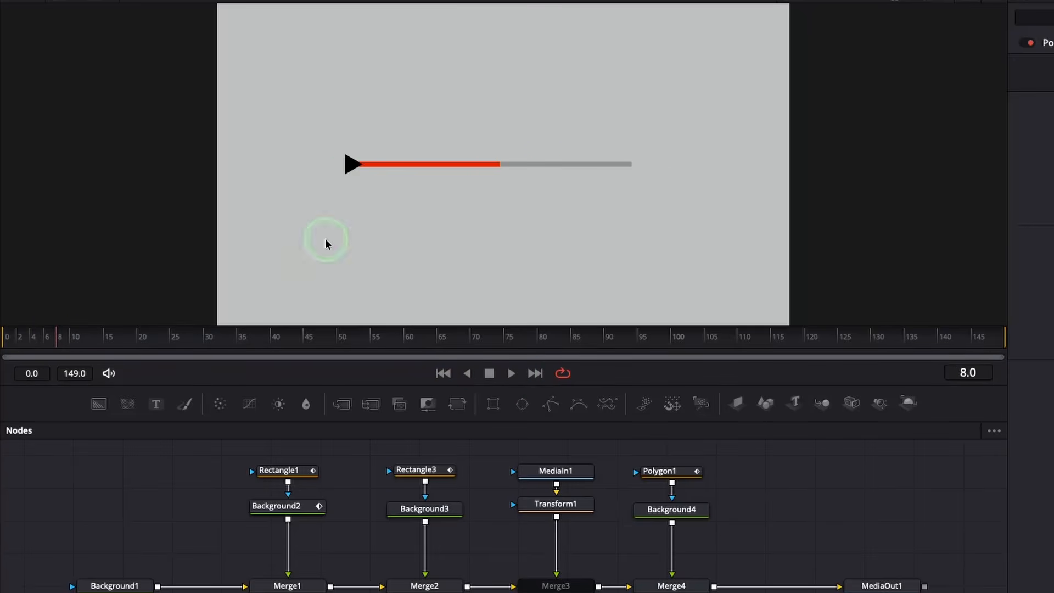
Open the Spline editor for Polygon1, hide its Level and Polyline curves, and fit the Center Displacement curve to the graph
left_click(659, 468)
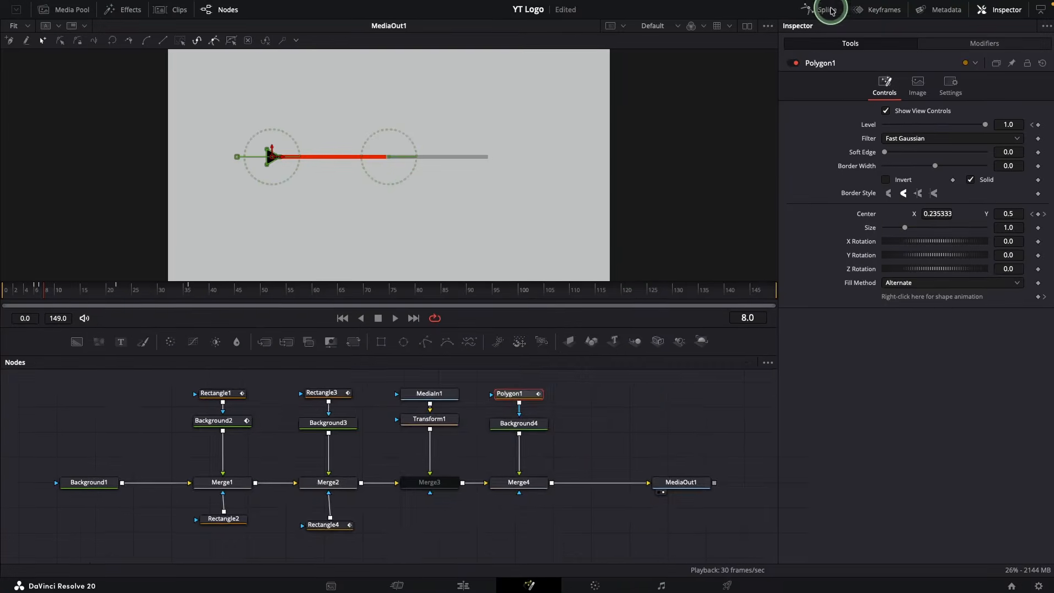
left_click(819, 10)
left_click(117, 403)
left_click(118, 442)
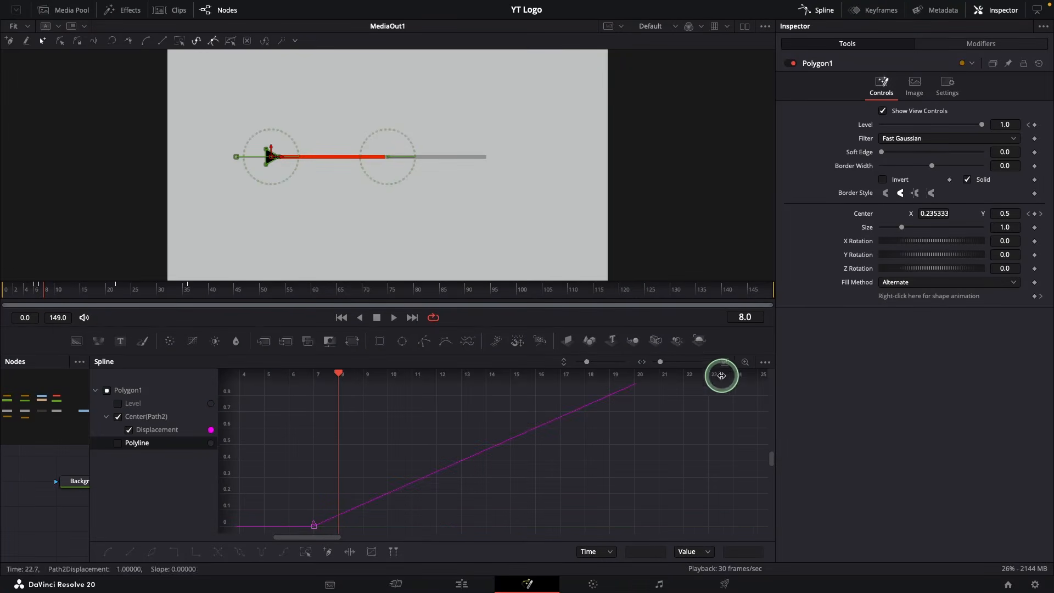
left_click(724, 362)
Smooth both Displacement keyframes, steepen frame 7's outgoing handle, extend frame 22's incoming handle to about frame 14, and scrub through the triangle's slide
left_click_drag(733, 382, 269, 518)
key("s")
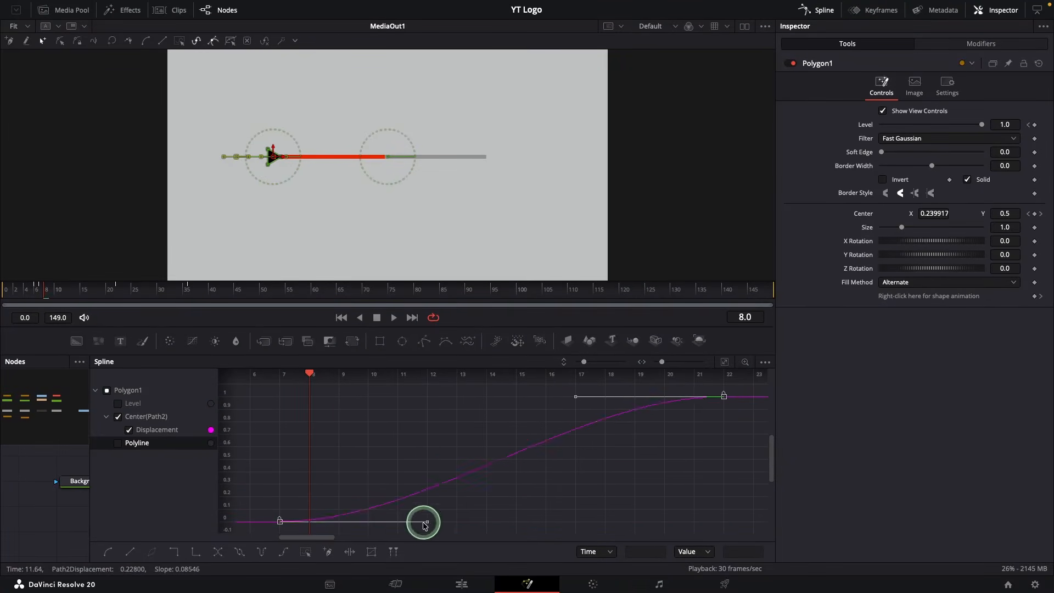
left_click_drag(423, 520, 355, 445)
left_click_drag(576, 397, 489, 395)
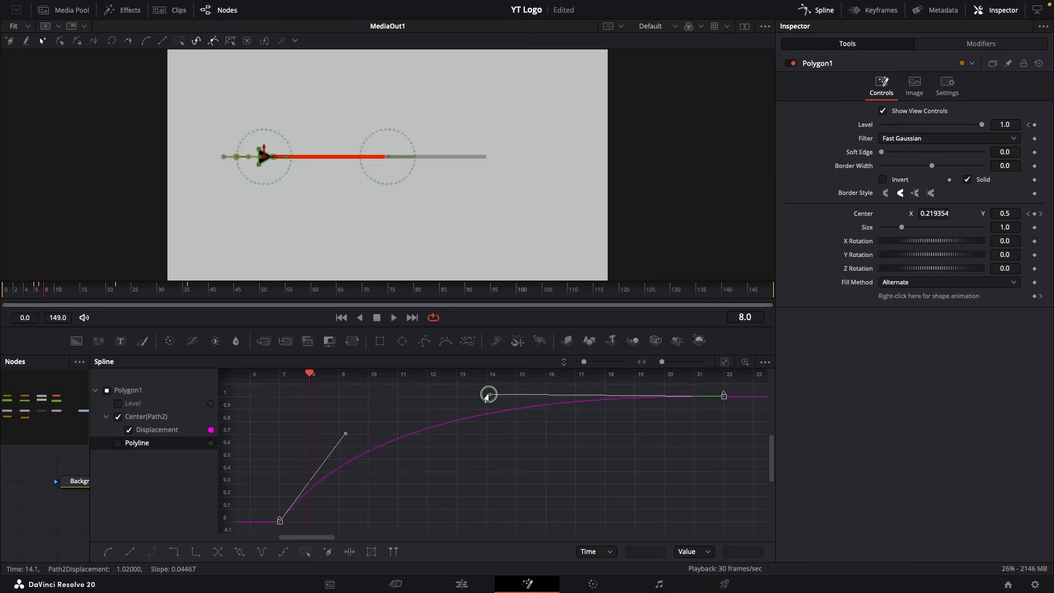
left_click_drag(58, 317, 191, 339)
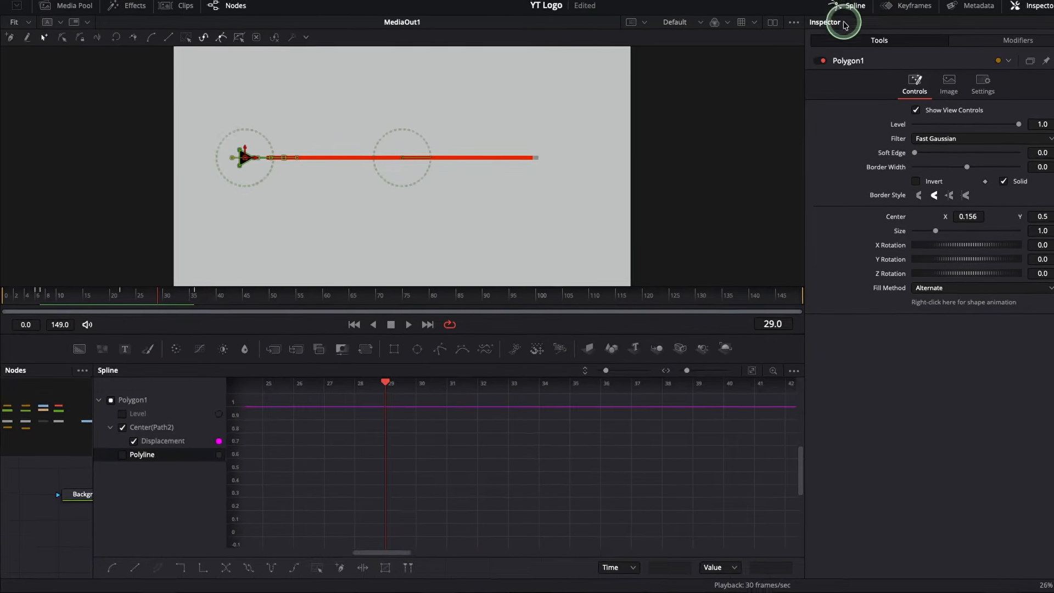
left_click(817, 10)
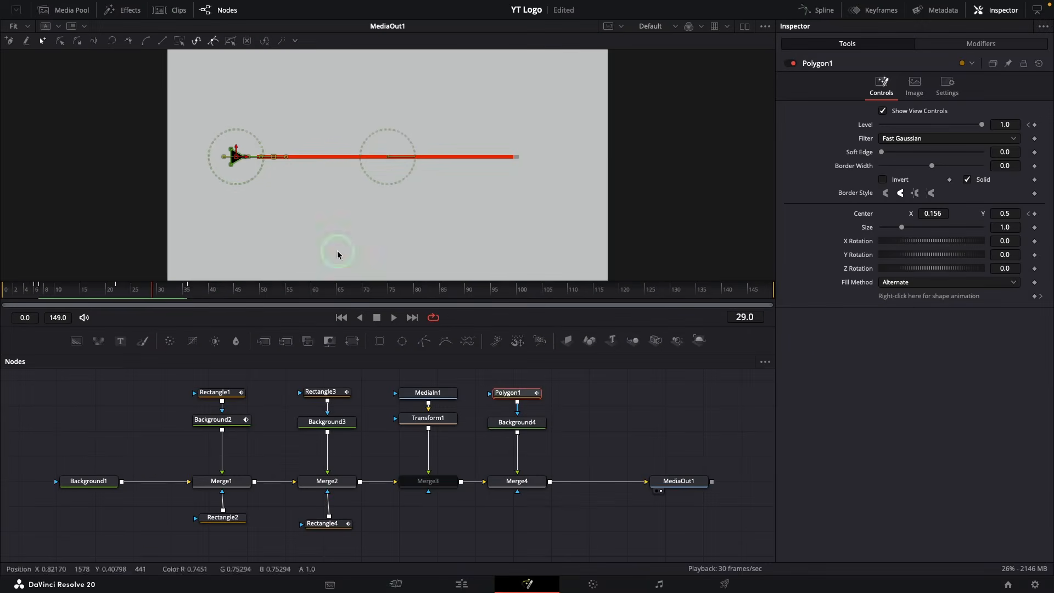
Set Polygon1's Center X to 0.172 at its frame 22 keyframe
left_click(244, 339)
left_click(578, 386)
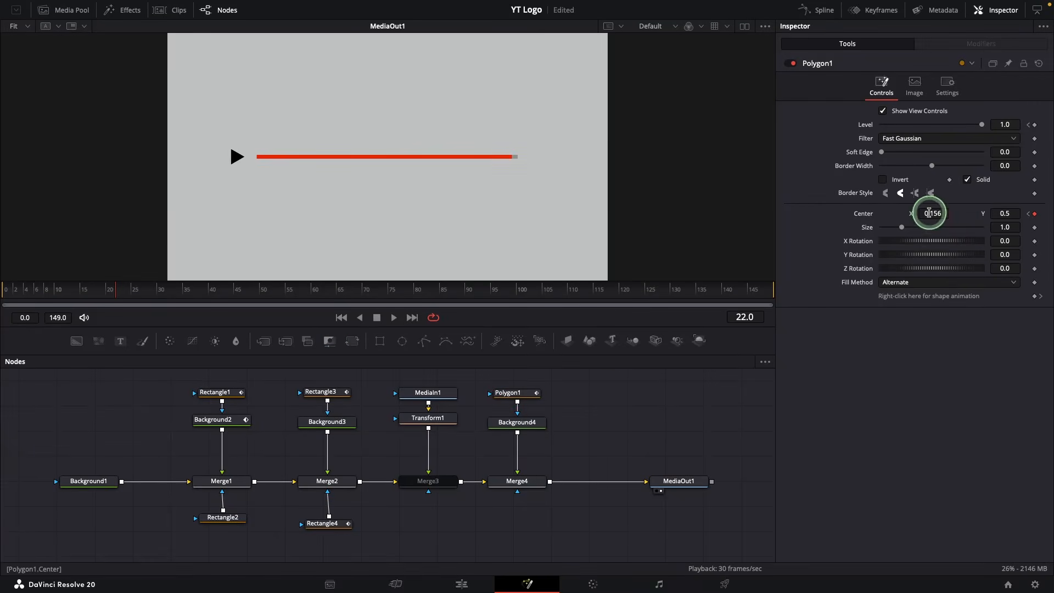
left_click(630, 411)
left_click(523, 172)
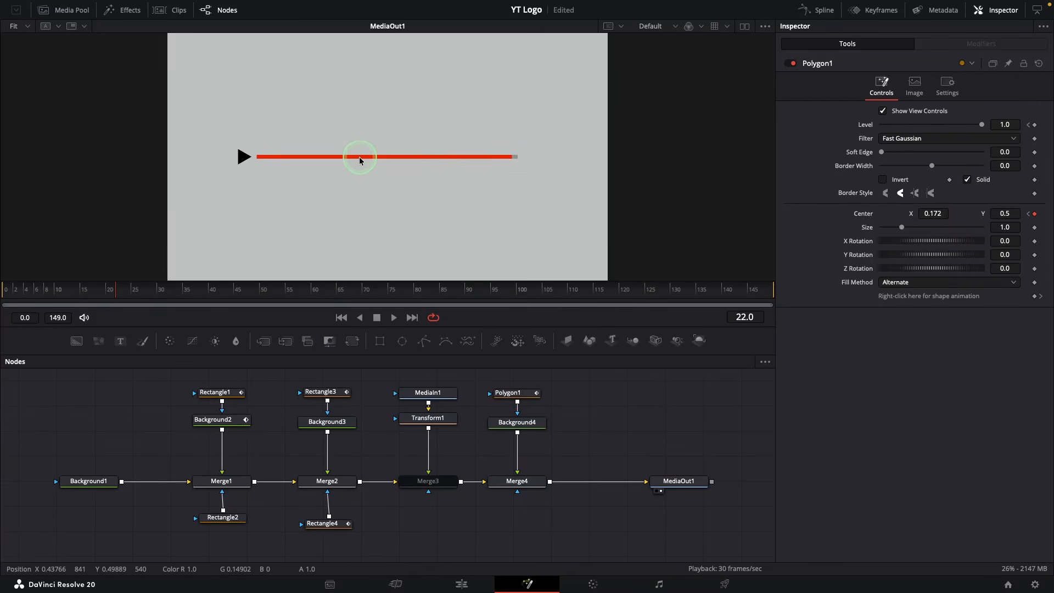
Keyframe Rectangle1's Width to 0.0 on frame 35, and Rectangle3's Width at 0.863 on frame 34 and 0.596 on frame 38
left_click(209, 400)
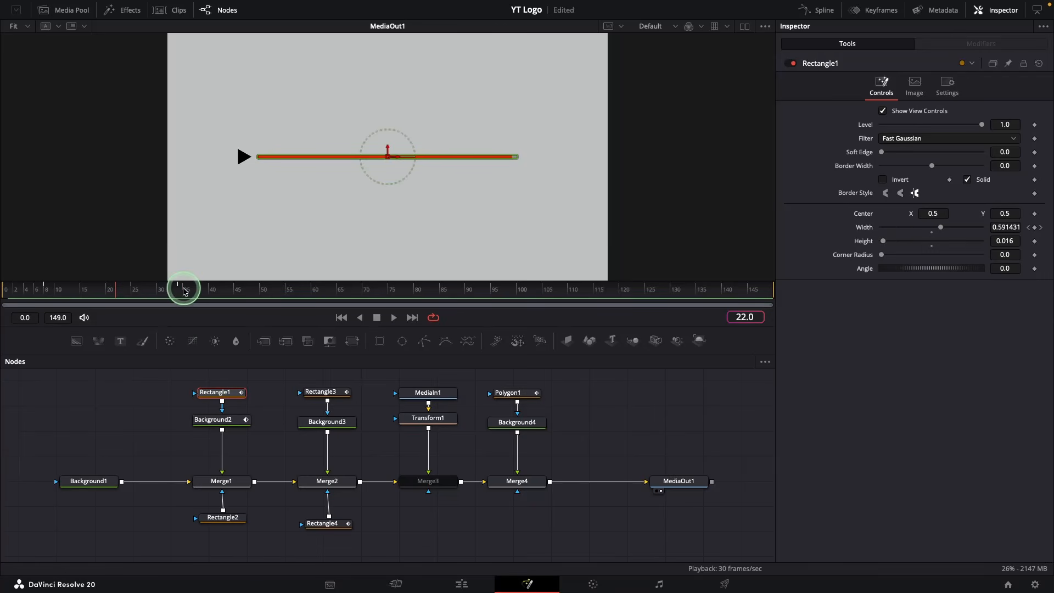
left_click_drag(939, 227, 870, 230)
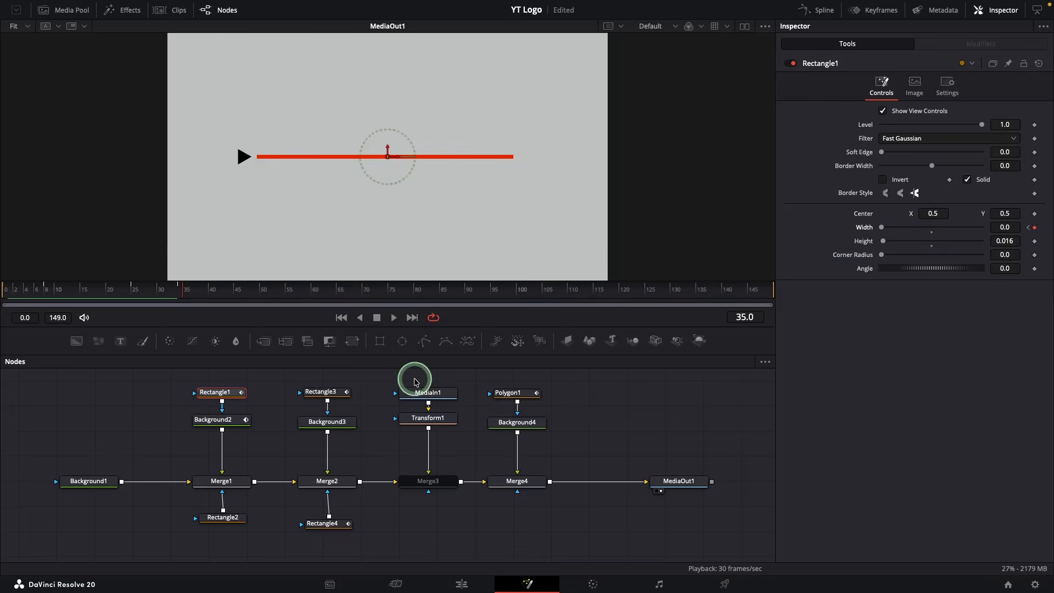
left_click(325, 394)
left_click(184, 297)
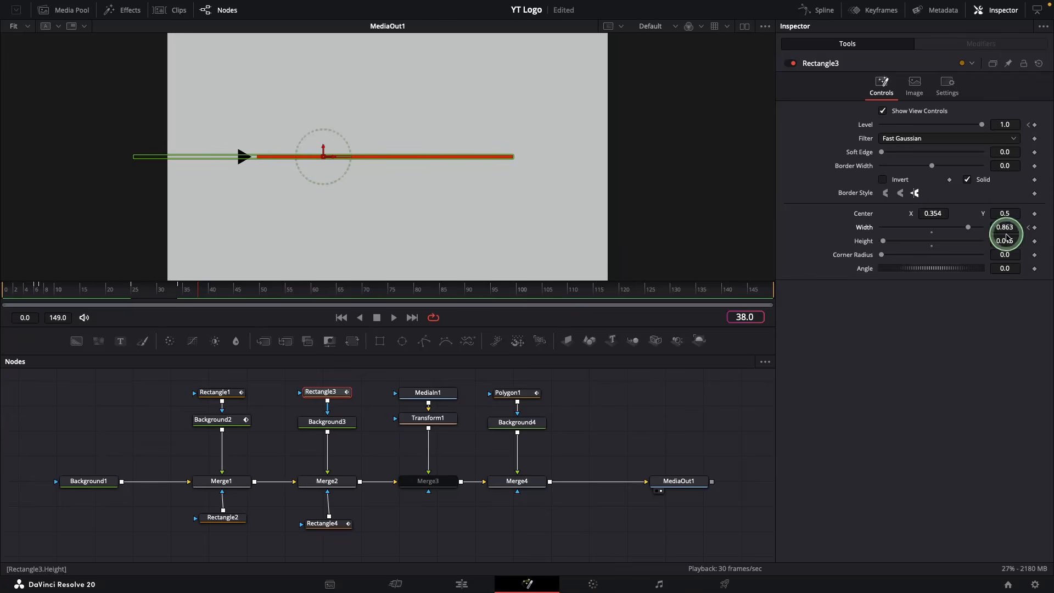
left_click(970, 228)
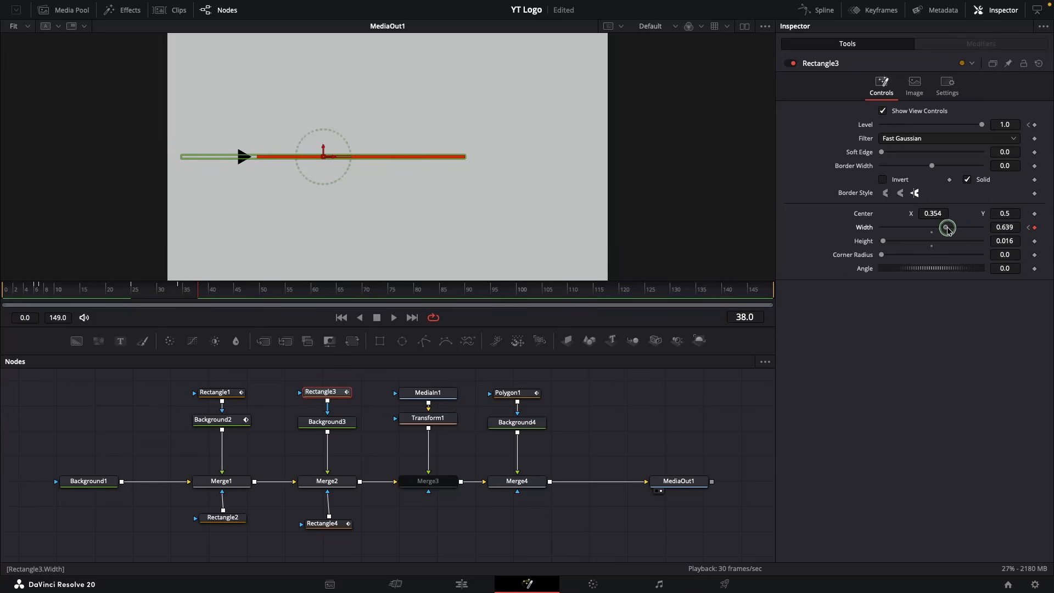
Smooth Rectangle3's Width keyframes on frames 34 and 38 in the Spline editor, steepen frame 34's outgoing handle and extend frame 38's incoming handle
left_click(819, 10)
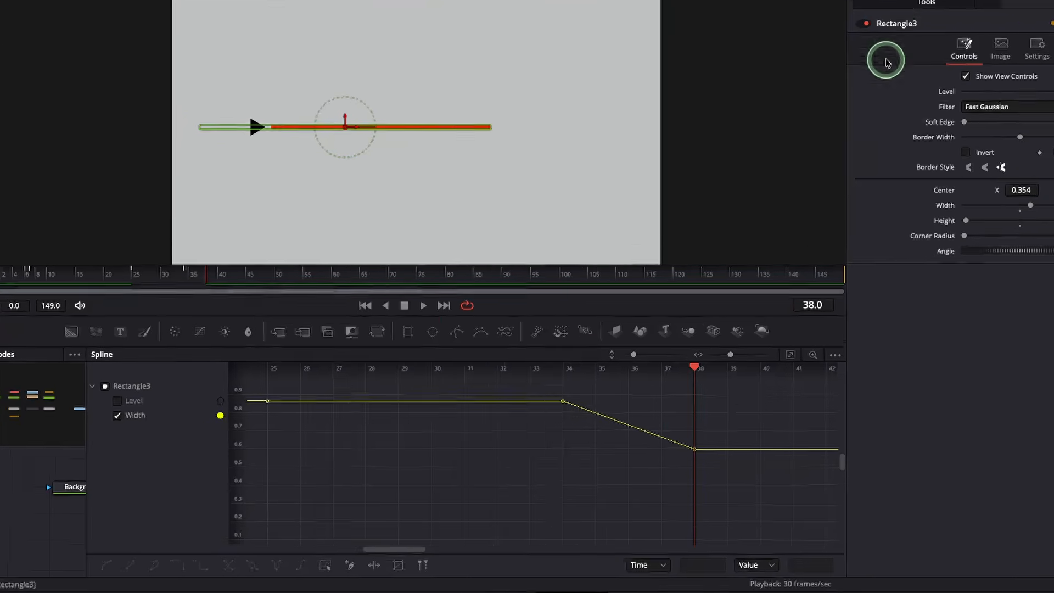
left_click(845, 350)
left_click(843, 450)
left_click_drag(839, 450, 777, 449)
left_click(775, 394)
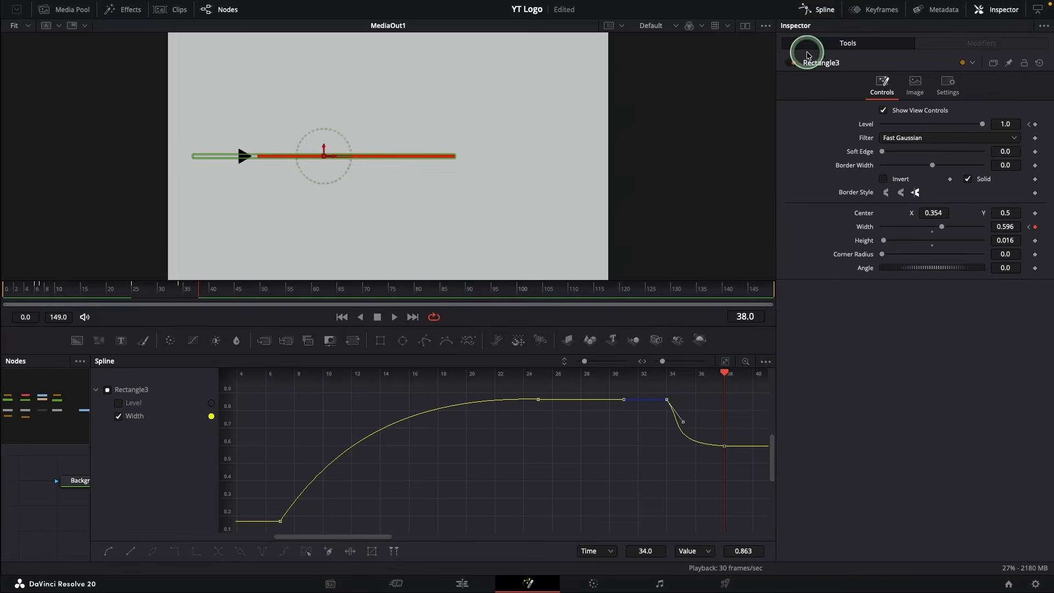
left_click(822, 10)
Play back the animation from the first frame and check how the red bar shrinks
left_click(167, 396)
left_click(341, 317)
left_click(394, 318)
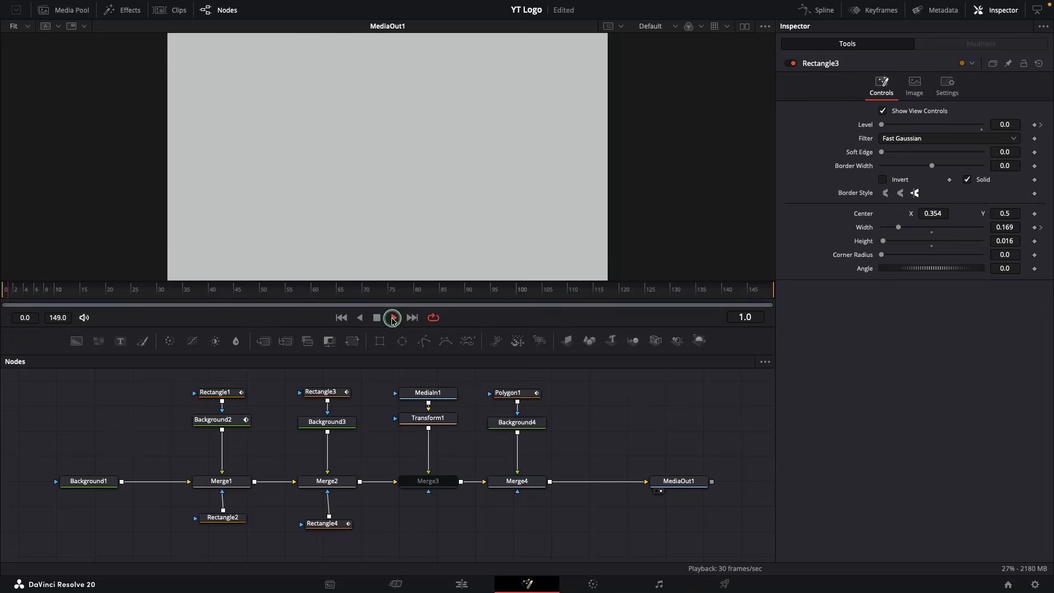
left_click(347, 319)
left_click(347, 323)
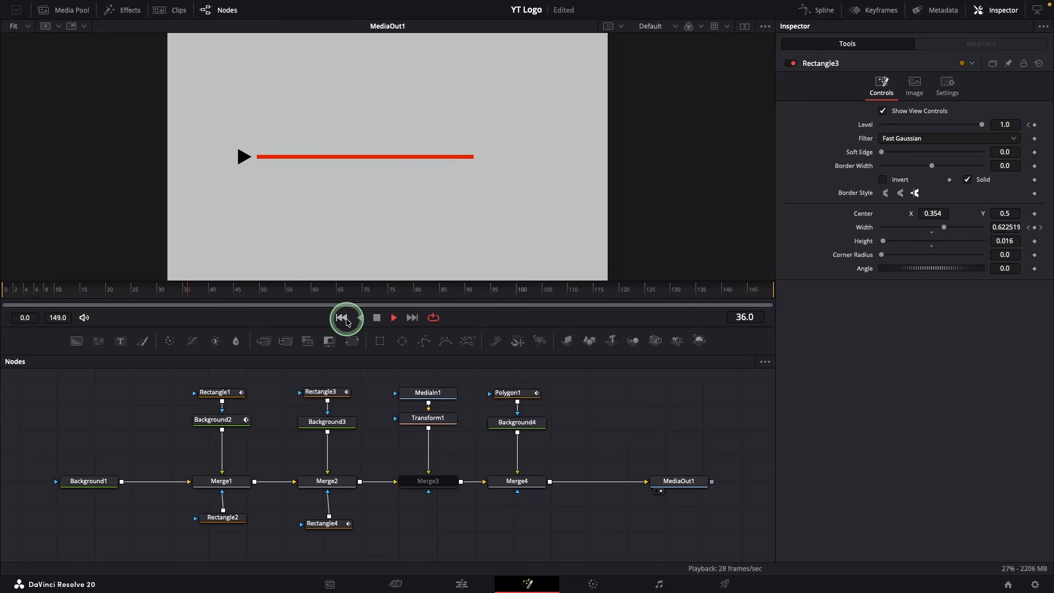
left_click(380, 318)
left_click(122, 300)
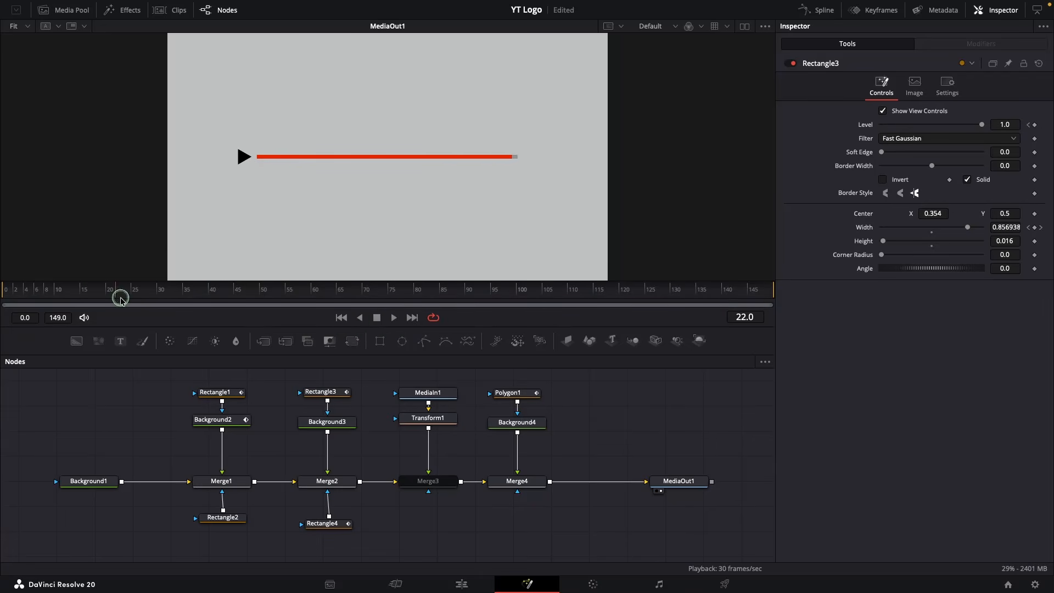
Keyframe Rectangle4's Center X at -0.047 on frame 34 and 0.106 on frame 38
left_click(315, 522)
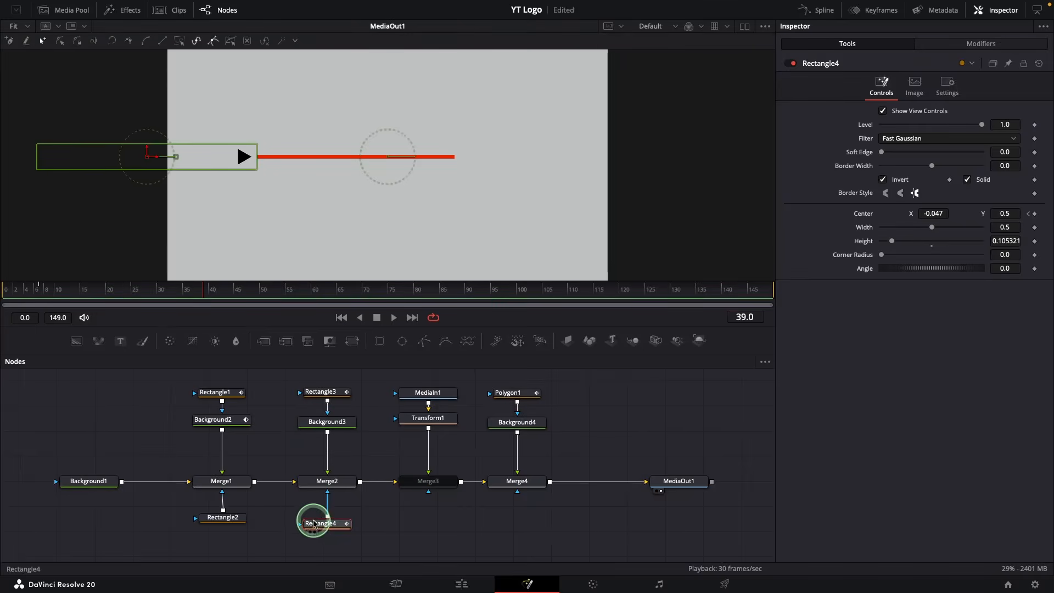
left_click(183, 299)
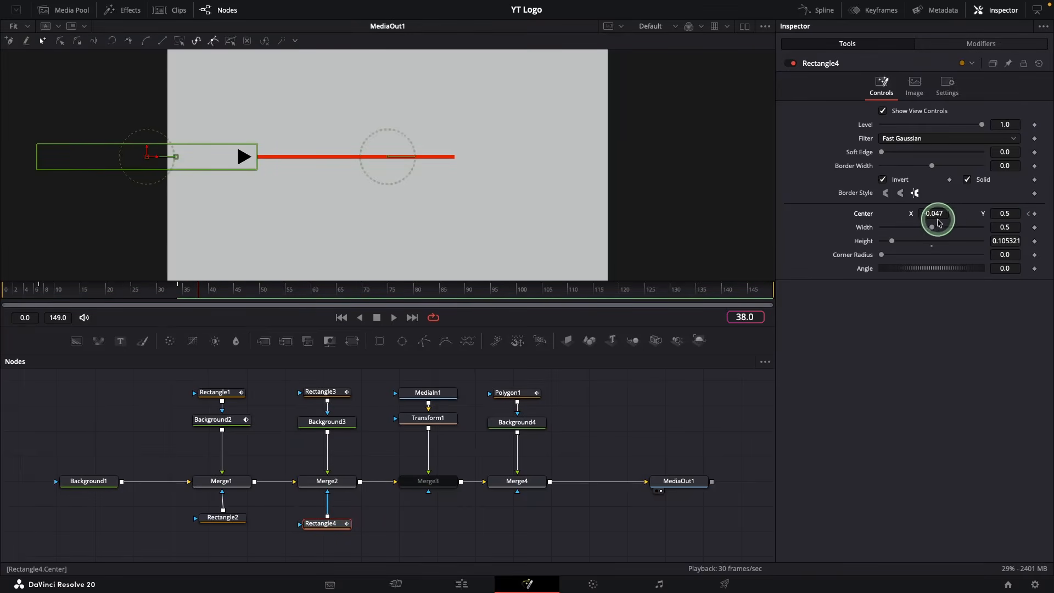
left_click_drag(944, 215, 1012, 228)
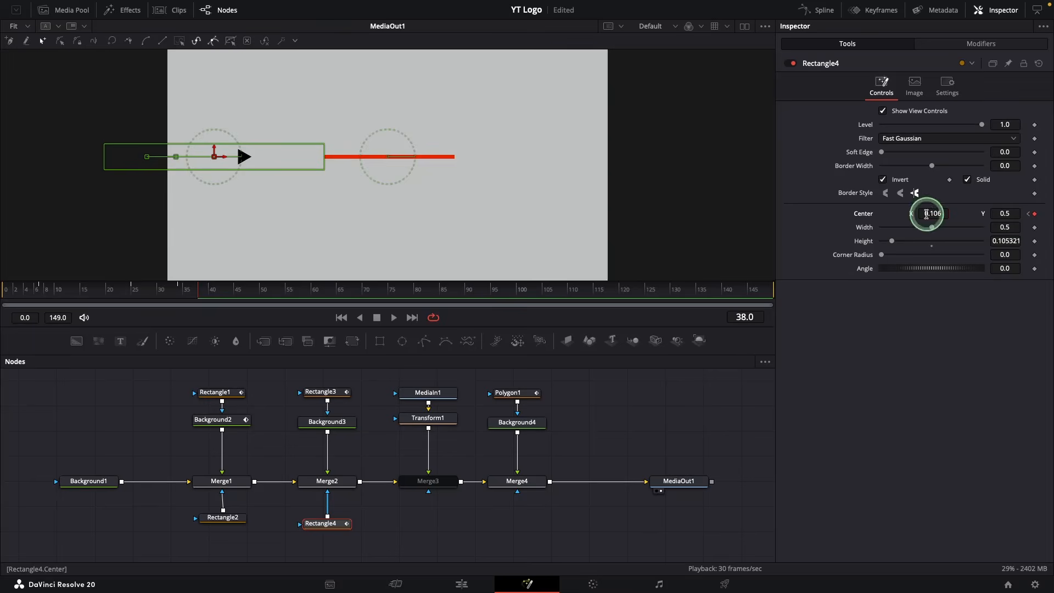
Smooth Rectangle4's Displacement keyframes on frames 34 and 38, steepen frame 34's outgoing handle and extend frame 38's incoming handle to about frame 35
left_click(824, 11)
left_click(725, 362)
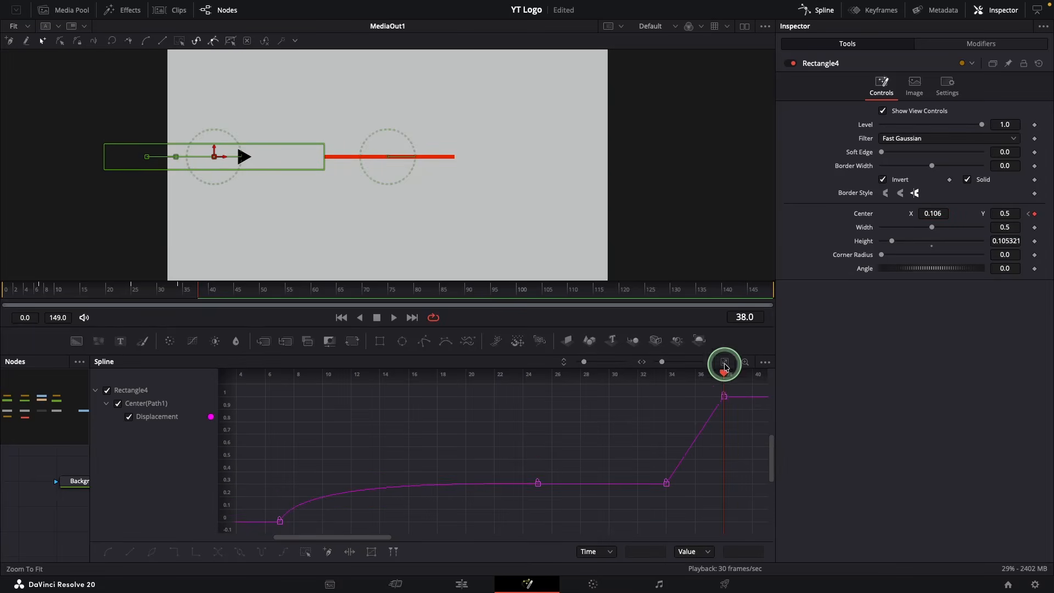
left_click_drag(729, 390, 680, 400)
key("f")
left_click(666, 452)
left_click_drag(667, 452, 680, 401)
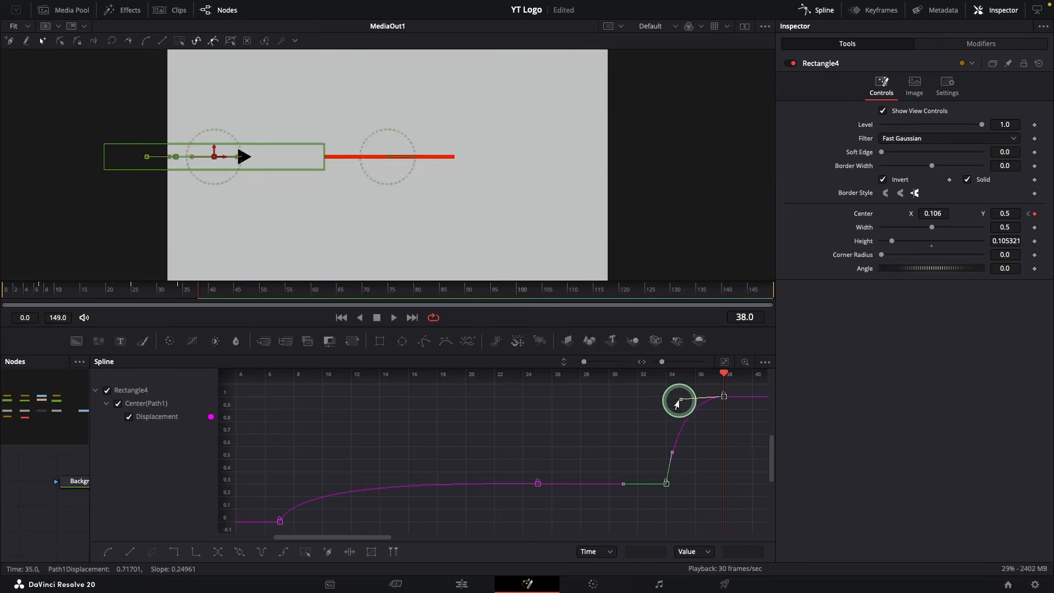
left_click(816, 12)
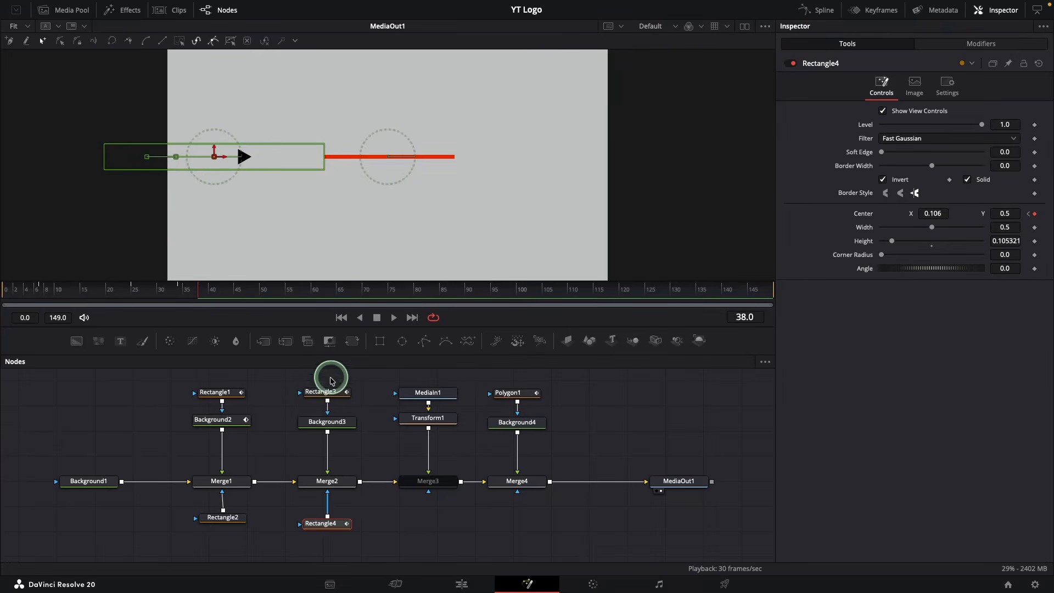
Keyframe Rectangle3's Level at 1.0 on frame 38 and 0.0 on frame 39
left_click(319, 392)
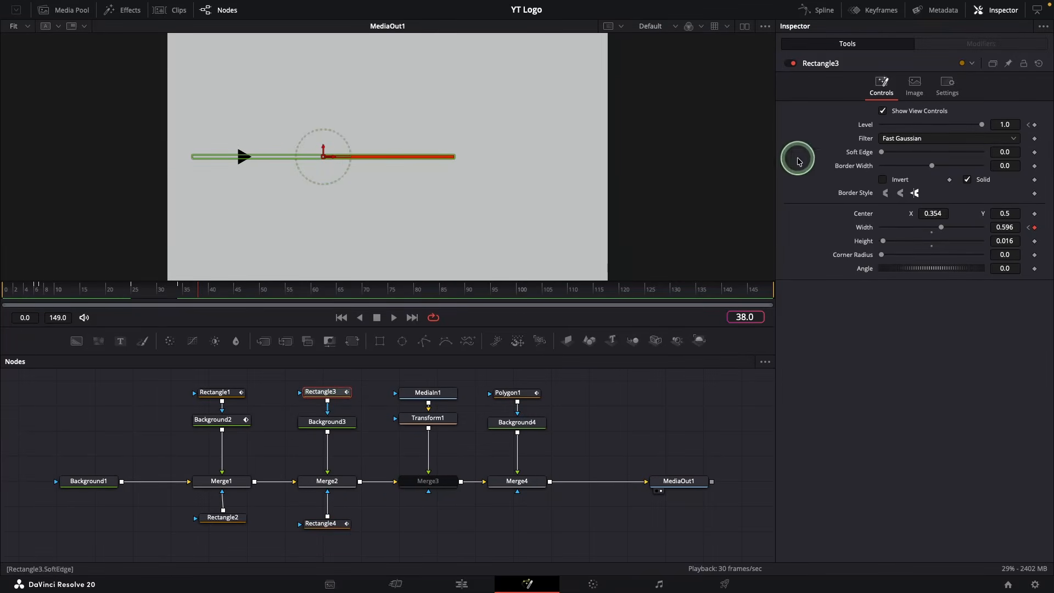
left_click(1035, 125)
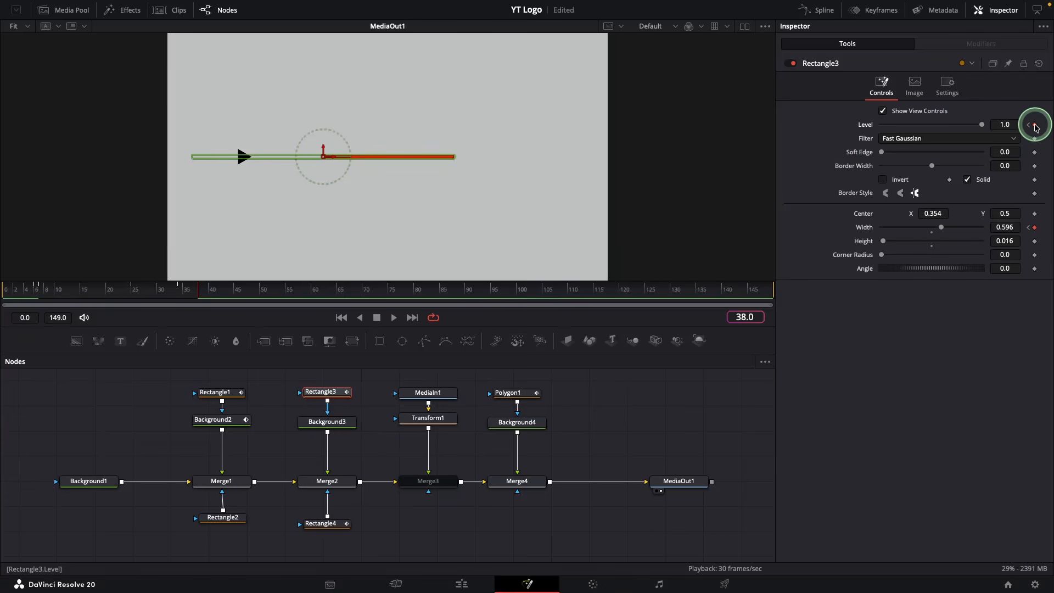
left_click(982, 125)
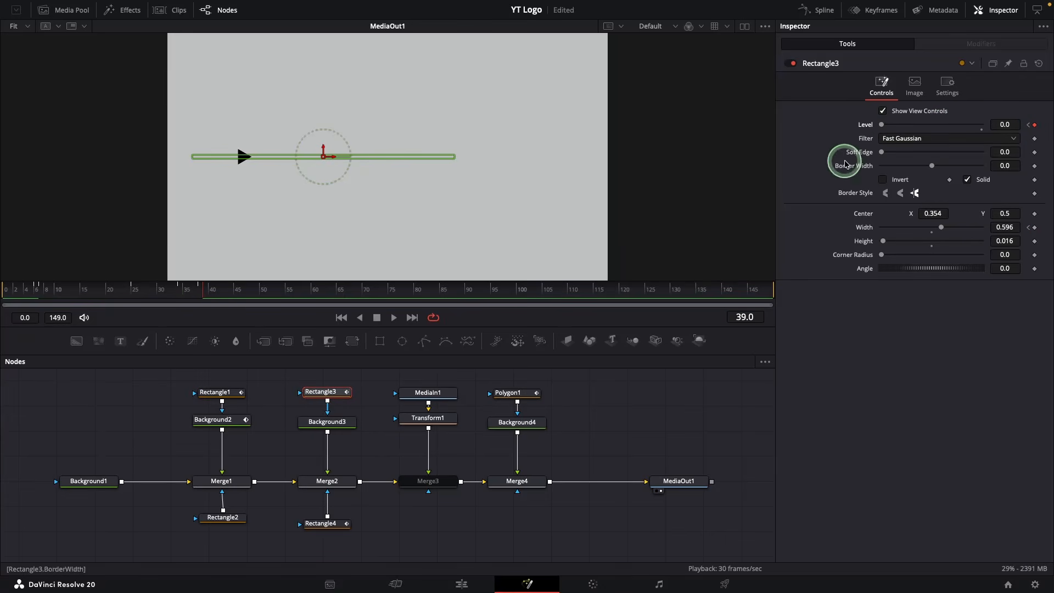
Enable Merge3 and insert a black Background node between MediaIn1 and Transform1, using MediaIn1 as its mask
left_click(436, 483)
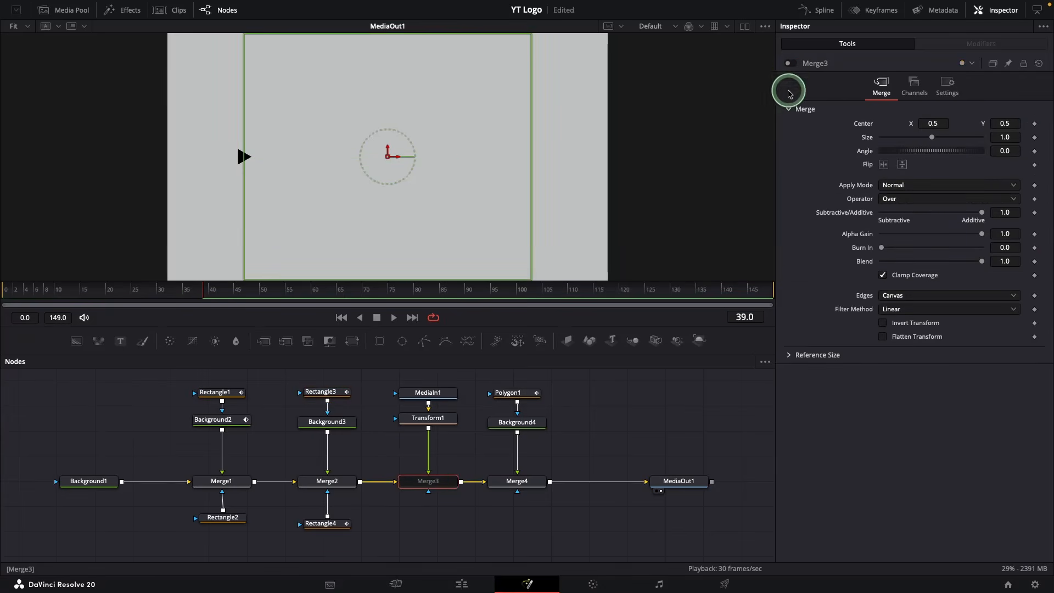
left_click(791, 64)
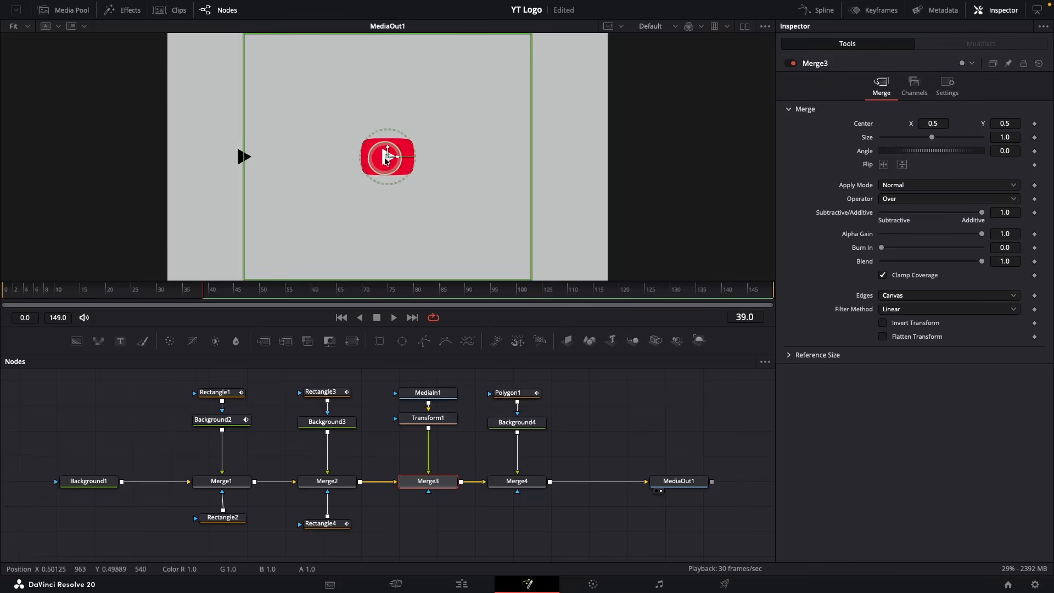
left_click_drag(426, 418, 427, 446)
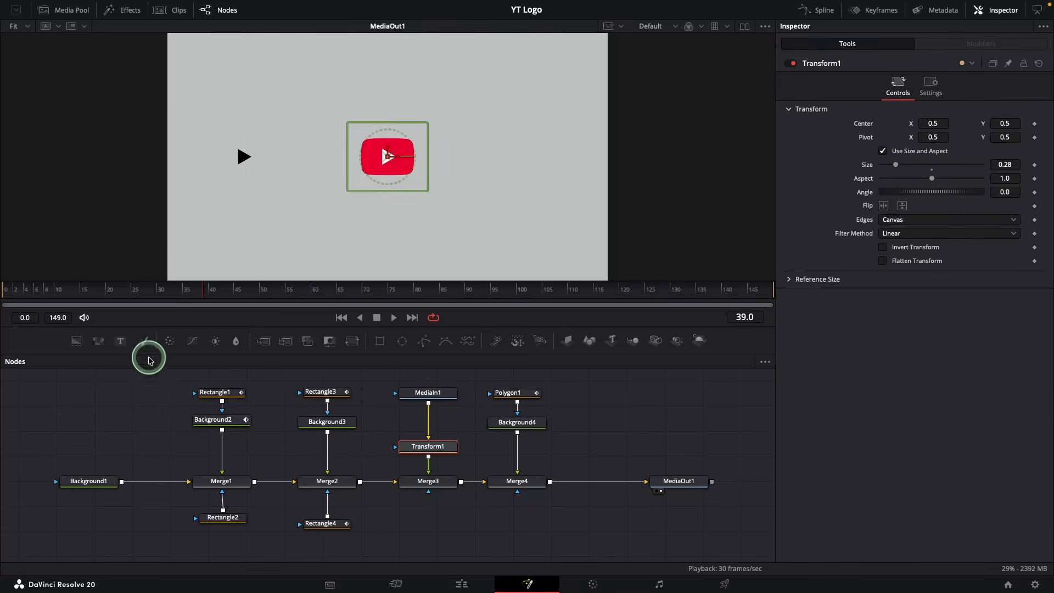
left_click_drag(236, 396, 451, 451)
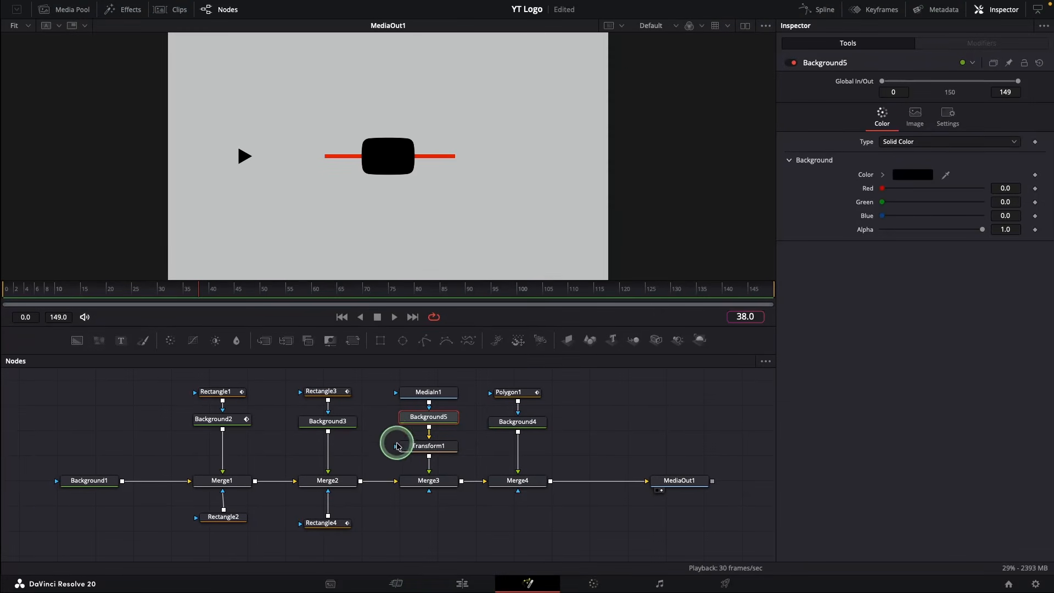
Keyframe Merge3's Blend at 0.0 on frame 38 and 1.0 on frame 39, and scrub through the switch from bar to logo shape
left_click(423, 482)
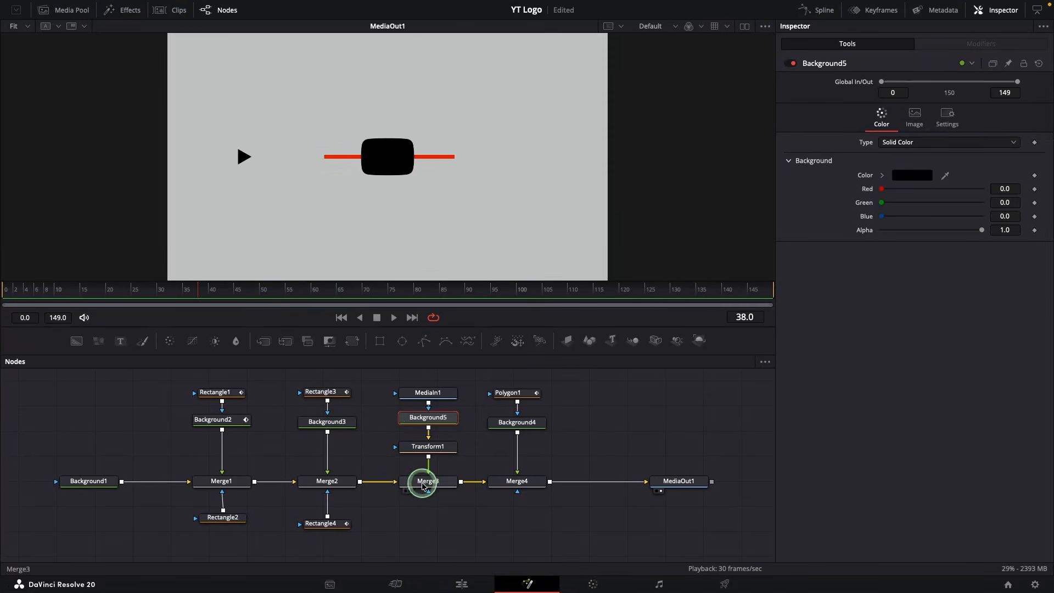
left_click_drag(982, 261, 873, 275)
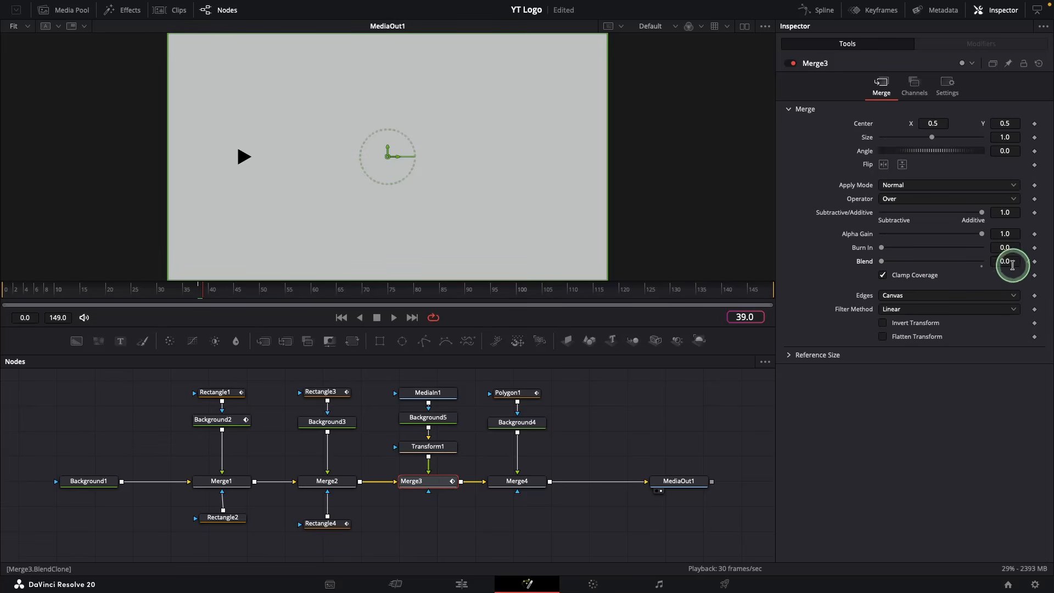
left_click_drag(883, 261, 996, 265)
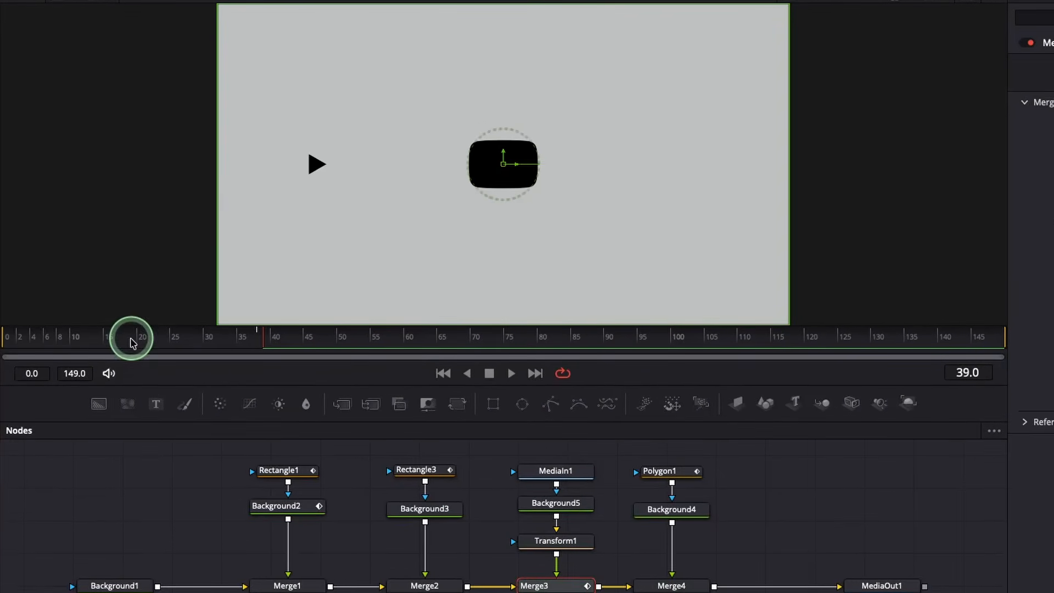
left_click(104, 292)
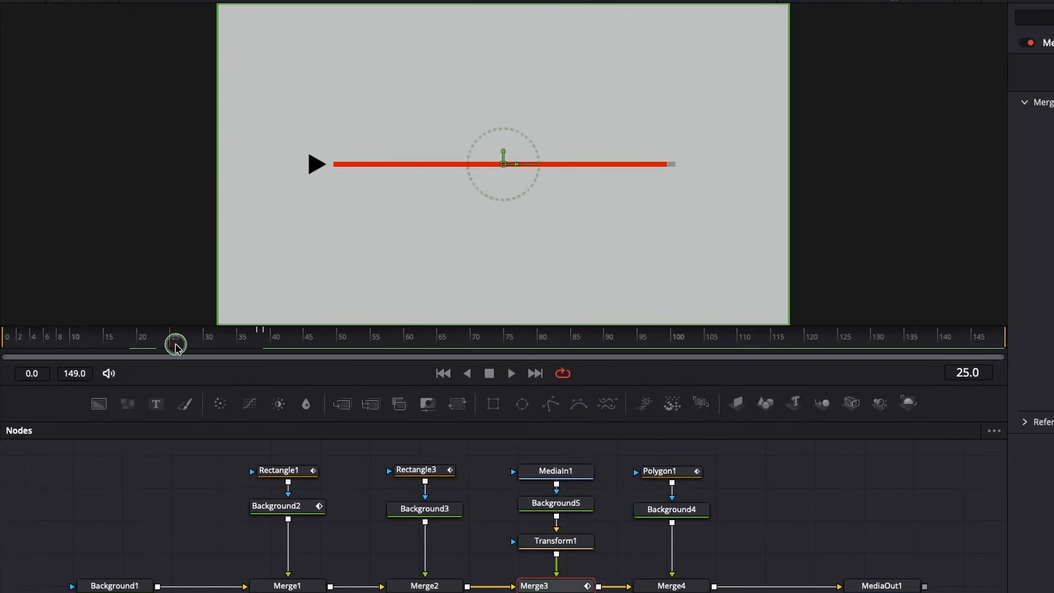
left_click_drag(212, 346, 253, 343)
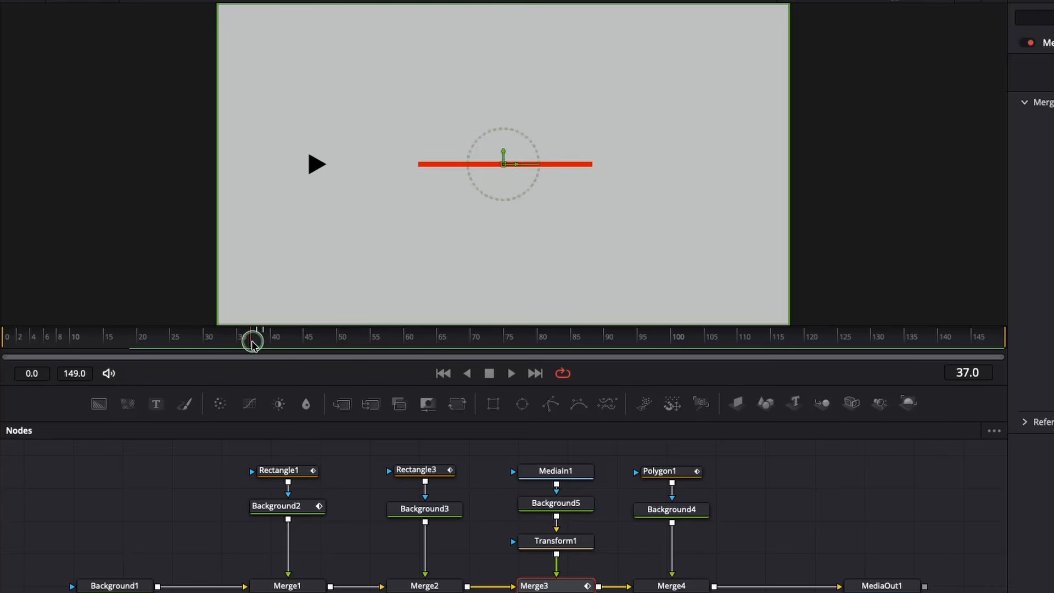
left_click(278, 346)
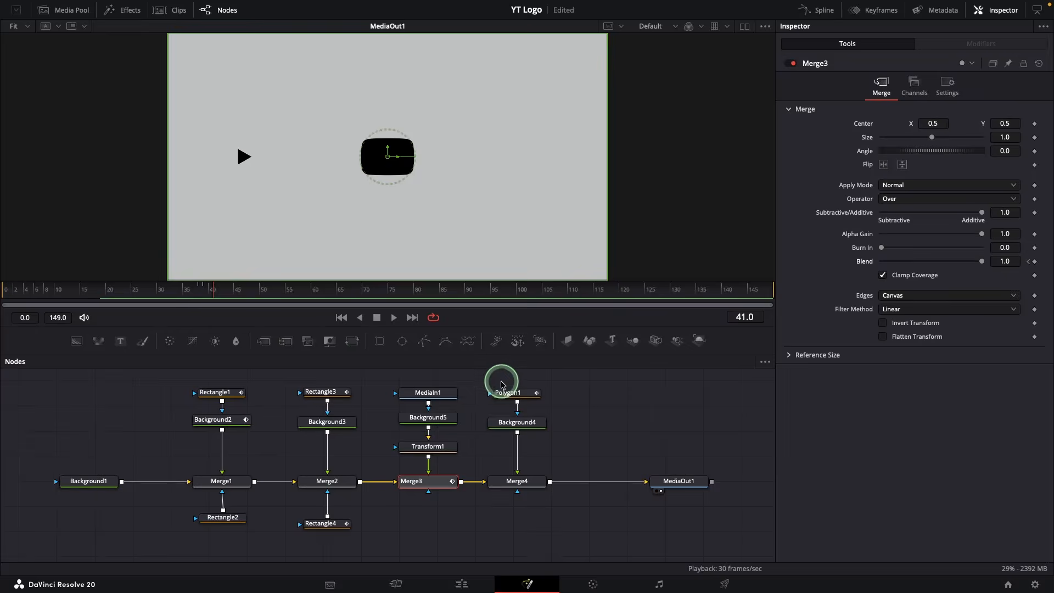
Keyframe Polygon1's Center X at 0.172 on frame 34 and 0.326 on frame 38
left_click(519, 398)
left_click(183, 291)
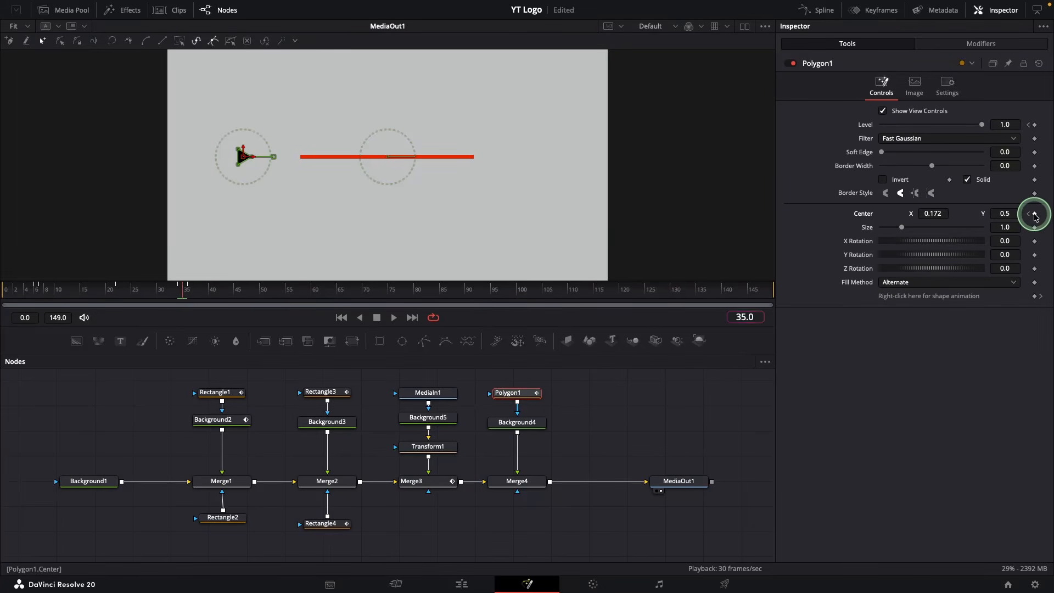
left_click_drag(936, 215, 947, 220)
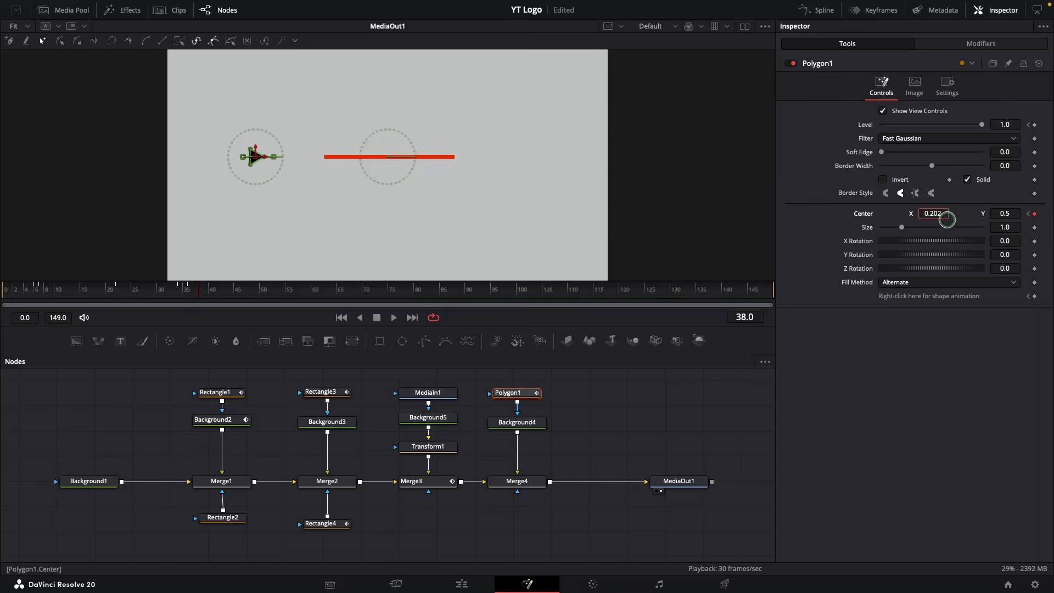
left_click_drag(1009, 238, 1016, 236)
Smooth Polygon1's Displacement keyframes on frames 34 and 38, steepen frame 34's outgoing handle, extend frame 38's incoming handle, and scrub through the slide
left_click(821, 10)
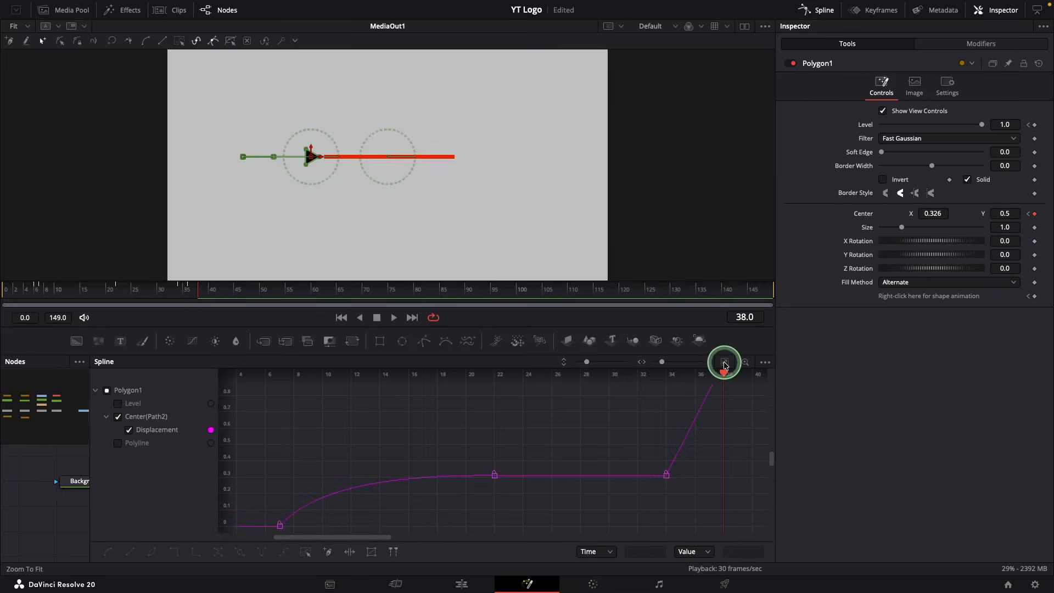
left_click_drag(739, 387, 668, 438)
key("f")
left_click_drag(699, 393, 671, 400)
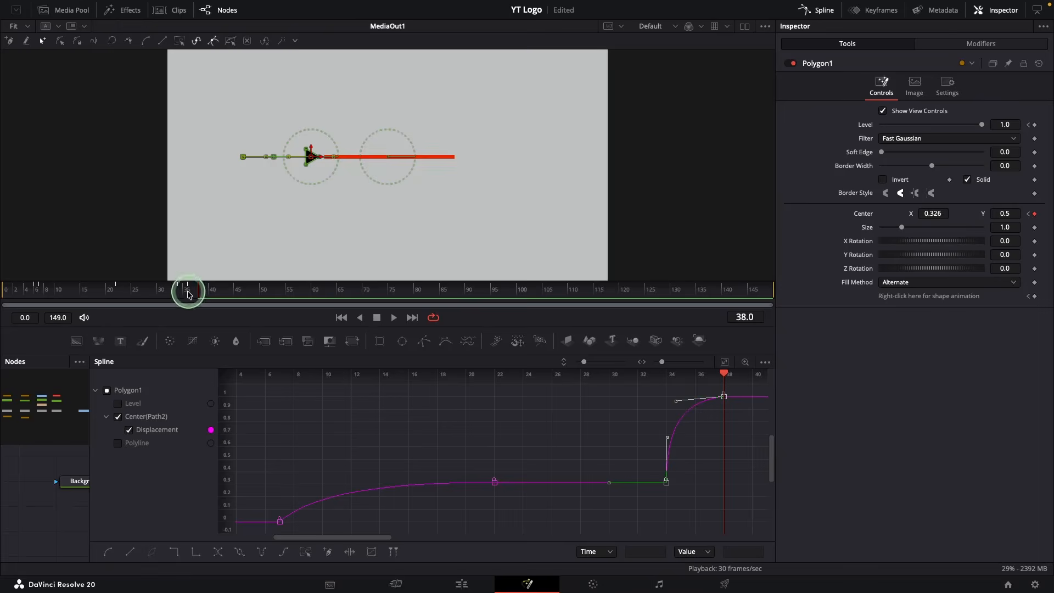
mouse_move(188, 292)
left_mouse_down()
mouse_move(138, 292)
mouse_move(208, 292)
left_mouse_up()
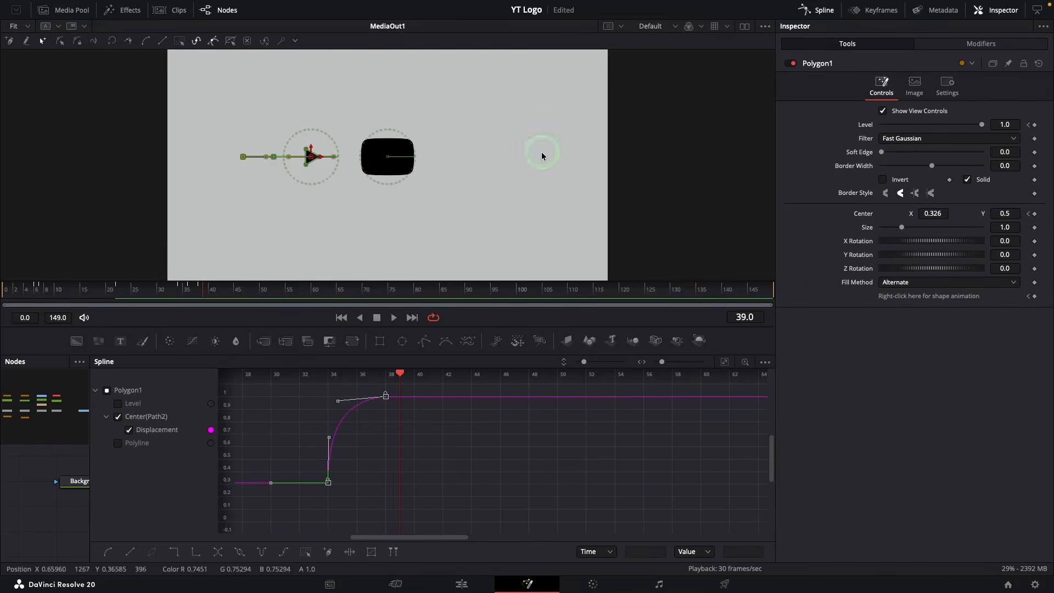
Keyframe Polygon1's Center X on frame 40 with the triangle just inside the logo shape's left edge, and at 0.5 on frame 50
left_click(821, 13)
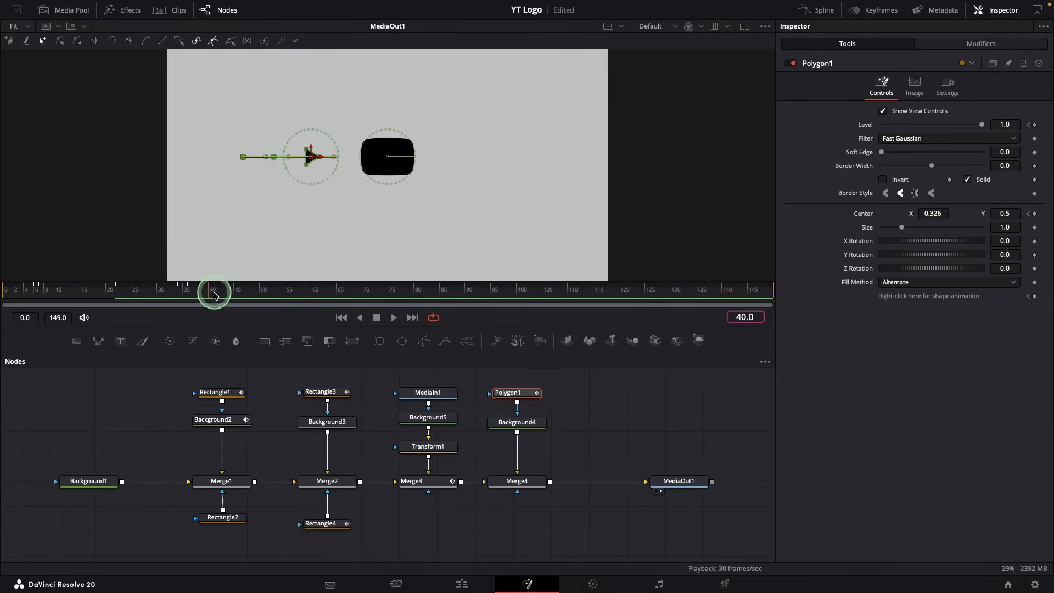
mouse_move(925, 213)
left_mouse_down()
mouse_move(988, 222)
mouse_move(932, 212)
left_mouse_up()
key("Right")
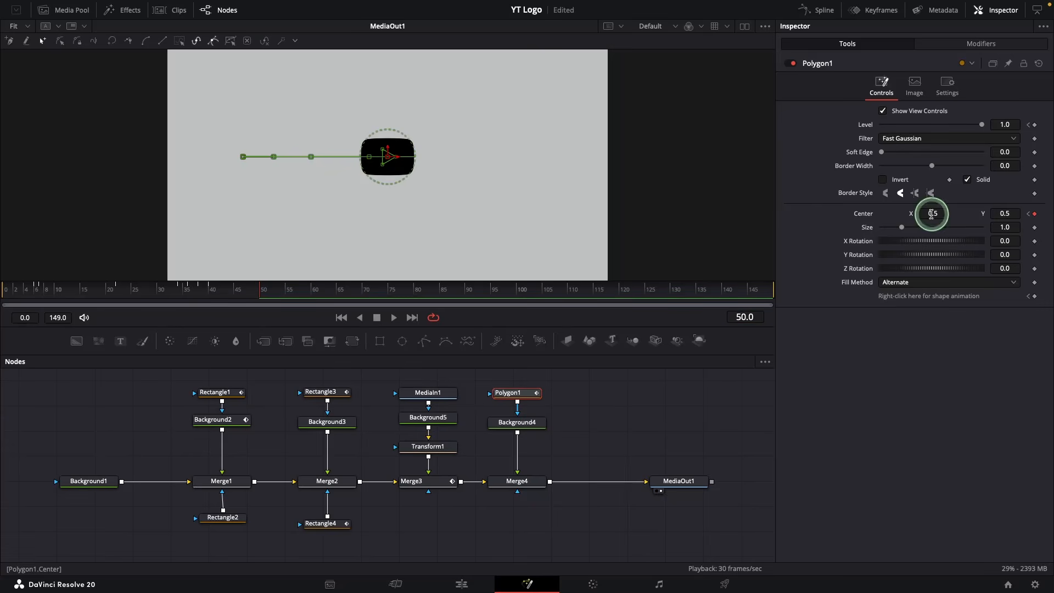
Smooth Polygon1's Displacement keyframe on frame 50 and extend its incoming handle horizontally back to about frame 41
left_click(814, 12)
left_click(748, 326)
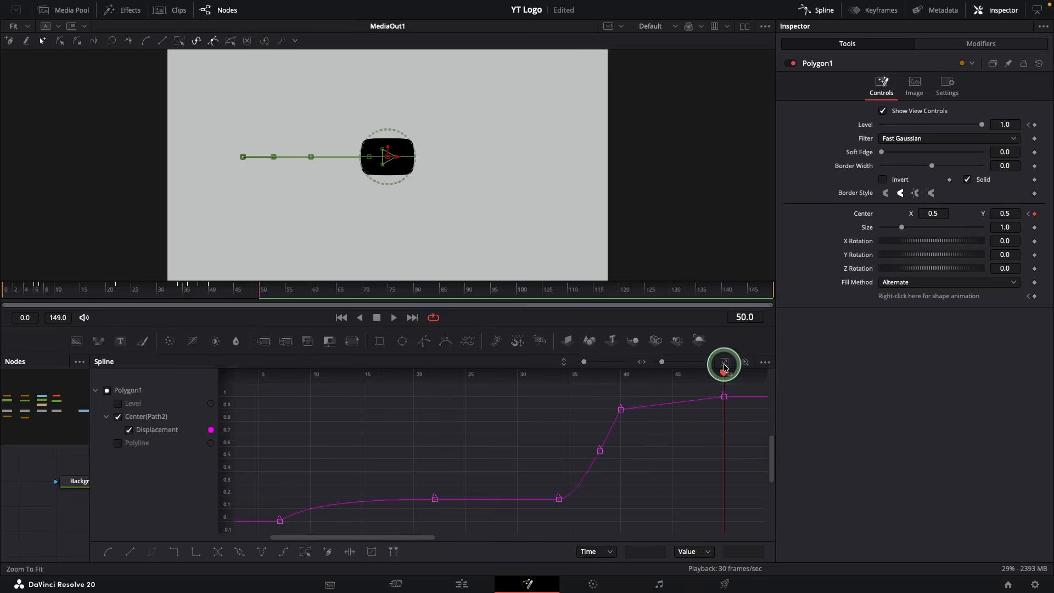
left_click(724, 396)
key("f")
left_click_drag(690, 396, 634, 398)
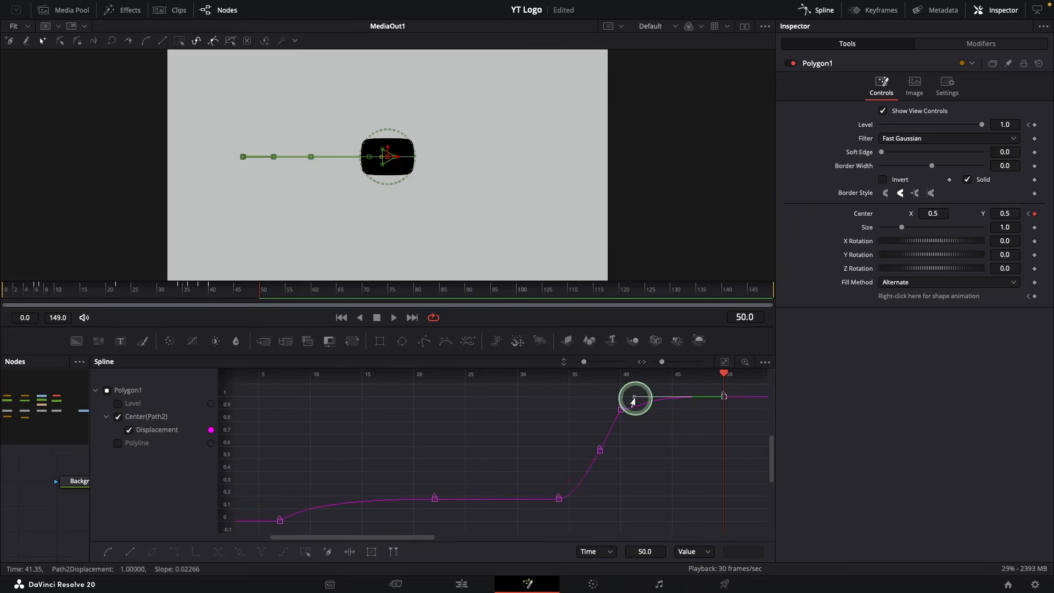
left_click(818, 10)
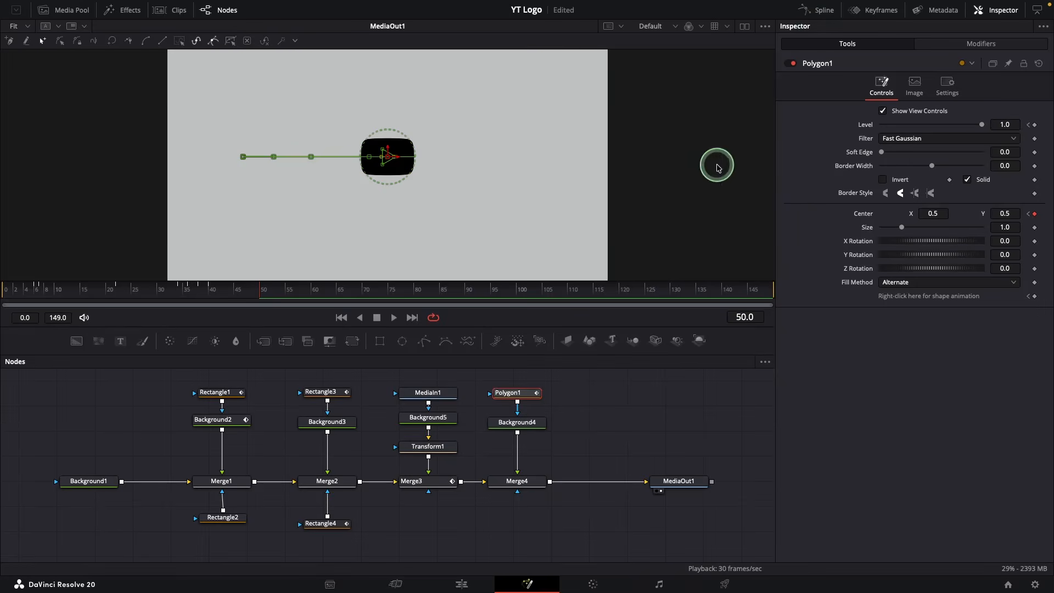
Keyframe Background4's color as black on frame 39 and red on frame 40
left_click(530, 426)
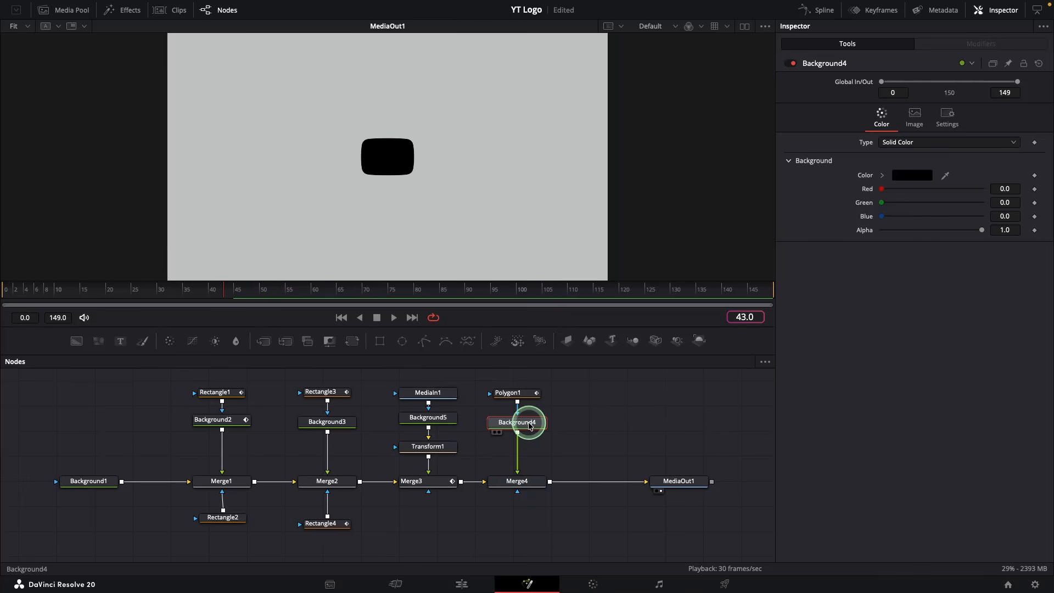
key("Left")
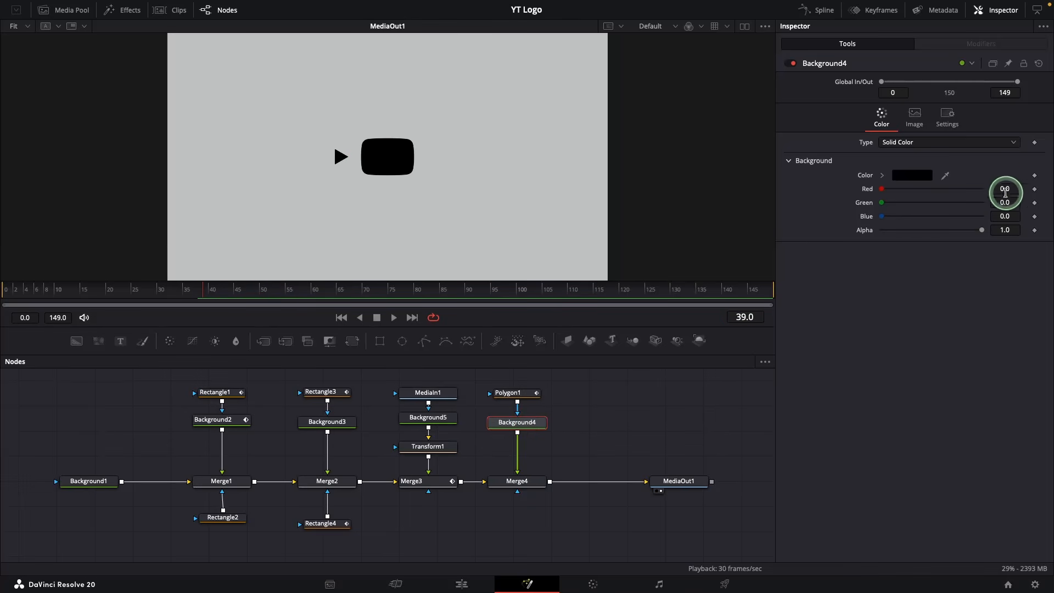
left_click(1035, 176)
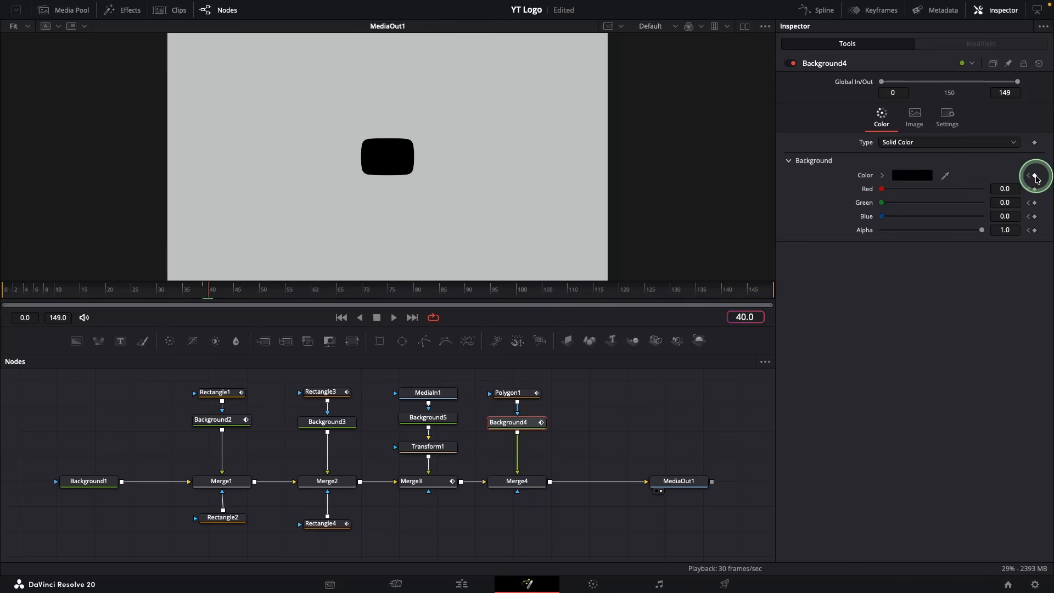
left_click(928, 175)
left_click(810, 220)
left_click(839, 299)
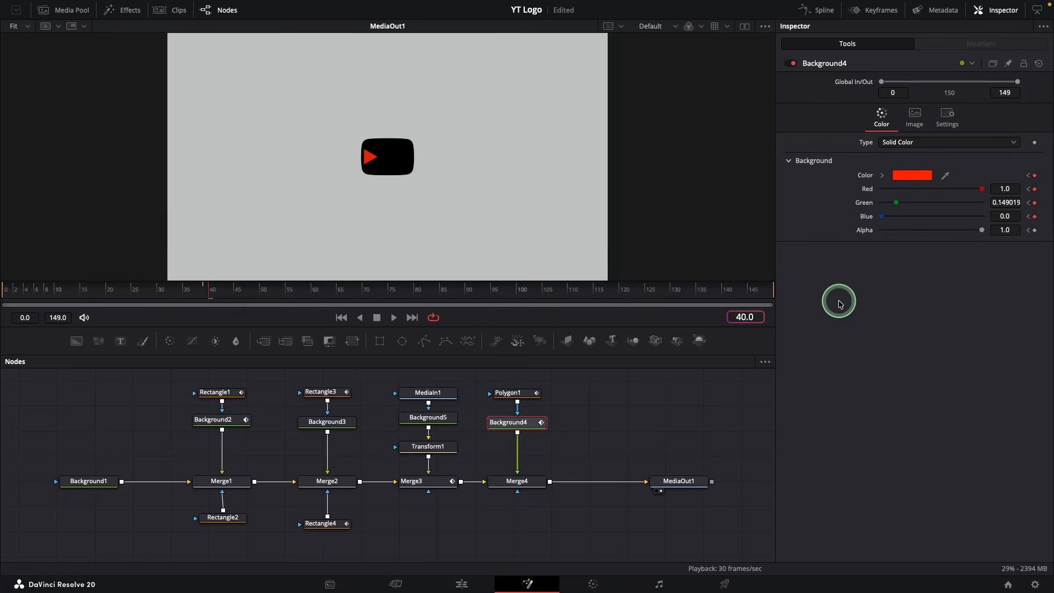
Keyframe Background4's color to stay red on frame 42 and switch to white on frame 43
key("Right")
left_click(1033, 176)
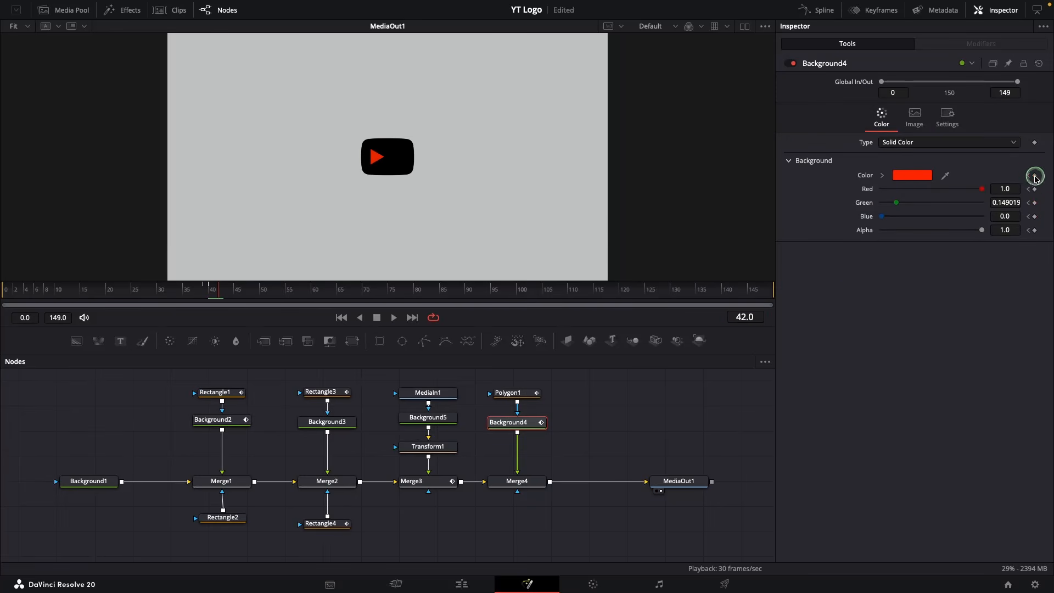
left_click(912, 175)
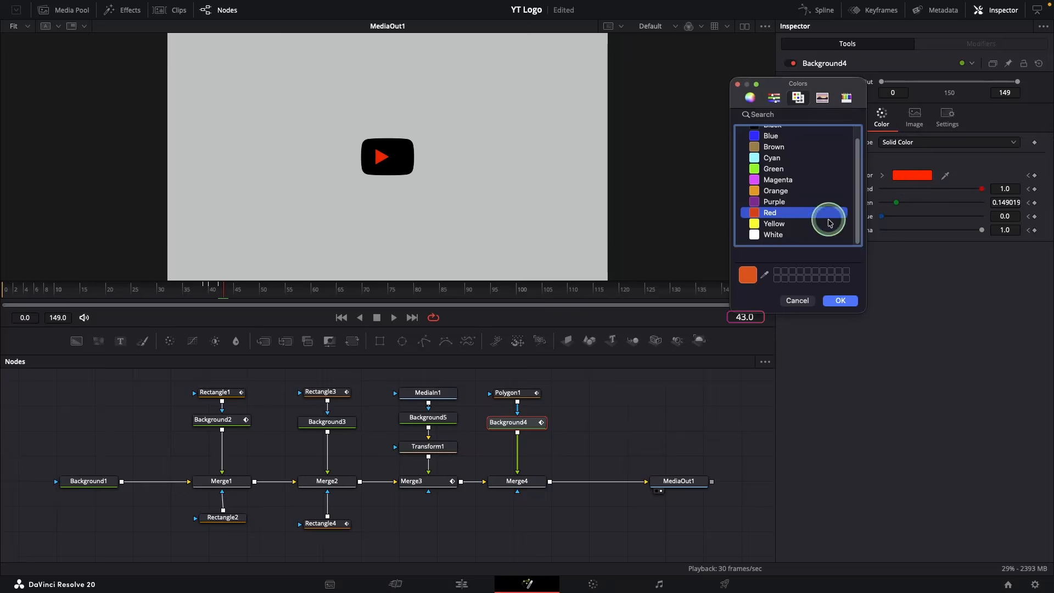
left_click(777, 236)
left_click(839, 302)
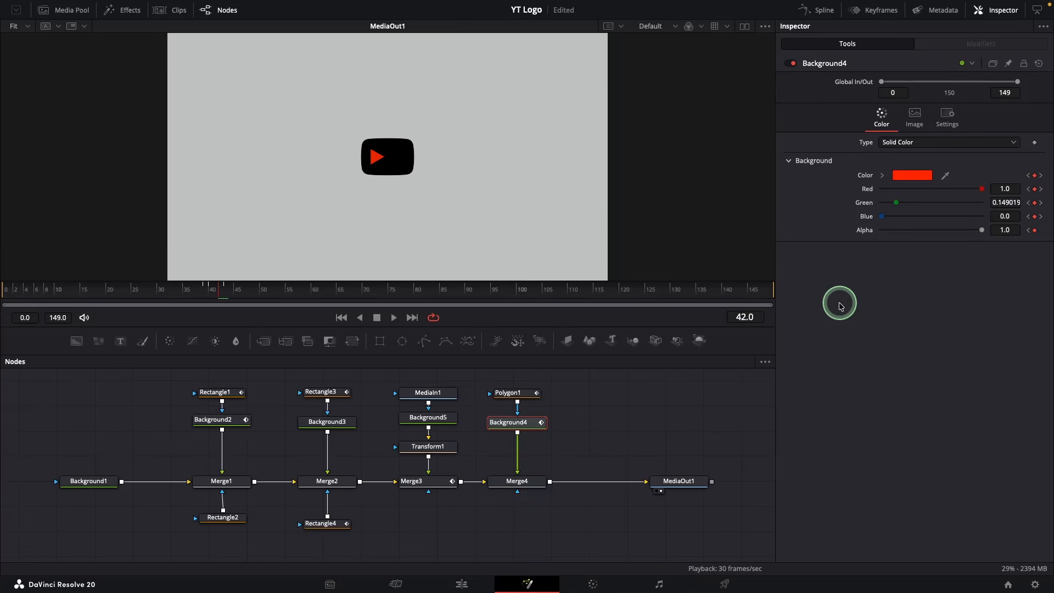
Keyframe Background5's color as black on frame 42 and red on frame 43
left_click(419, 417)
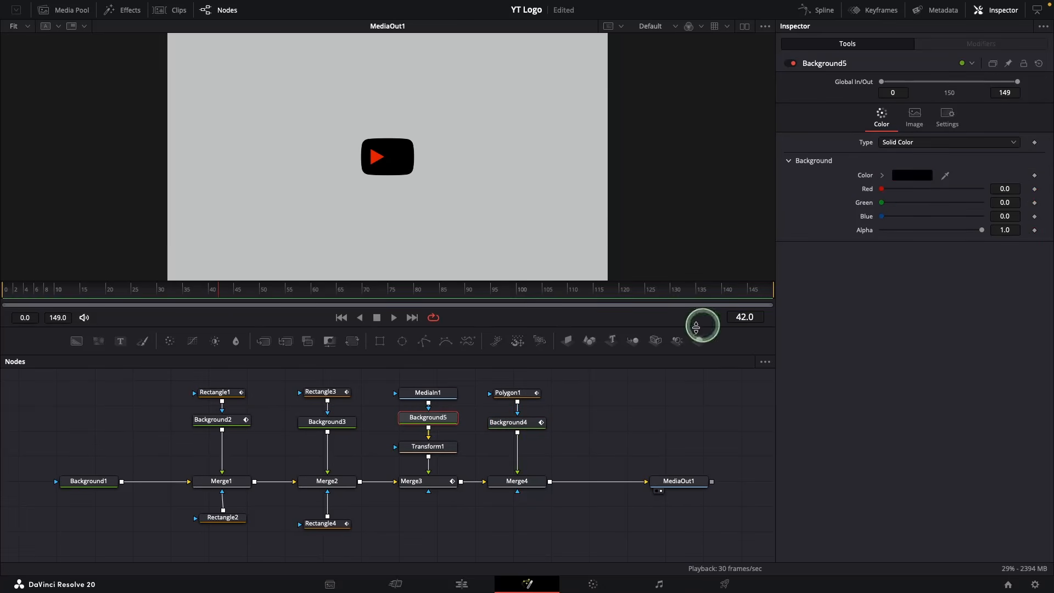
left_click(1035, 176)
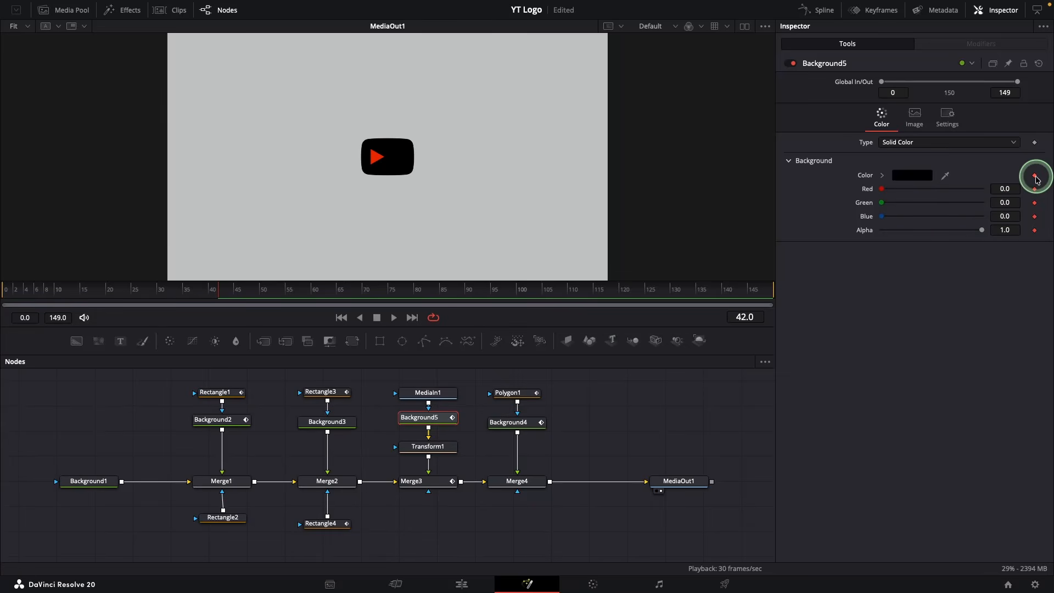
left_click(931, 175)
left_click(780, 225)
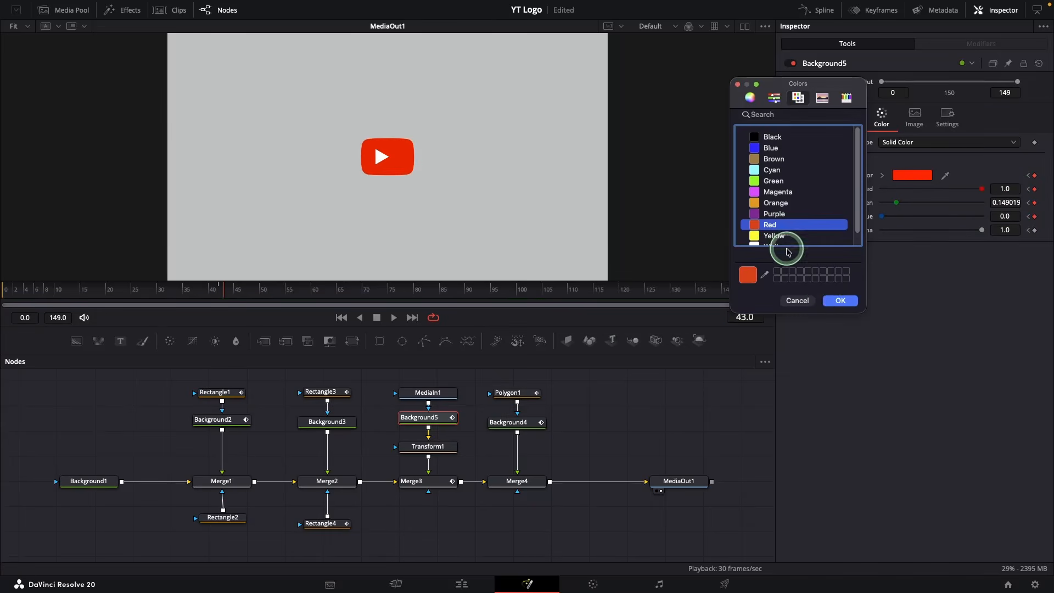